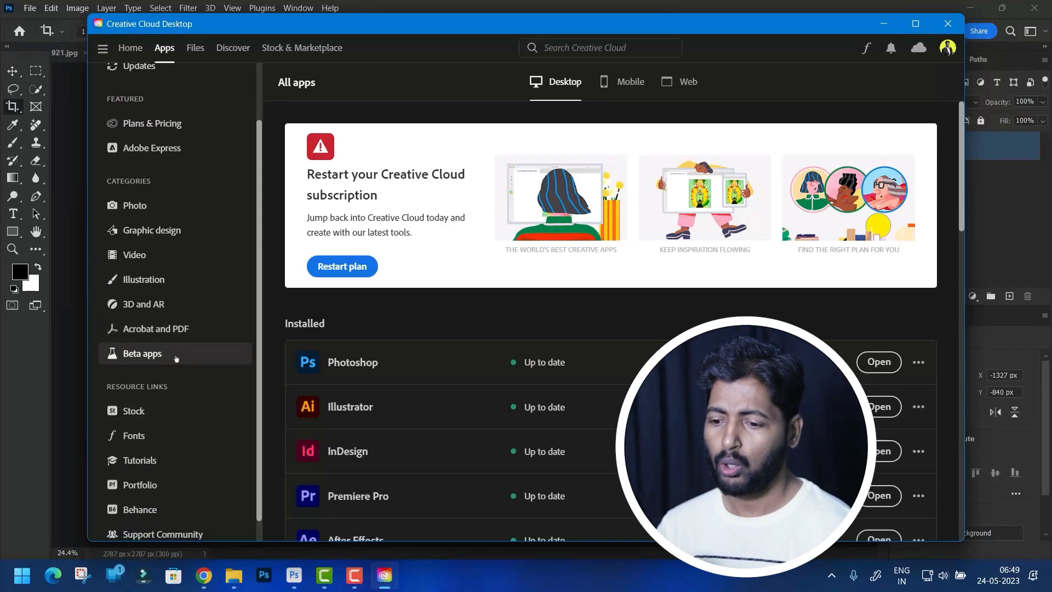
- Check the available beta apps in Creative Cloud Desktop and the version information of Photoshop (Beta)
{"action": "left_click", "coordinate": [176, 358]}
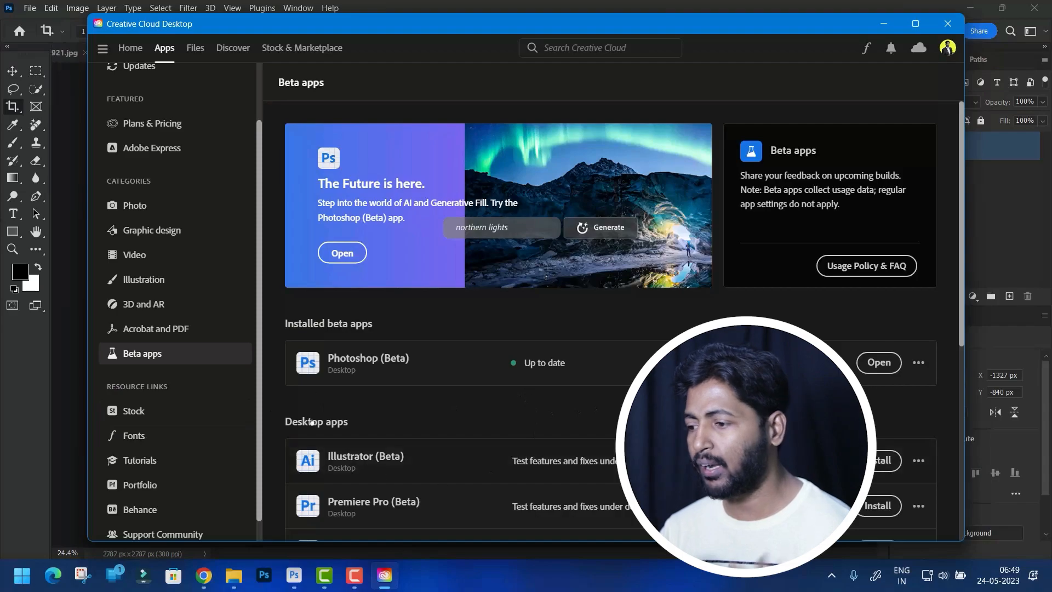
{"action": "left_click", "coordinate": [884, 24]}
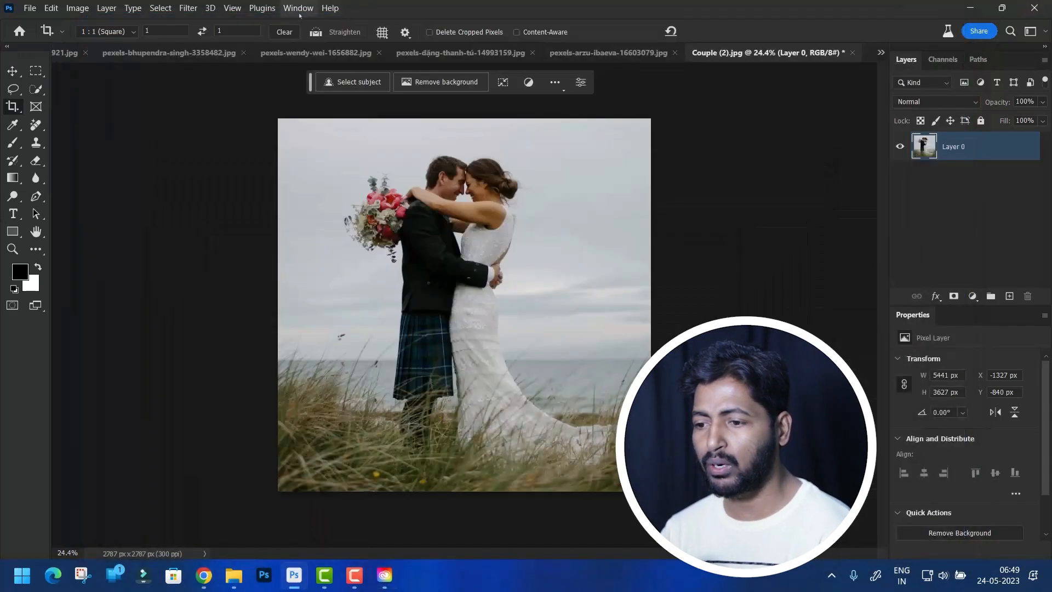
{"action": "left_click", "coordinate": [332, 8]}
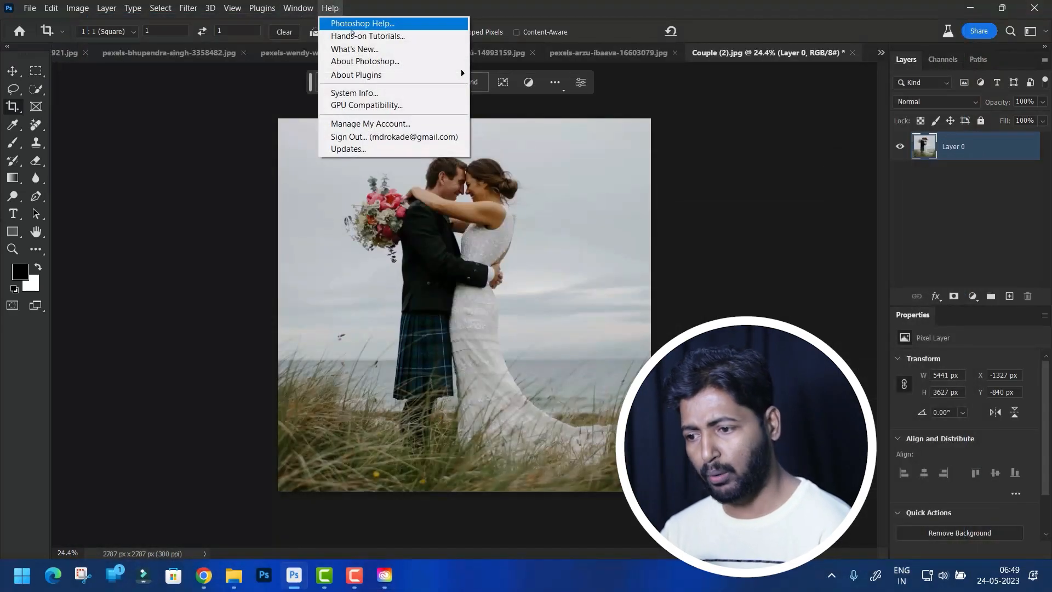
{"action": "left_click", "coordinate": [377, 62]}
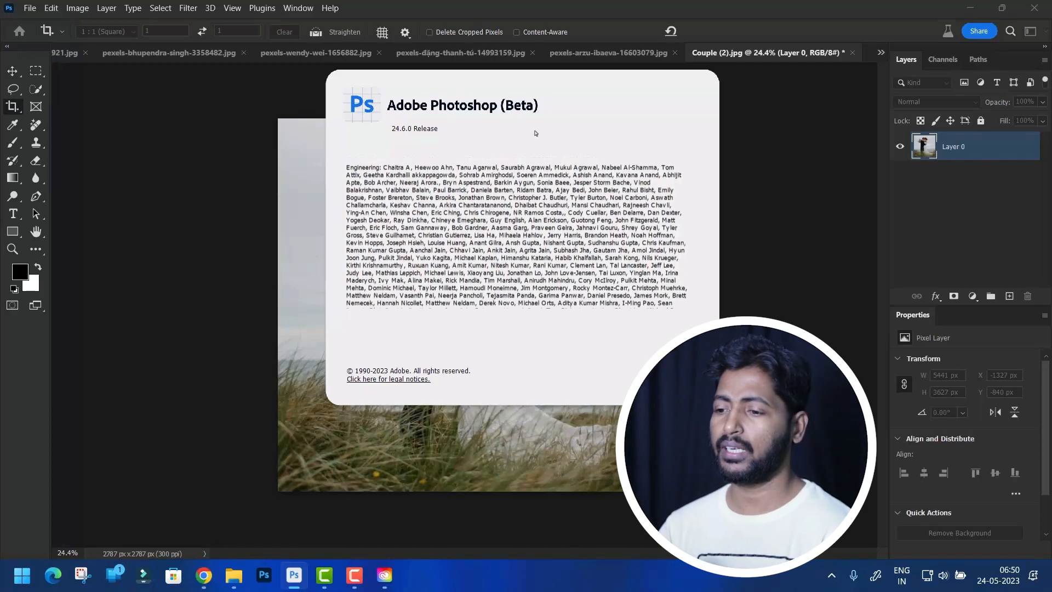
{"action": "left_click", "coordinate": [715, 53]}
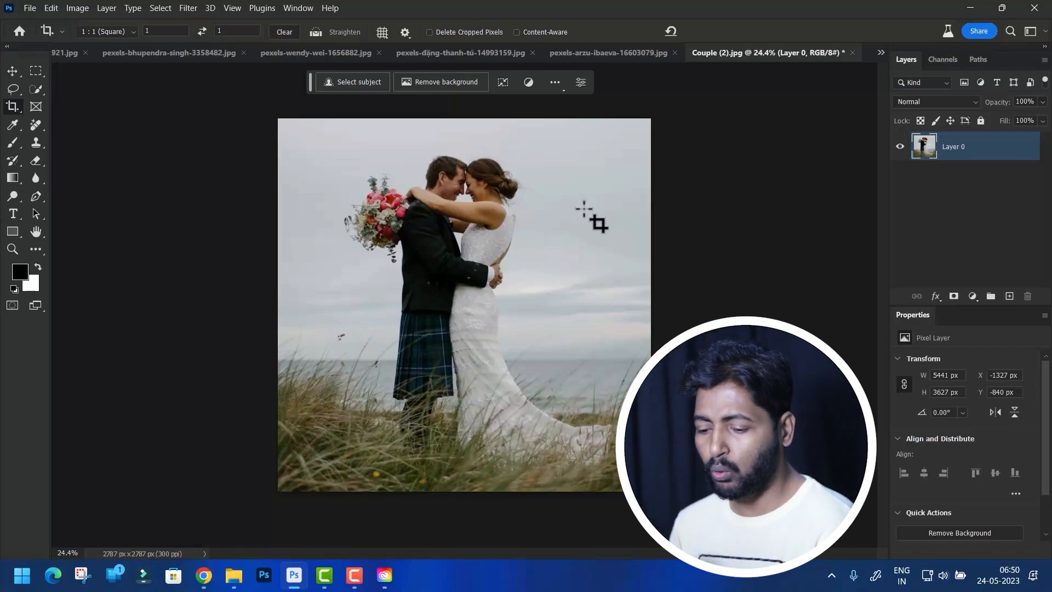
- Extend the couple photo's canvas on both sides to a 16:9 ratio of about 4955 x 2787 px, keeping cropped pixels
{"action": "right_click", "coordinate": [8, 112]}
{"action": "left_click", "coordinate": [107, 32]}
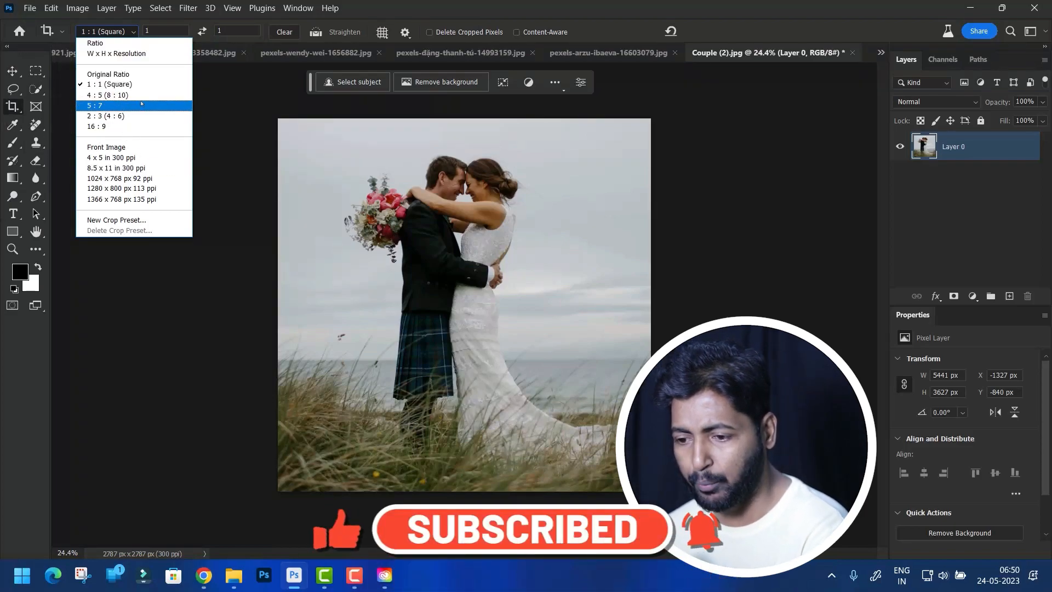
{"action": "left_click", "coordinate": [170, 127]}
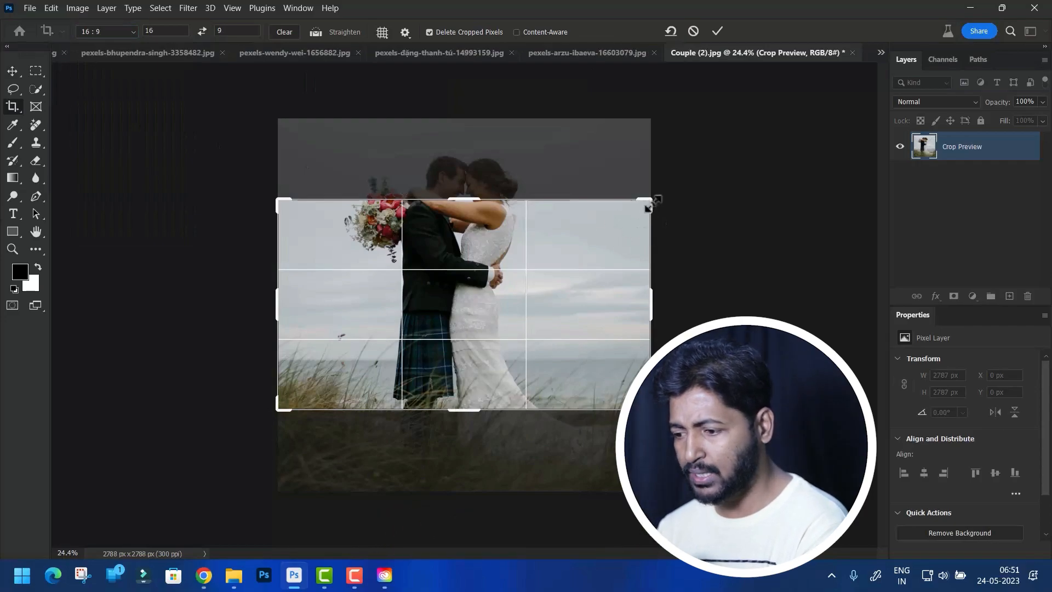
{"action": "left_click_drag", "start_coordinate": [648, 208], "coordinate": [785, 93]}
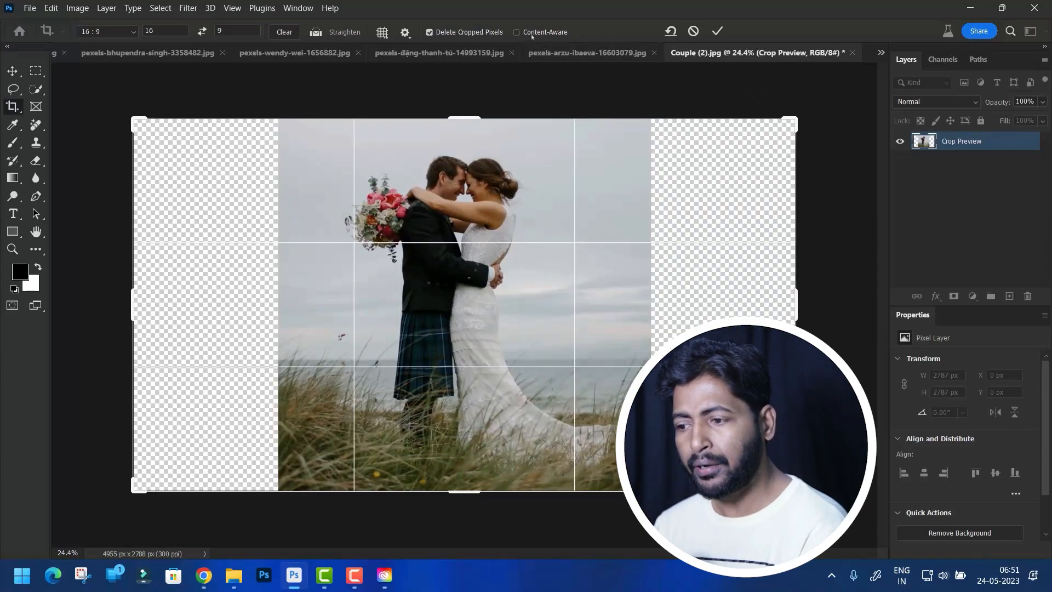
{"action": "left_click", "coordinate": [429, 33]}
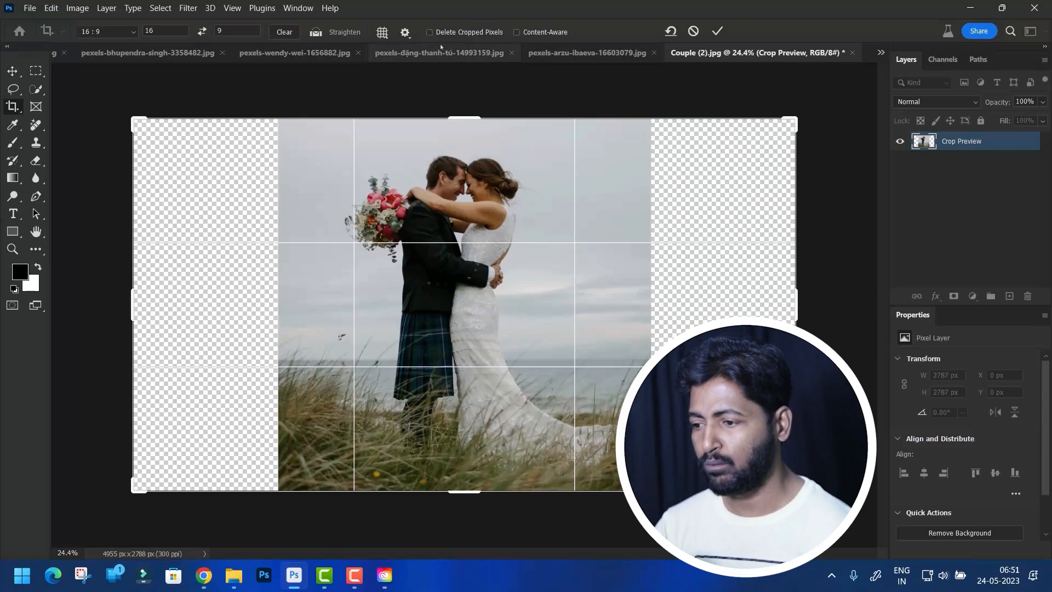
{"action": "left_click", "coordinate": [717, 30]}
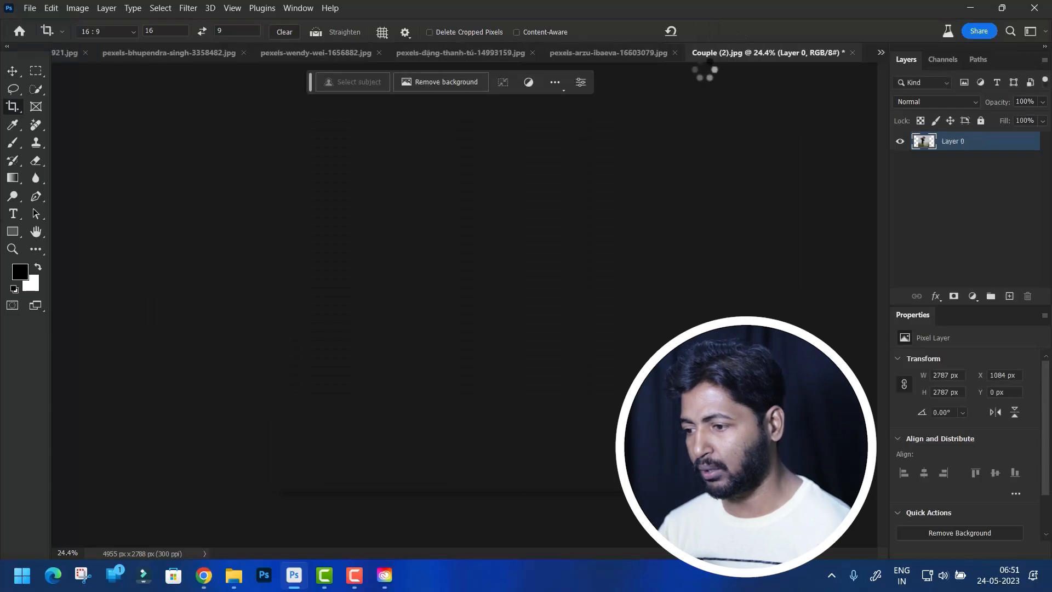
- Reposition the Contextual Task Bar above the photo and review its visibility and pinning options
{"action": "mouse_move", "coordinate": [308, 82]}
{"action": "left_mouse_down"}
{"action": "mouse_move", "coordinate": [348, 94]}
{"action": "mouse_move", "coordinate": [314, 96]}
{"action": "left_mouse_up"}
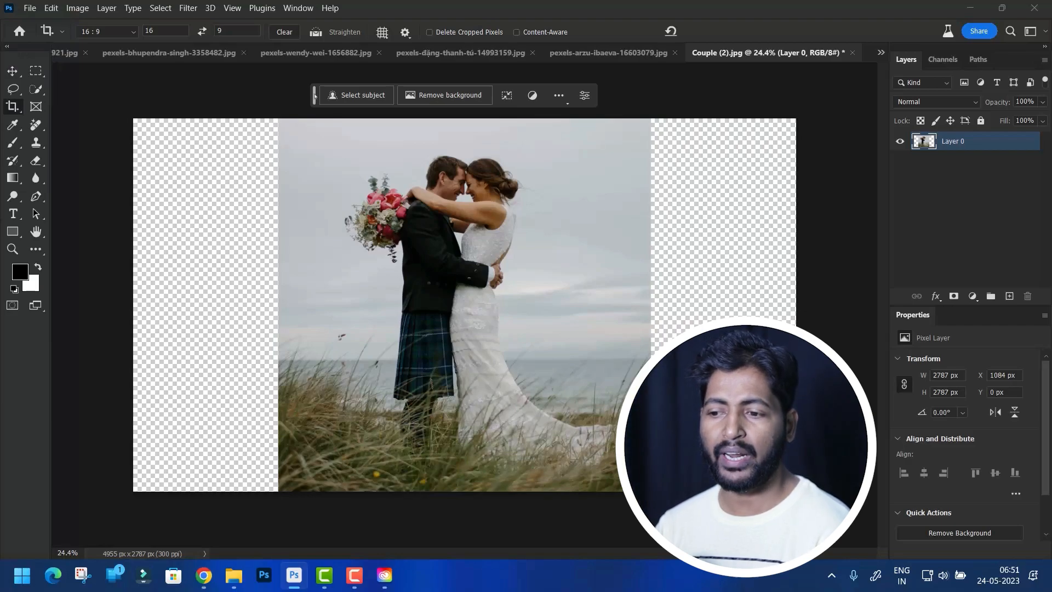
{"action": "left_click", "coordinate": [296, 9]}
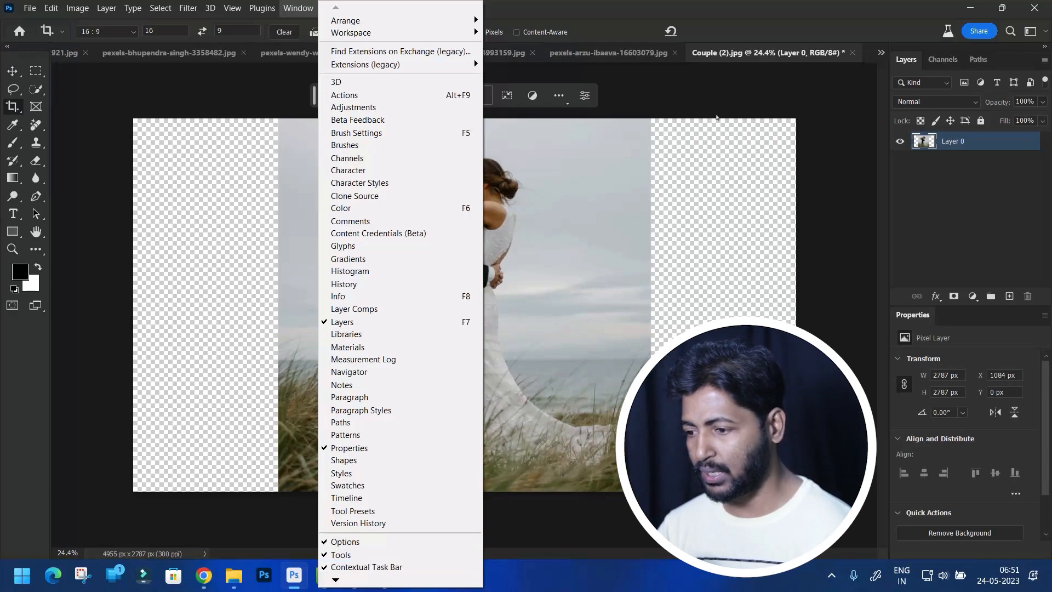
{"action": "left_click", "coordinate": [605, 116]}
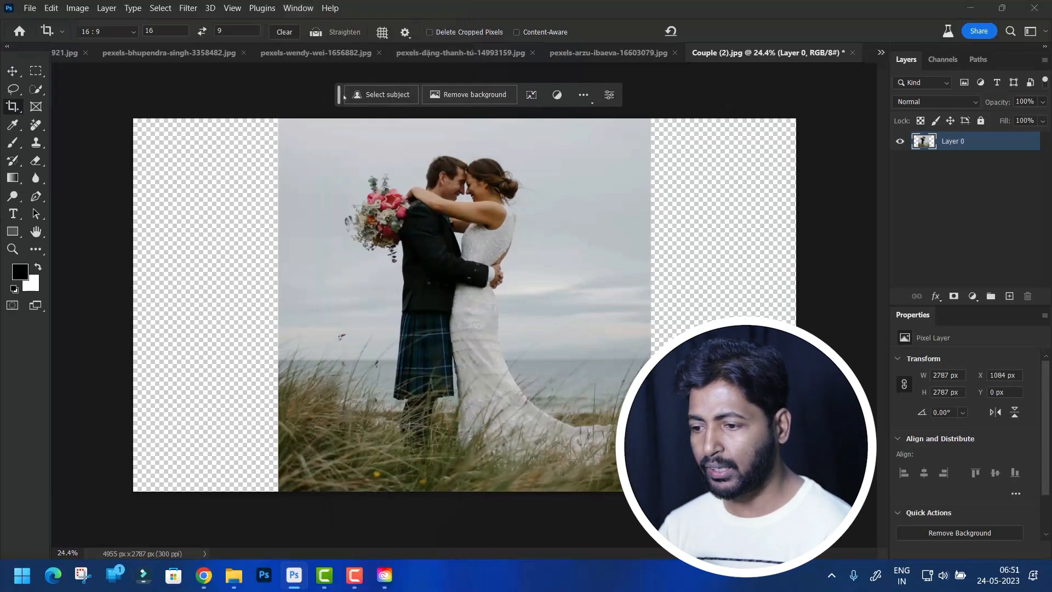
{"action": "left_click", "coordinate": [552, 82]}
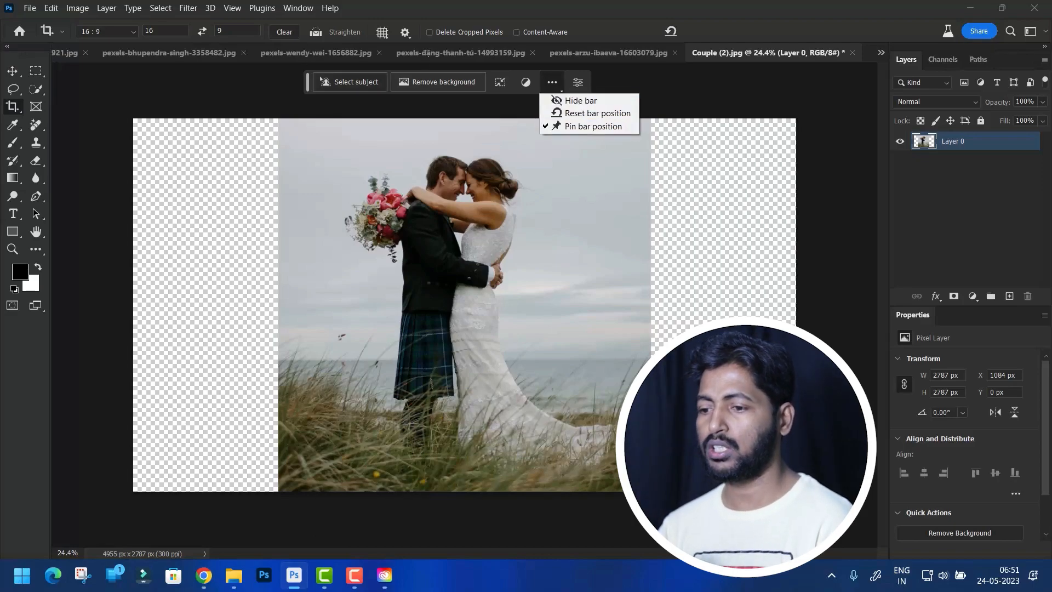
{"action": "left_click", "coordinate": [308, 86]}
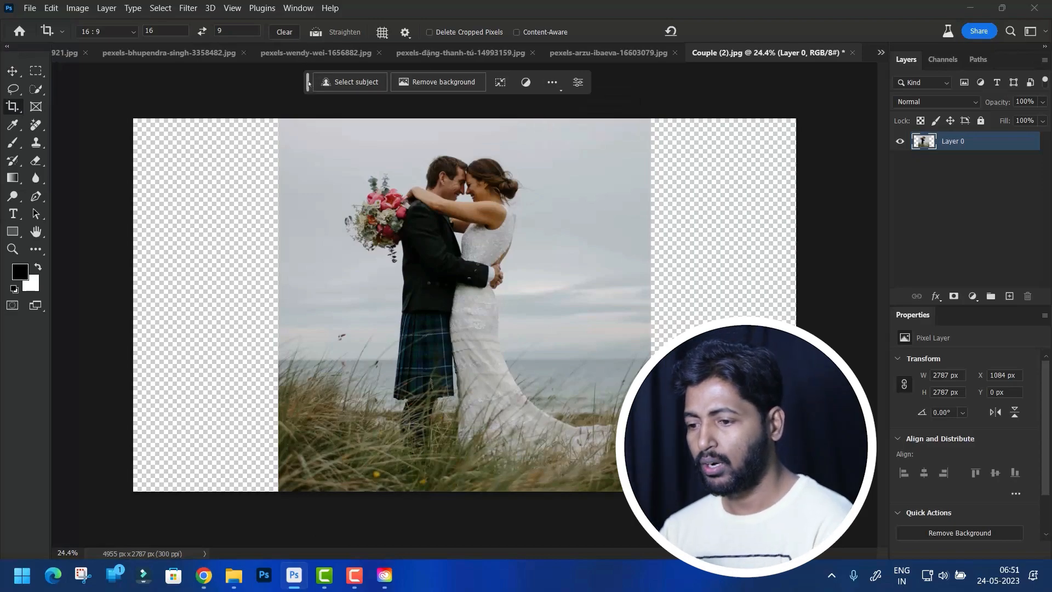
- Select the empty area right of the photo with a slight overlap and fill it using Generative Fill without a prompt
{"action": "left_click", "coordinate": [36, 72]}
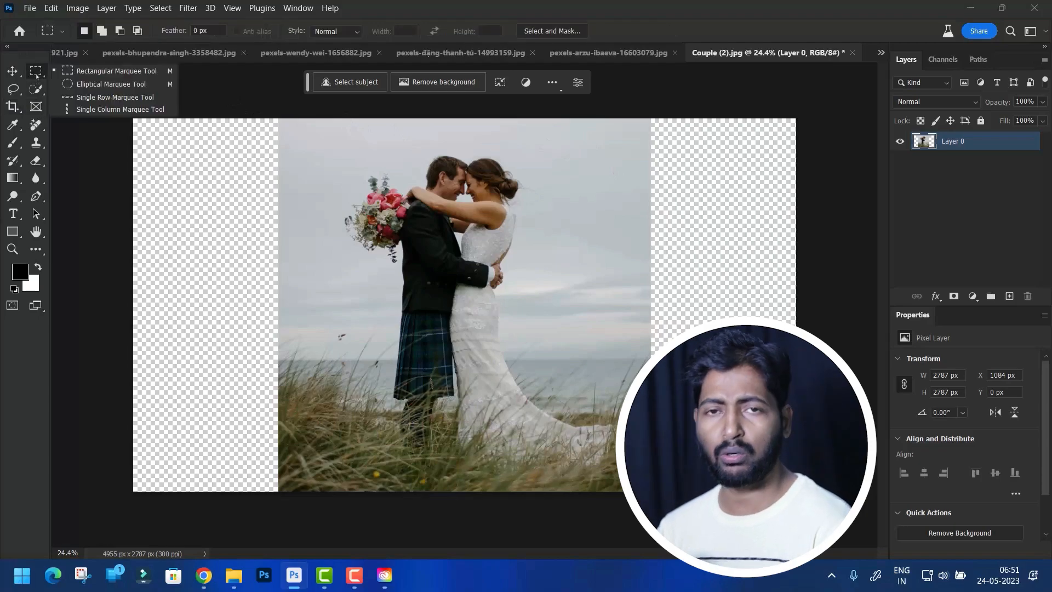
{"action": "left_click", "coordinate": [89, 71]}
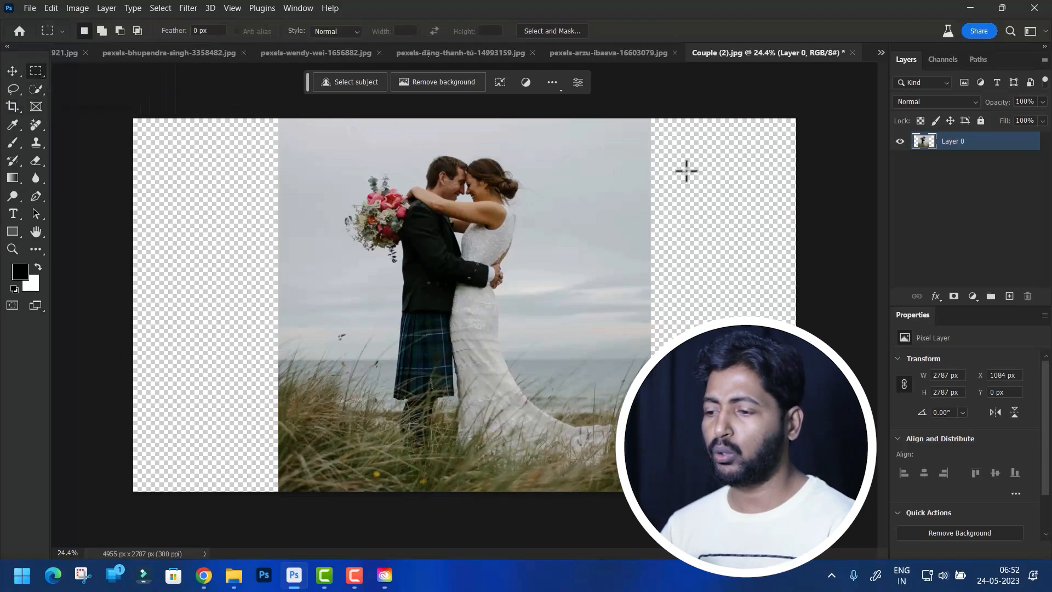
{"action": "left_click_drag", "start_coordinate": [646, 117], "coordinate": [659, 490]}
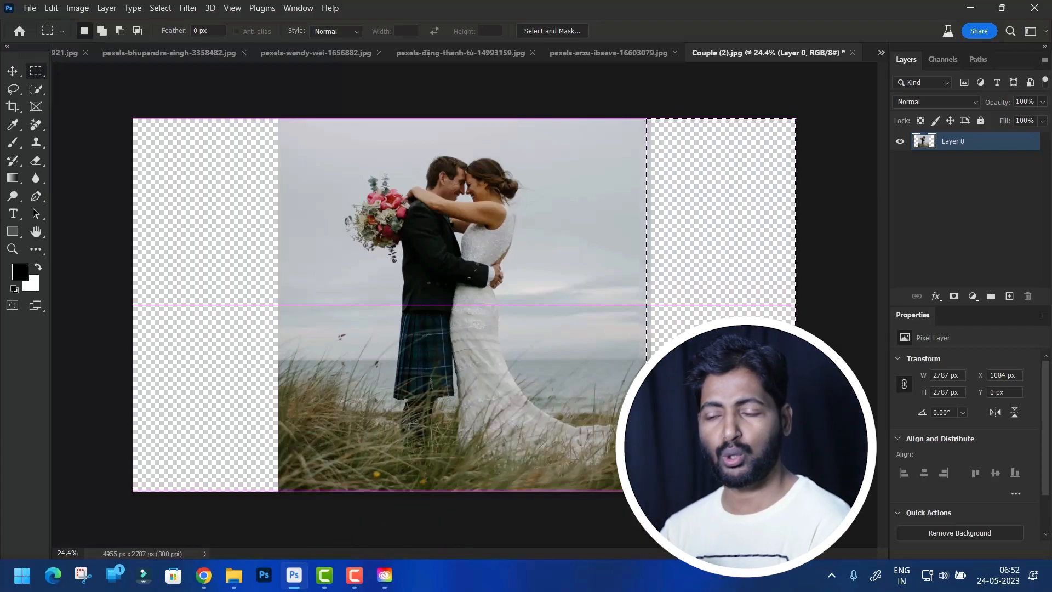
{"action": "left_click_drag", "start_coordinate": [796, 491], "coordinate": [796, 491]}
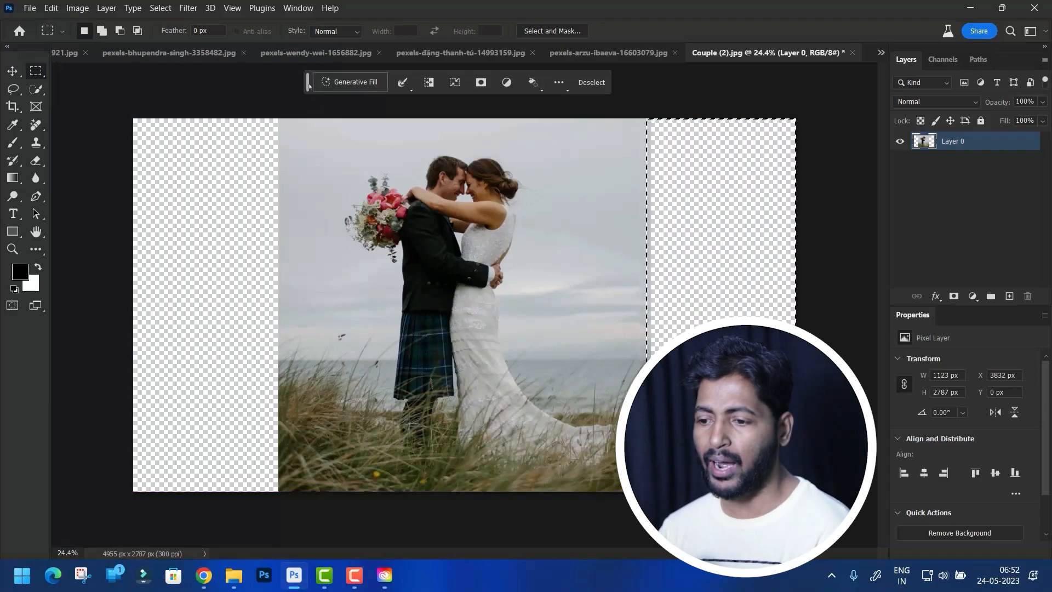
{"action": "left_click", "coordinate": [349, 82]}
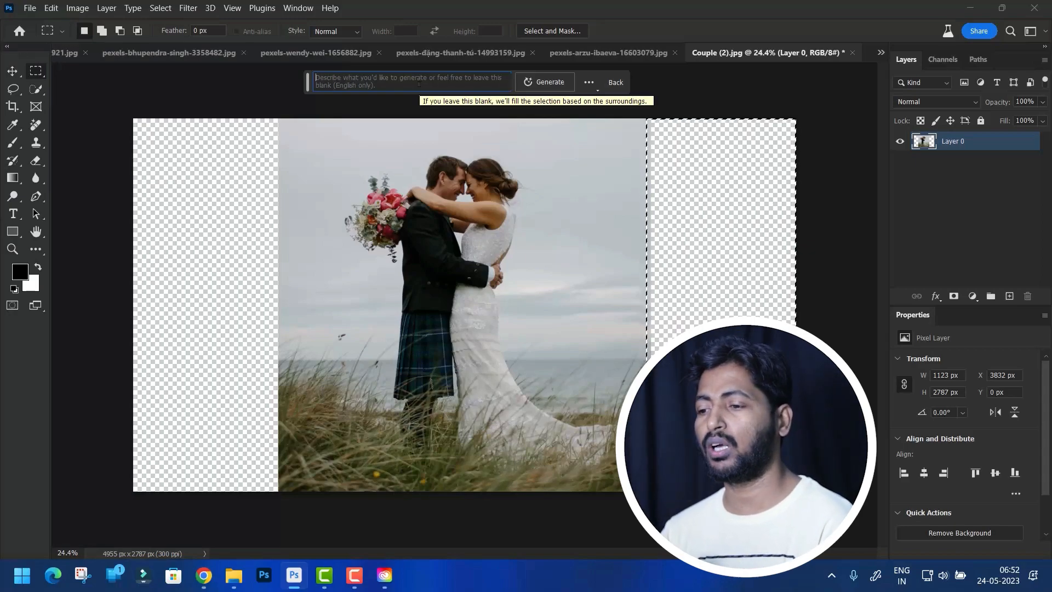
{"action": "left_click", "coordinate": [542, 83]}
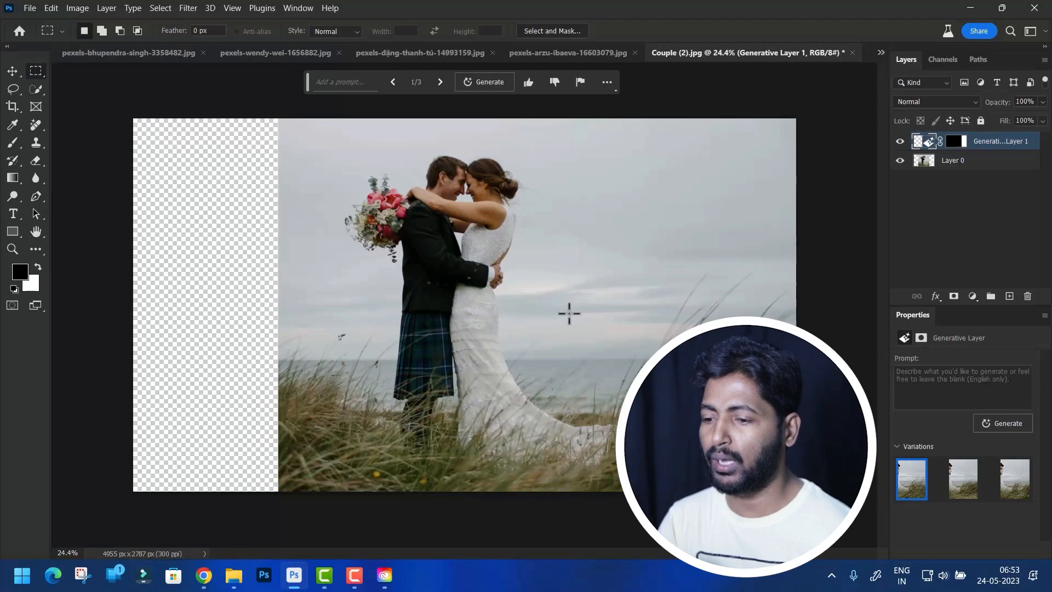
- Select the empty strip left of the photo with a slight overlap and generate a fill for it without a prompt
{"action": "left_click_drag", "start_coordinate": [104, 104], "coordinate": [285, 535]}
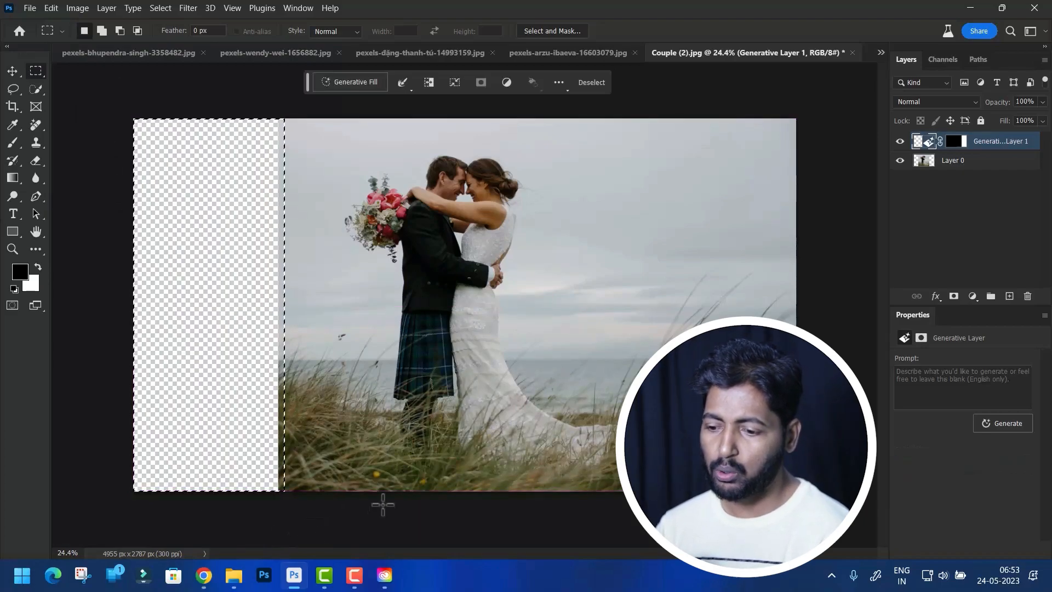
{"action": "left_click", "coordinate": [350, 81]}
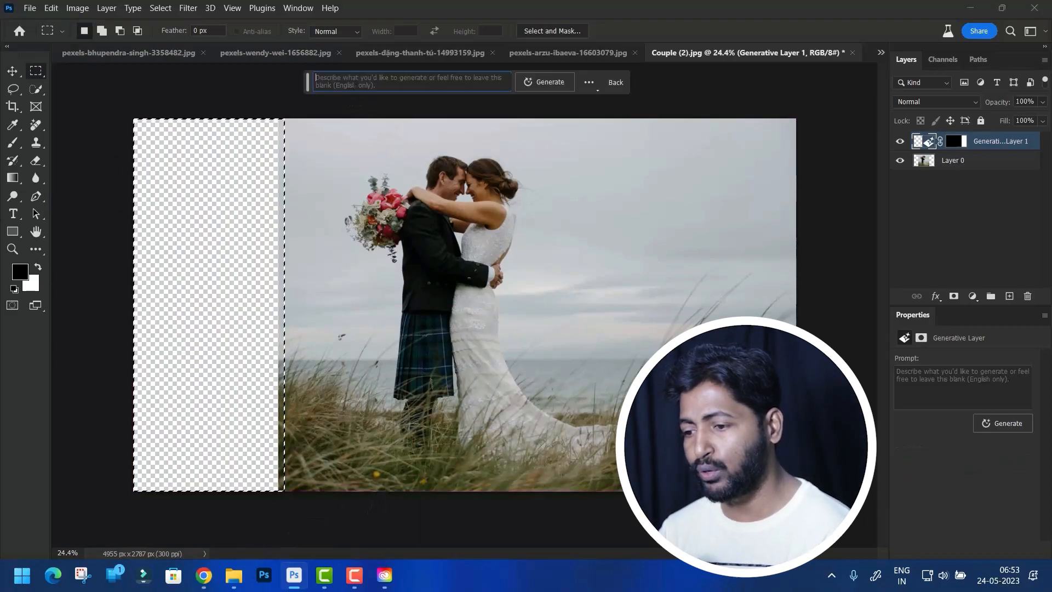
{"action": "left_click", "coordinate": [547, 84]}
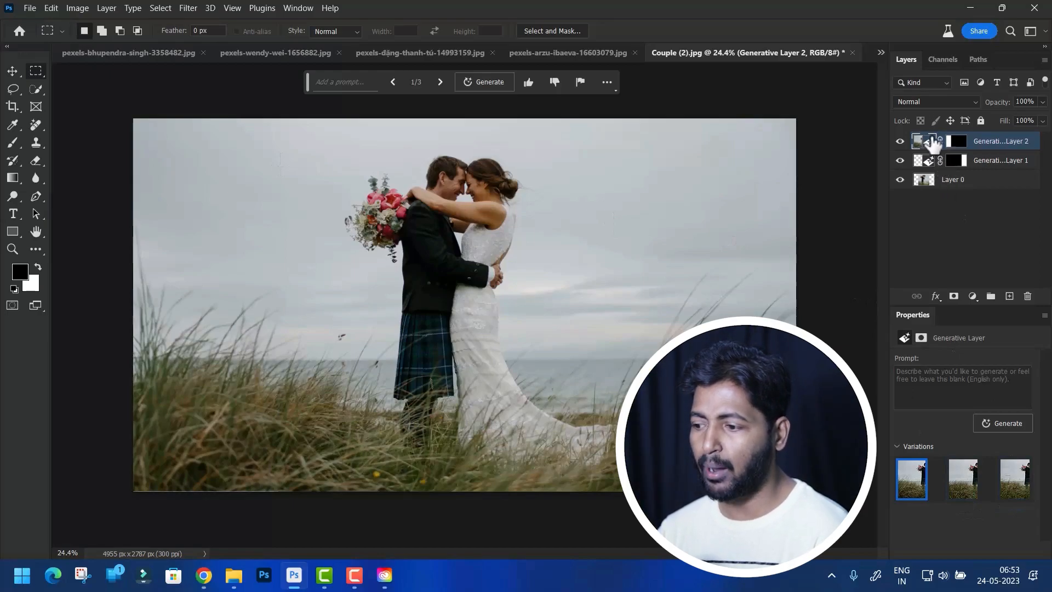
- Compare the photo with and without the generated fill on the left side
{"action": "left_click", "coordinate": [900, 142]}
{"action": "left_click", "coordinate": [900, 142]}
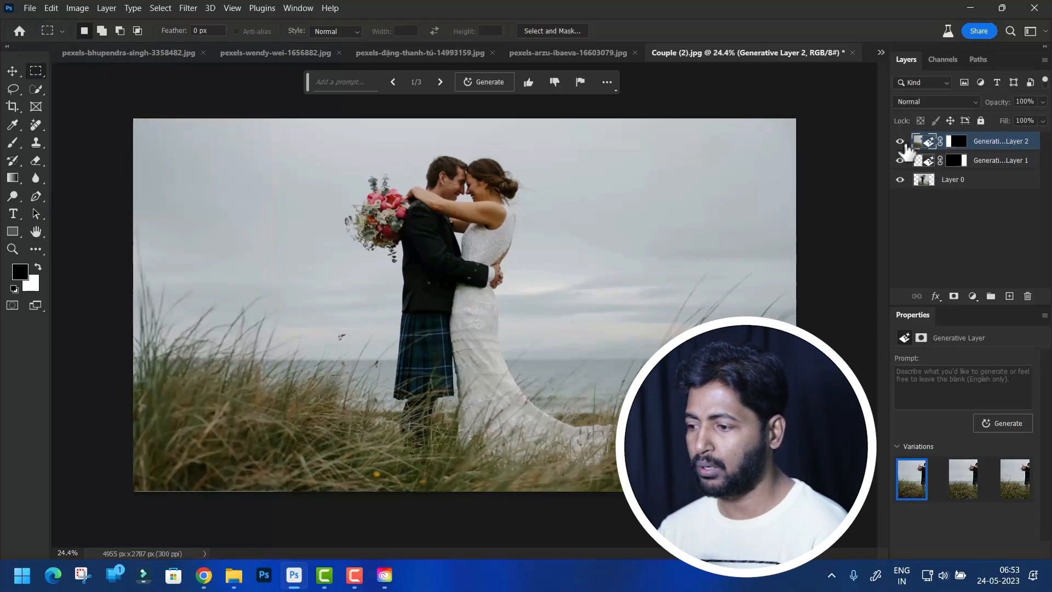
{"action": "left_click", "coordinate": [900, 144]}
{"action": "left_click", "coordinate": [900, 143]}
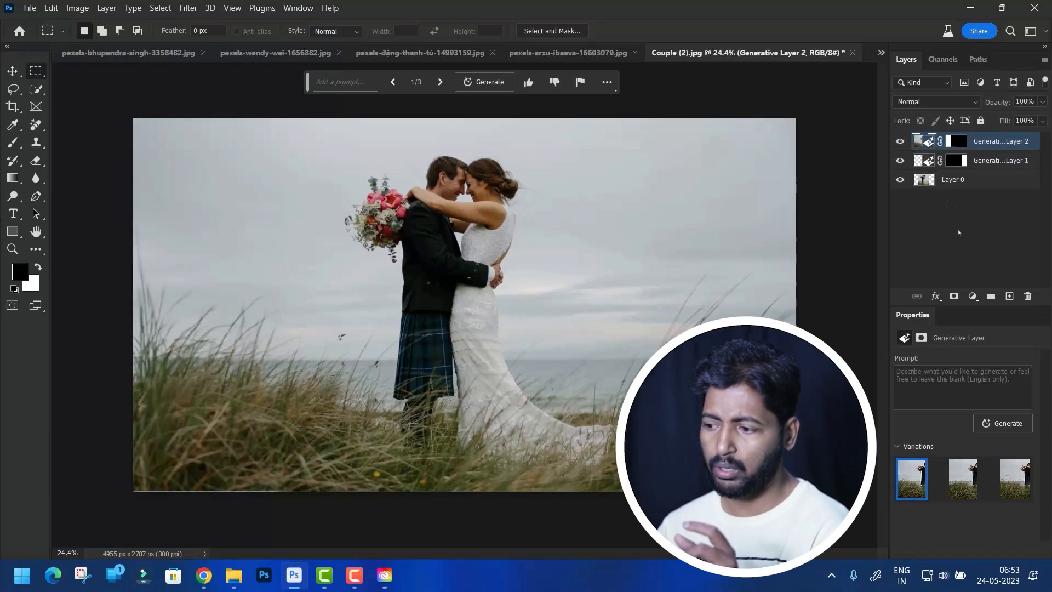
- Enlarge the layer thumbnails and choose the second of the three generated variations for the left-side fill
{"action": "right_click", "coordinate": [955, 212]}
{"action": "left_click", "coordinate": [957, 253]}
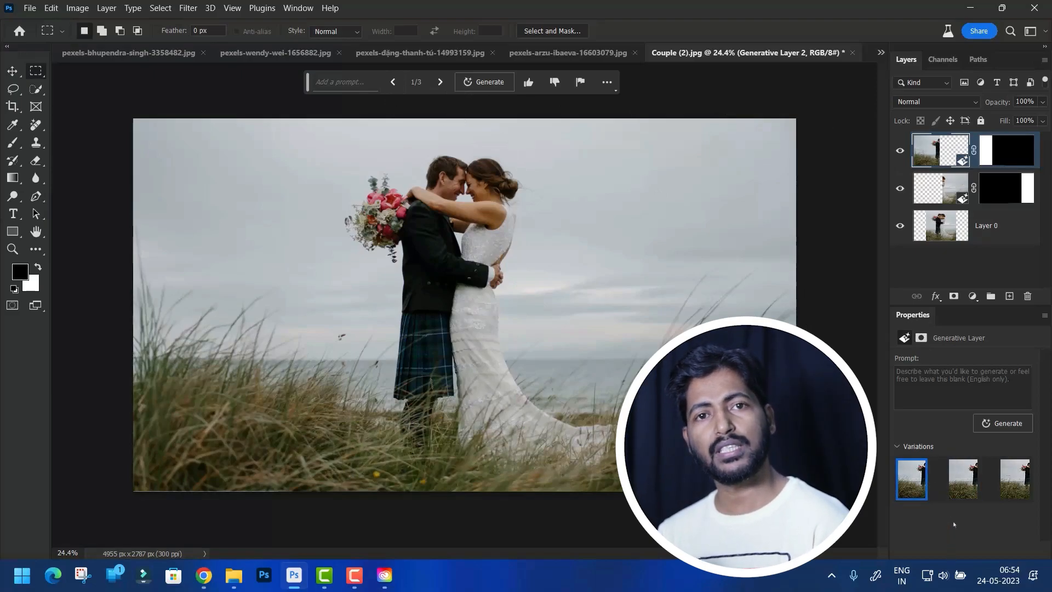
{"action": "mouse_move", "coordinate": [969, 503]}
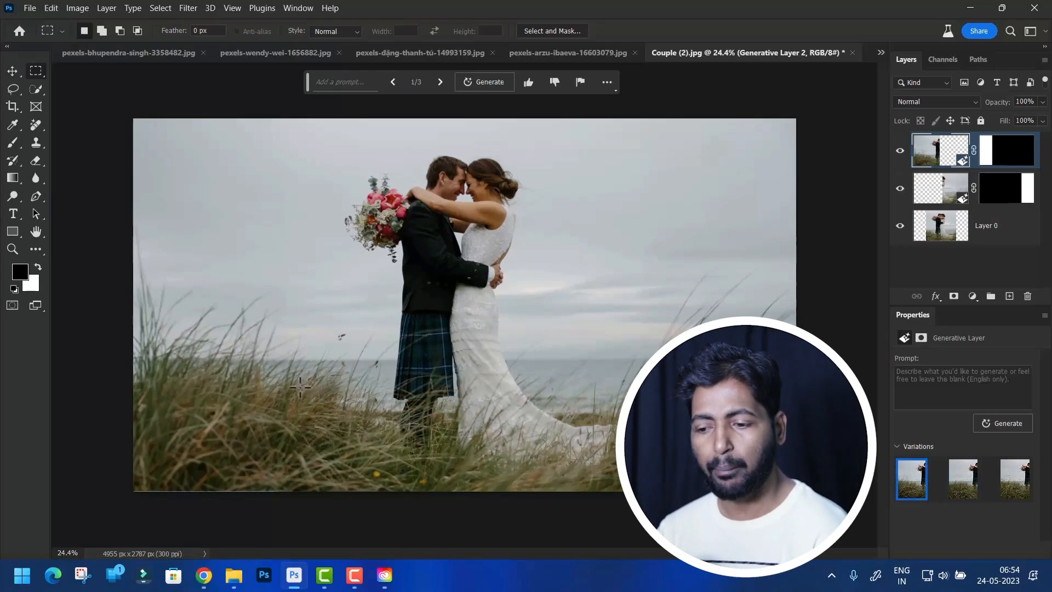
{"action": "left_click", "coordinate": [964, 491]}
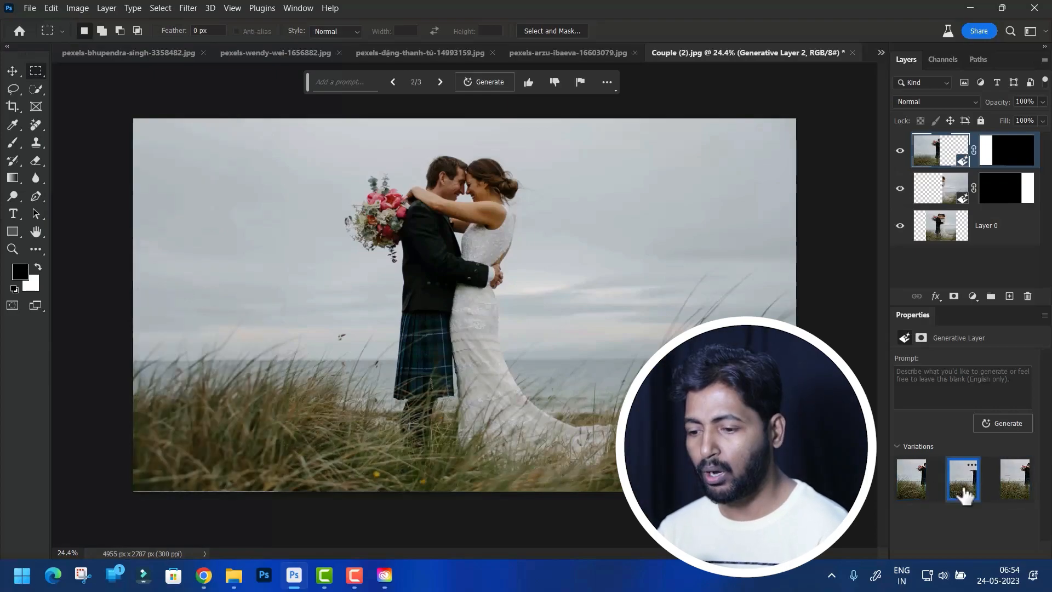
{"action": "left_click", "coordinate": [1009, 497]}
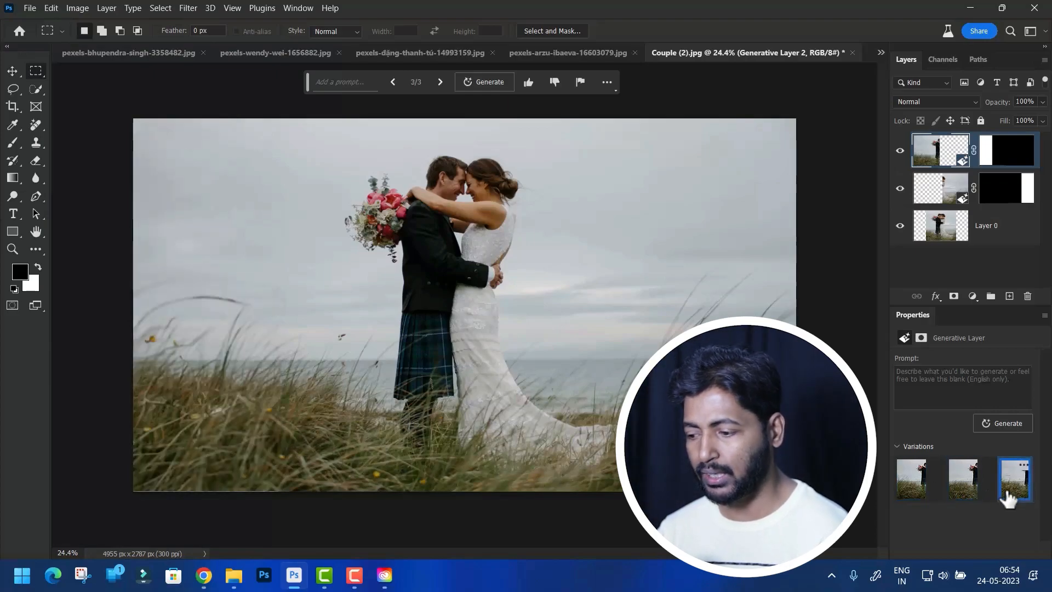
{"action": "left_click", "coordinate": [971, 496]}
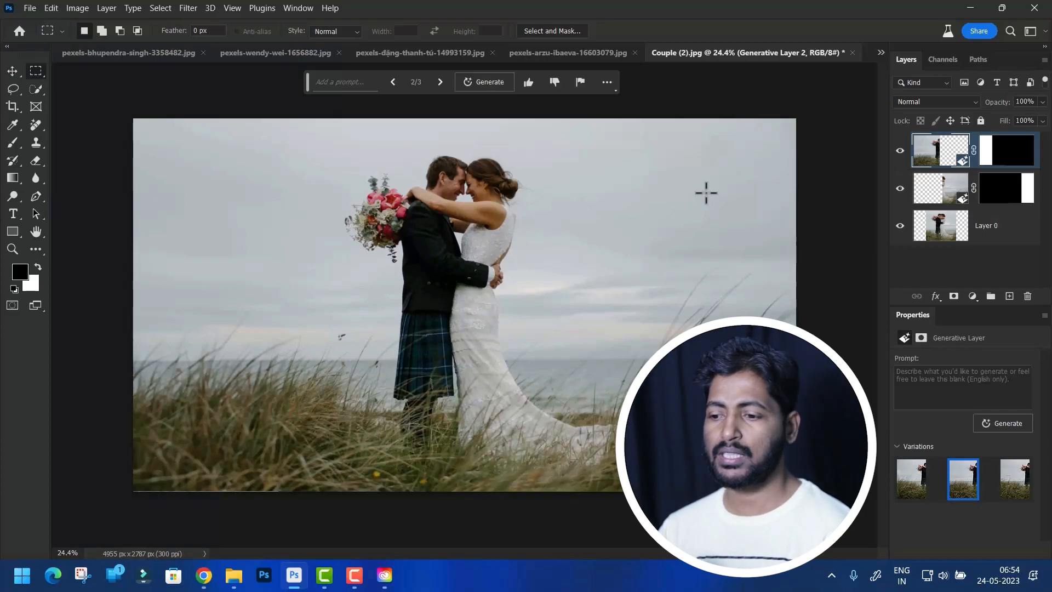
- Extend the canvas upward with the Crop tool using a cleared ratio, to about 4955 x 4046 px
{"action": "scroll", "coordinate": [707, 202], "scroll_direction": "down", "scroll_amount": 2}
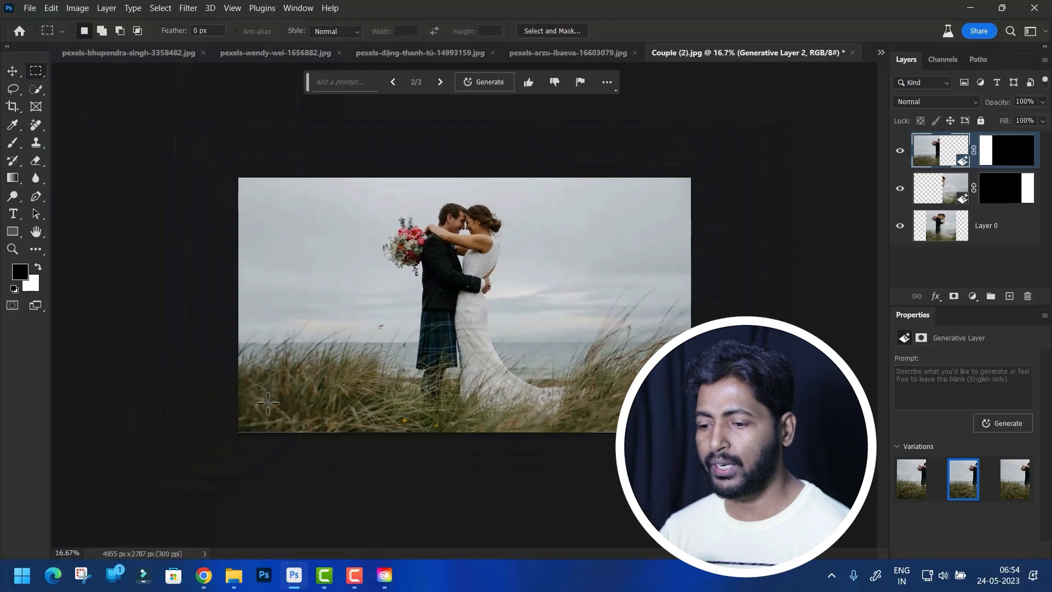
{"action": "key", "text": "c"}
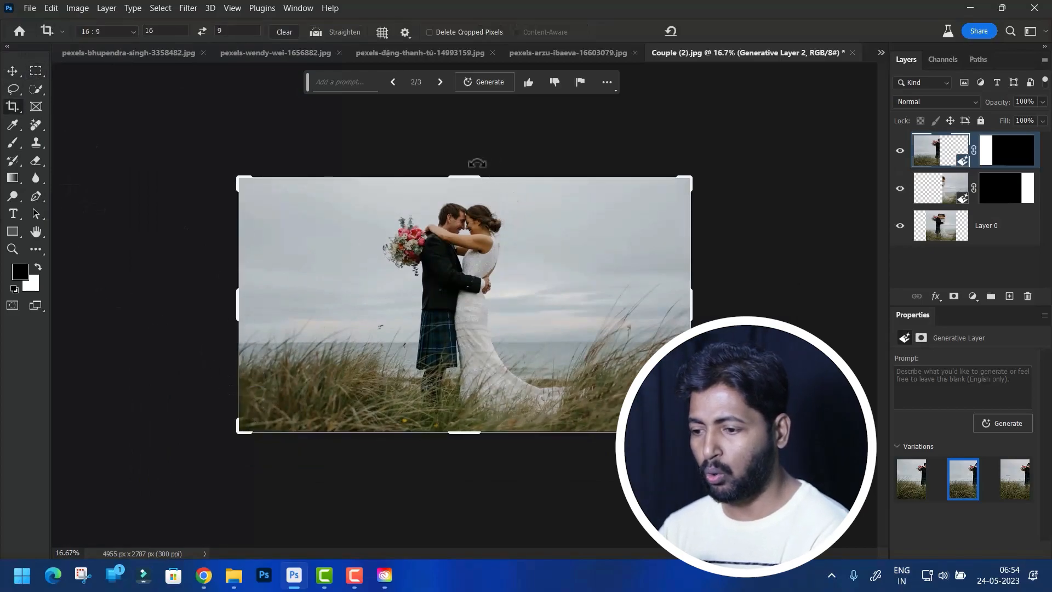
{"action": "left_click_drag", "start_coordinate": [467, 176], "coordinate": [456, 118]}
{"action": "left_click", "coordinate": [289, 32]}
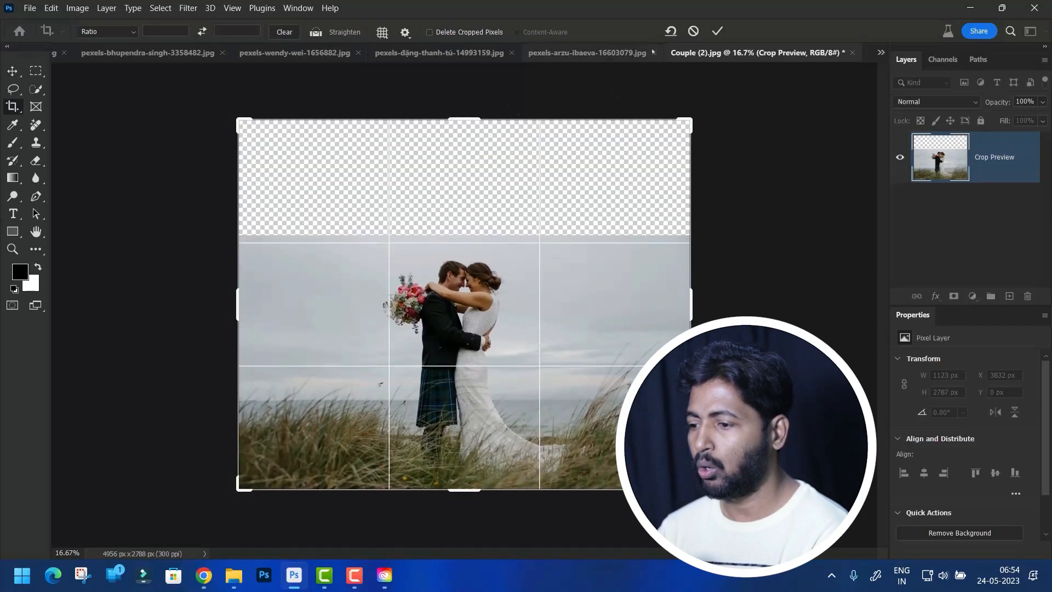
{"action": "left_click", "coordinate": [717, 31]}
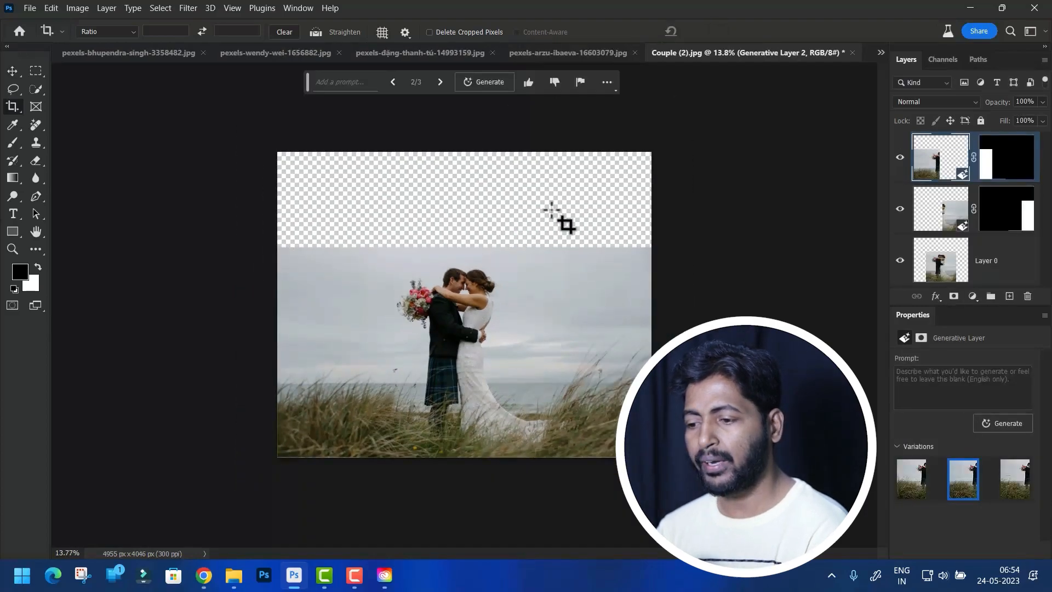
- Select the empty strip above the couple photo with a slight overlap and generate a fill using the prompt "cloudy sky"
{"action": "key", "text": "m"}
{"action": "left_click_drag", "start_coordinate": [254, 137], "coordinate": [676, 252]}
{"action": "left_click", "coordinate": [356, 82]}
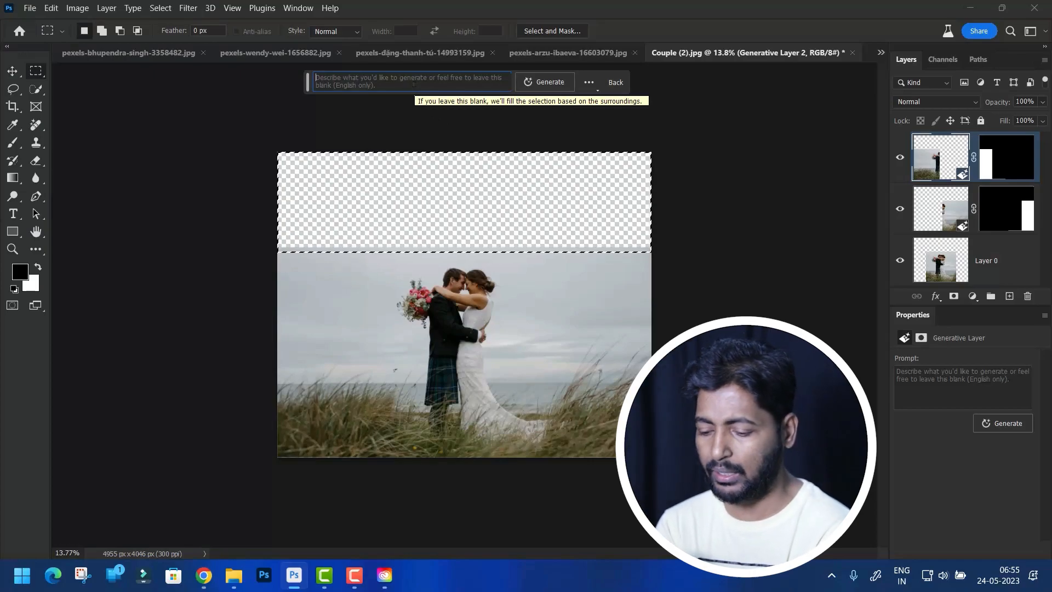
{"action": "type", "text": "cloudy"}
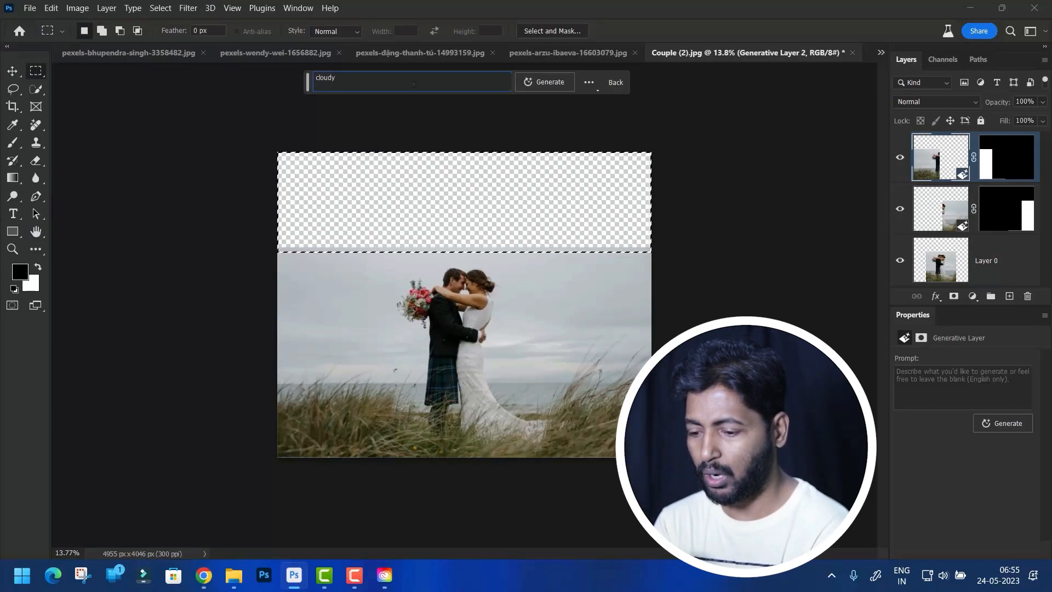
{"action": "type", "text": " sky"}
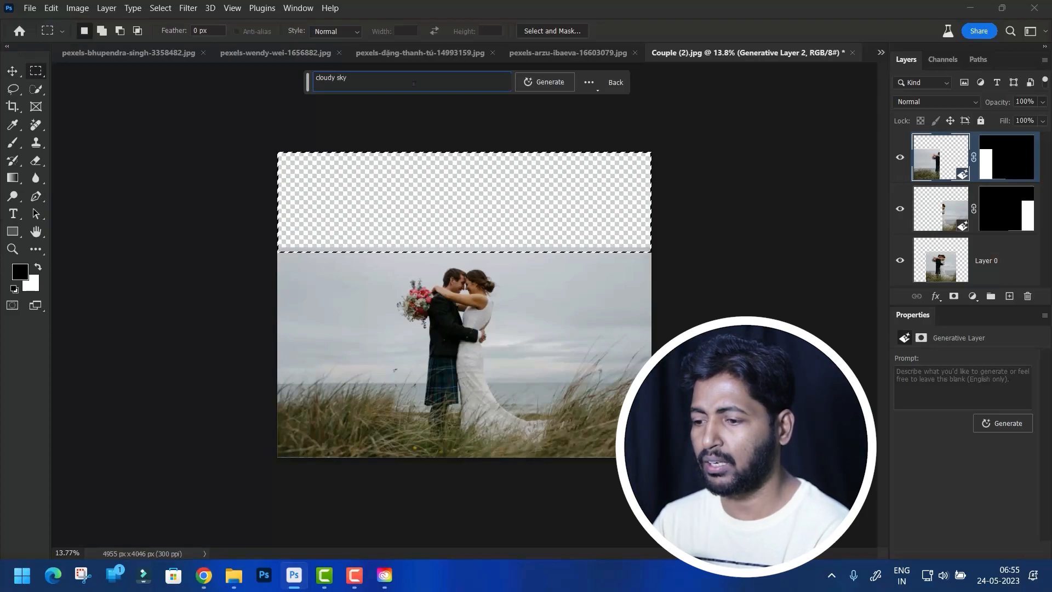
{"action": "left_click", "coordinate": [554, 88]}
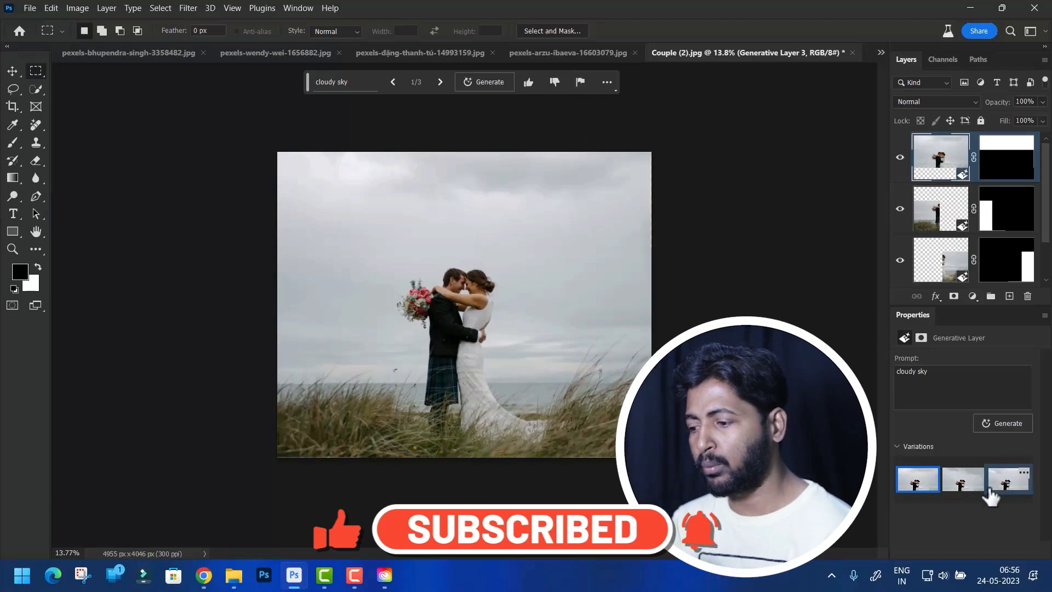
- Compare the three generated variations of the cloudy sky
{"action": "left_click", "coordinate": [962, 485]}
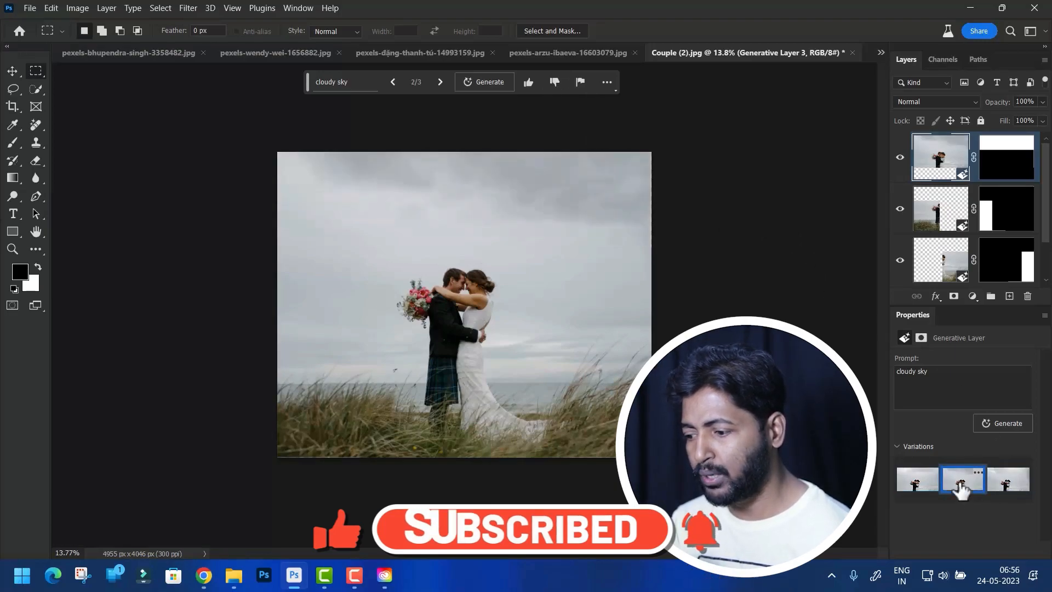
{"action": "left_click", "coordinate": [1009, 482]}
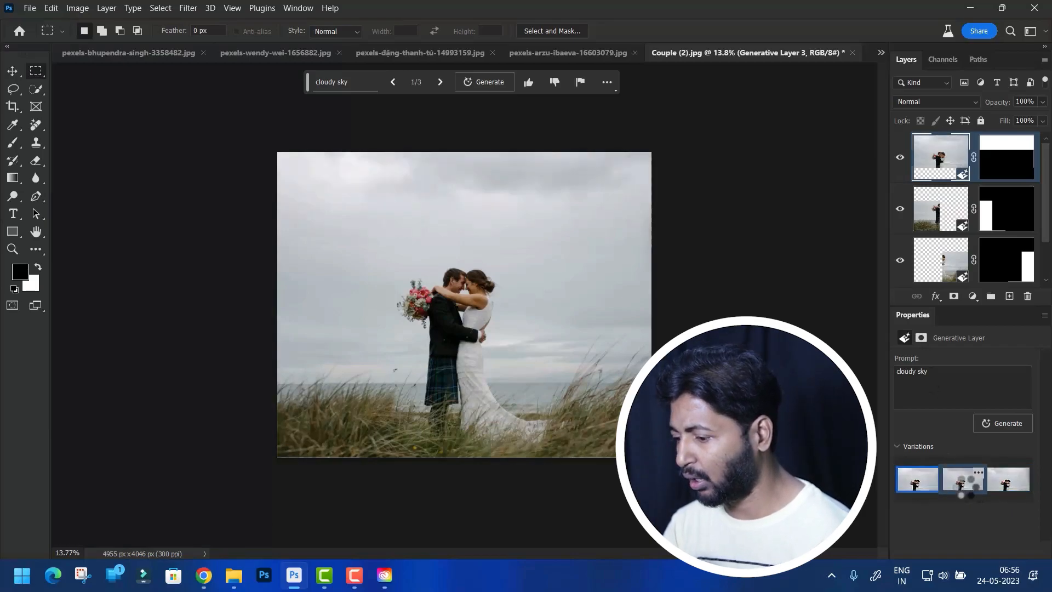
{"action": "left_click", "coordinate": [1009, 484]}
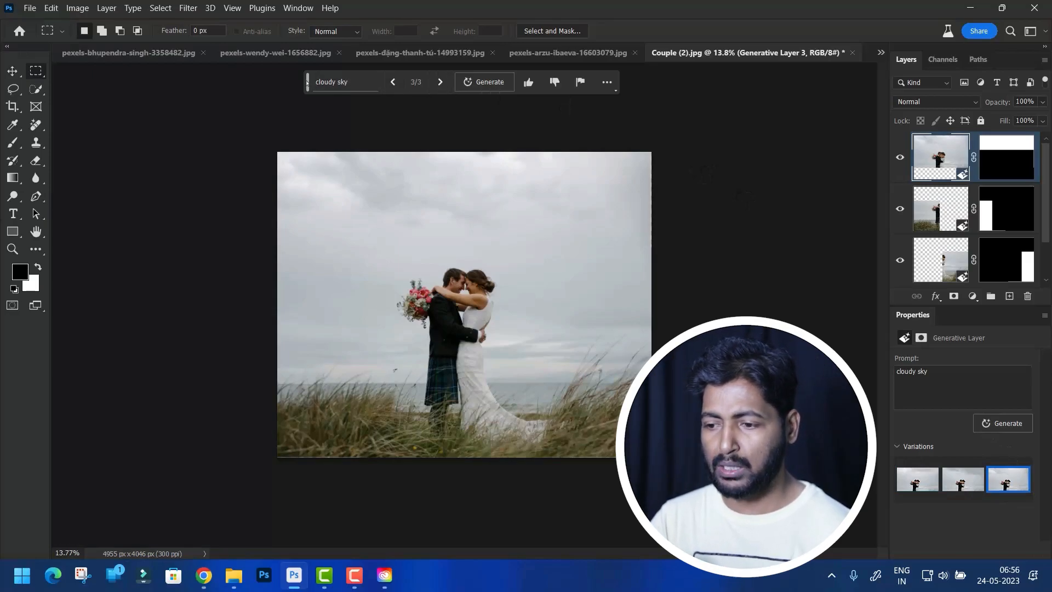
{"action": "left_click", "coordinate": [394, 82]}
{"action": "left_click", "coordinate": [393, 83]}
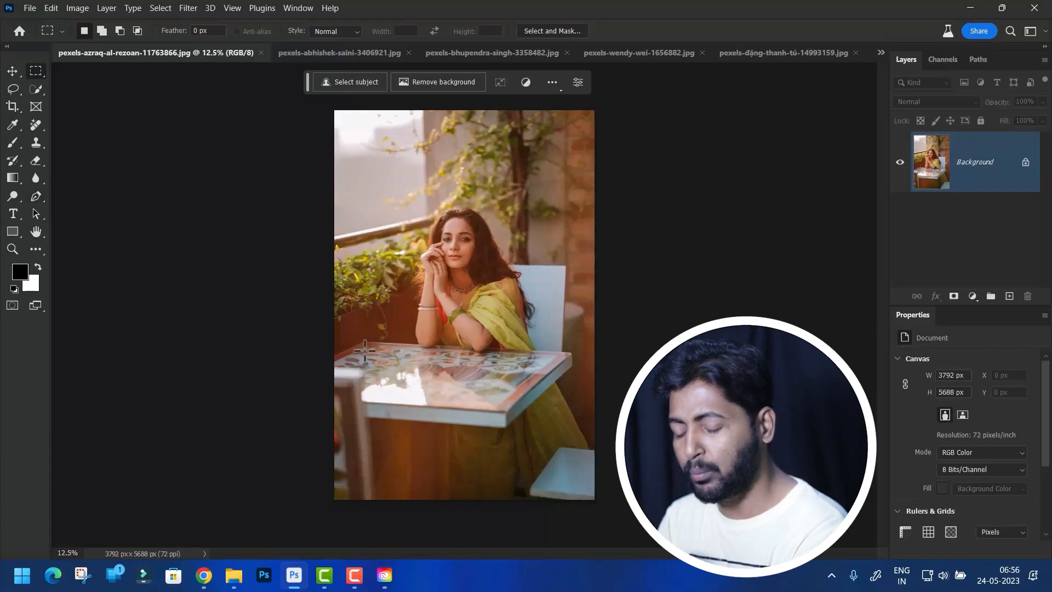
- Lasso the tabletop in front of the seated woman, generate a fill with the prompt "breakfast", and choose the third variation
{"action": "key", "text": "l"}
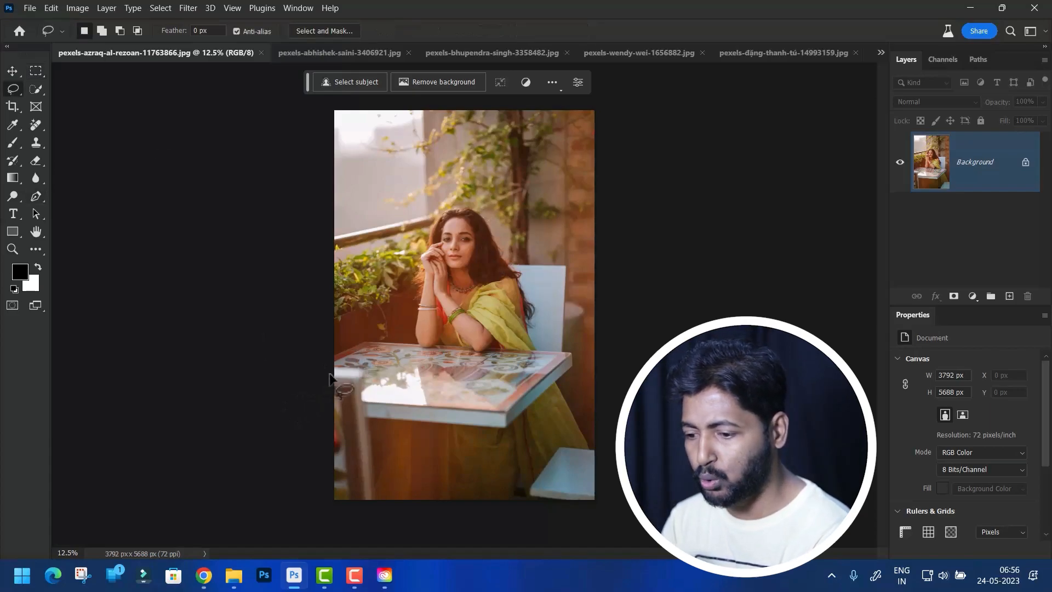
{"action": "mouse_move", "coordinate": [331, 368]}
{"action": "left_mouse_down"}
{"action": "mouse_move", "coordinate": [358, 339]}
{"action": "mouse_move", "coordinate": [453, 358]}
{"action": "mouse_move", "coordinate": [572, 358]}
{"action": "mouse_move", "coordinate": [533, 400]}
{"action": "mouse_move", "coordinate": [494, 414]}
{"action": "mouse_move", "coordinate": [361, 399]}
{"action": "mouse_move", "coordinate": [337, 366]}
{"action": "left_mouse_up"}
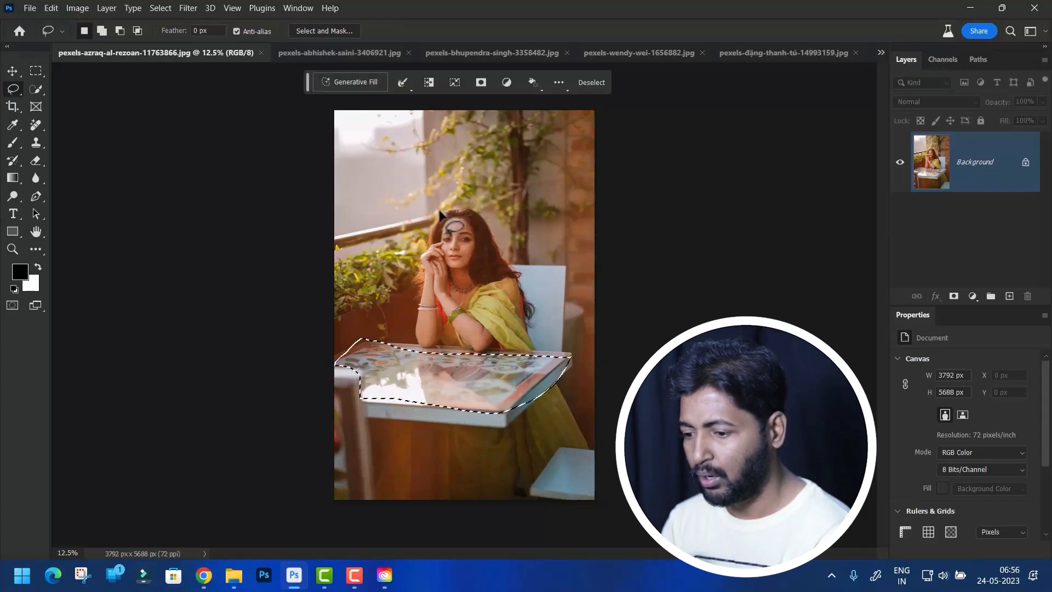
{"action": "left_click", "coordinate": [351, 82]}
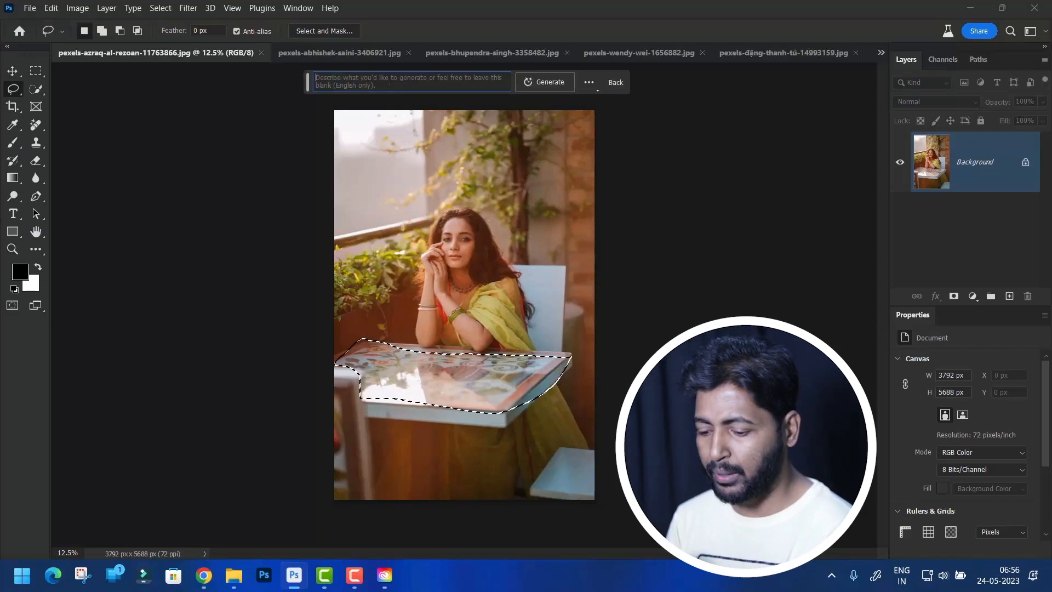
{"action": "type", "text": "break"}
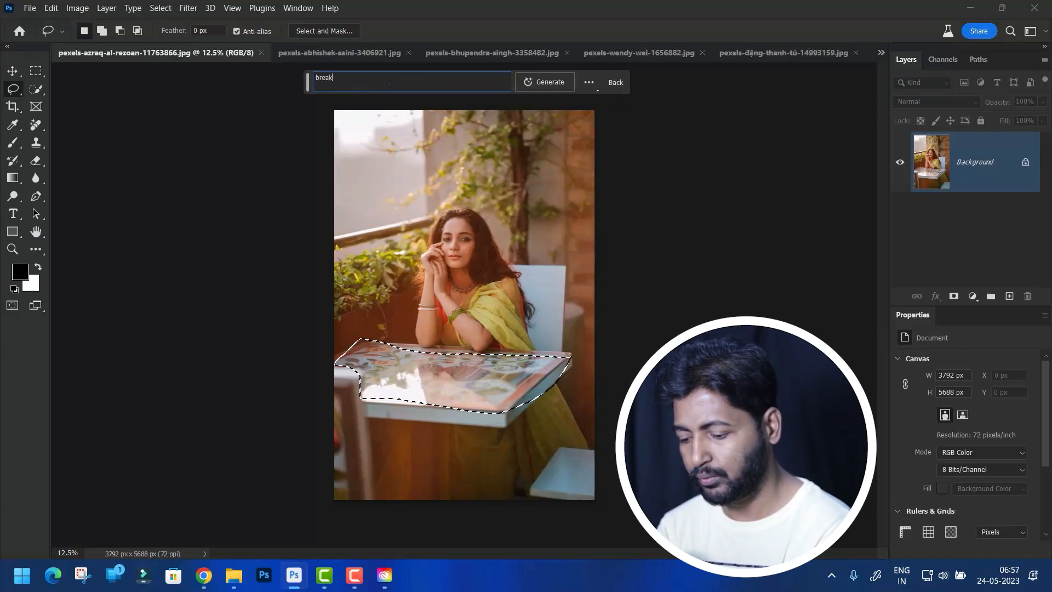
{"action": "type", "text": "fast"}
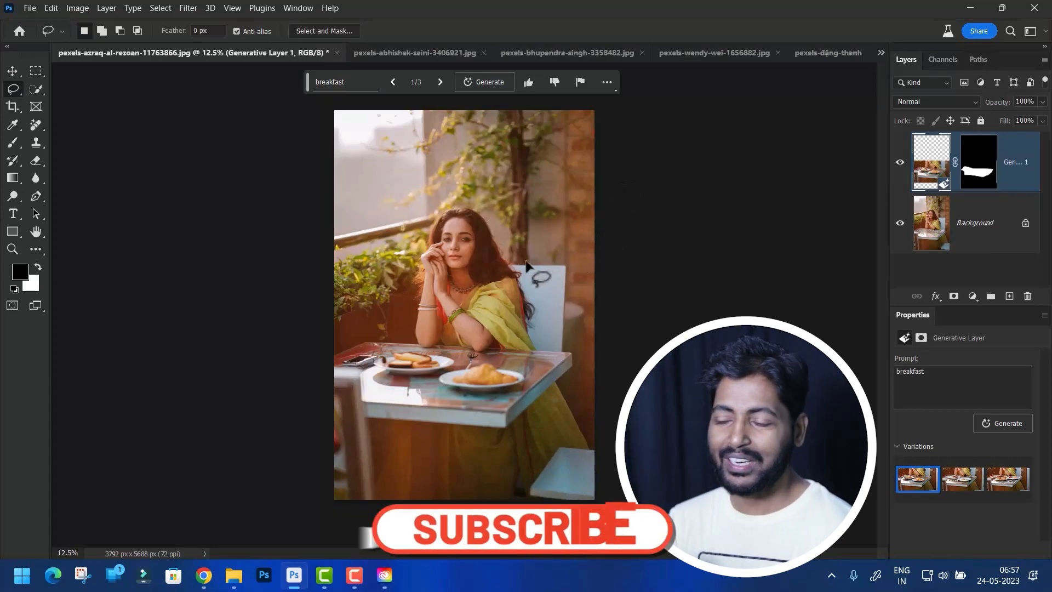
{"action": "left_click", "coordinate": [960, 491]}
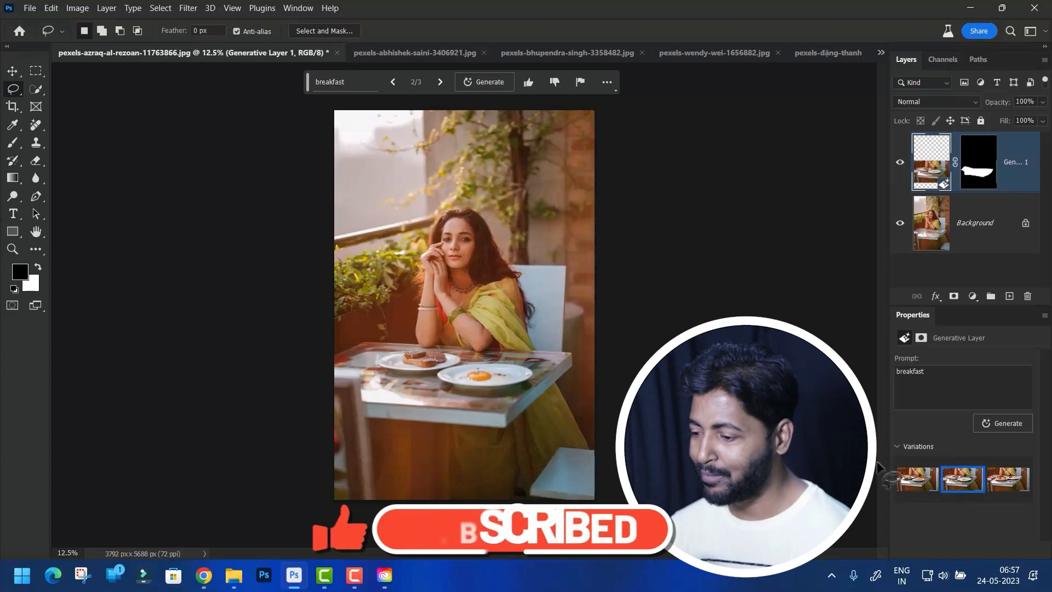
{"action": "left_click", "coordinate": [1008, 478]}
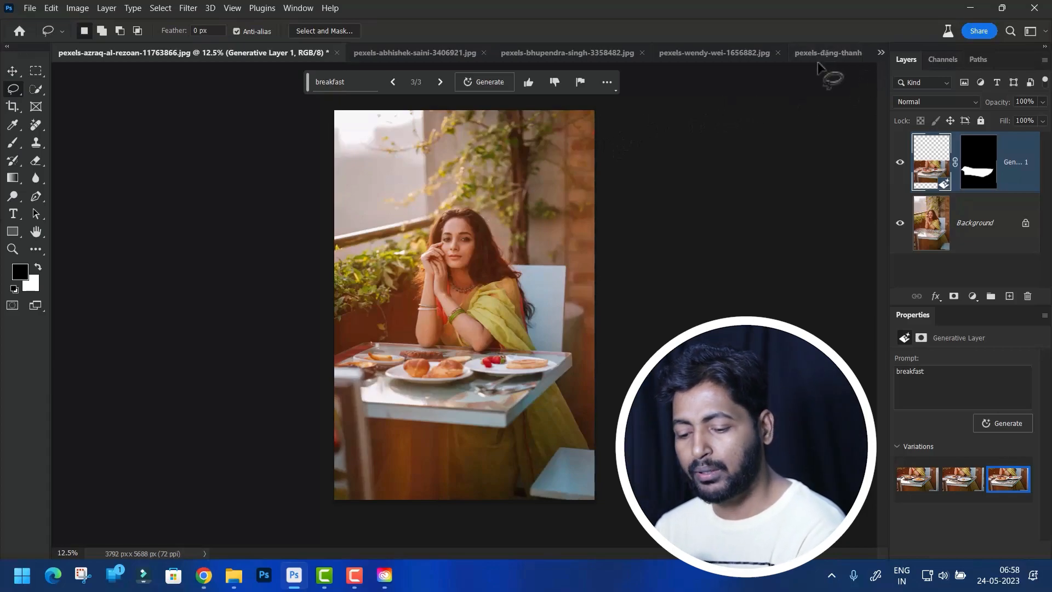
- In pexels-abhishek-saini-3406921.jpg, select the background by inverting a subject selection, and generate a fill without a prompt
{"action": "key", "text": "ctrl+Tab"}
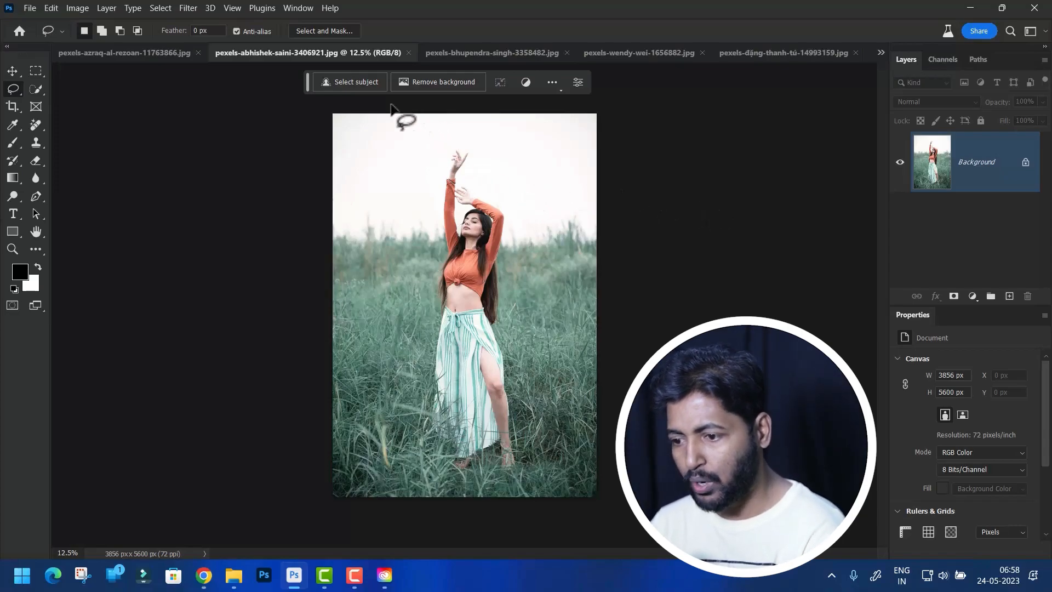
{"action": "left_click", "coordinate": [355, 81]}
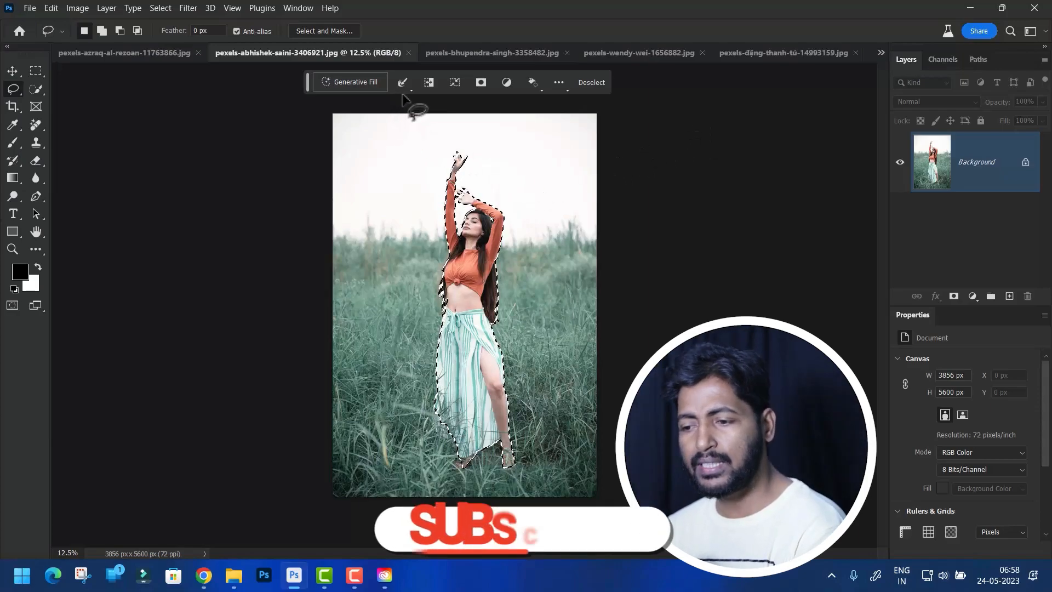
{"action": "left_click", "coordinate": [429, 82]}
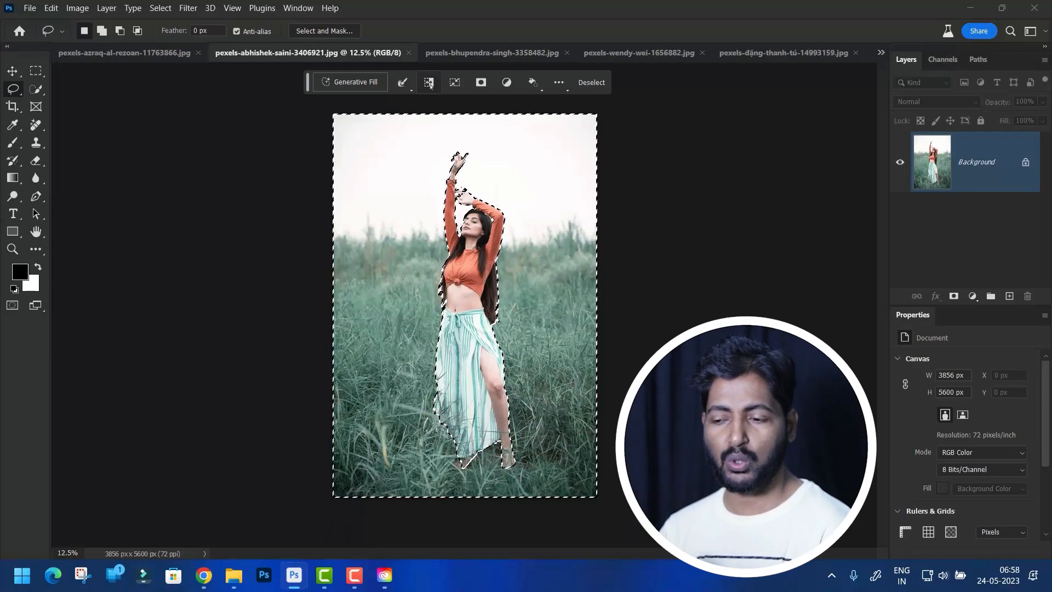
{"action": "left_click", "coordinate": [336, 83]}
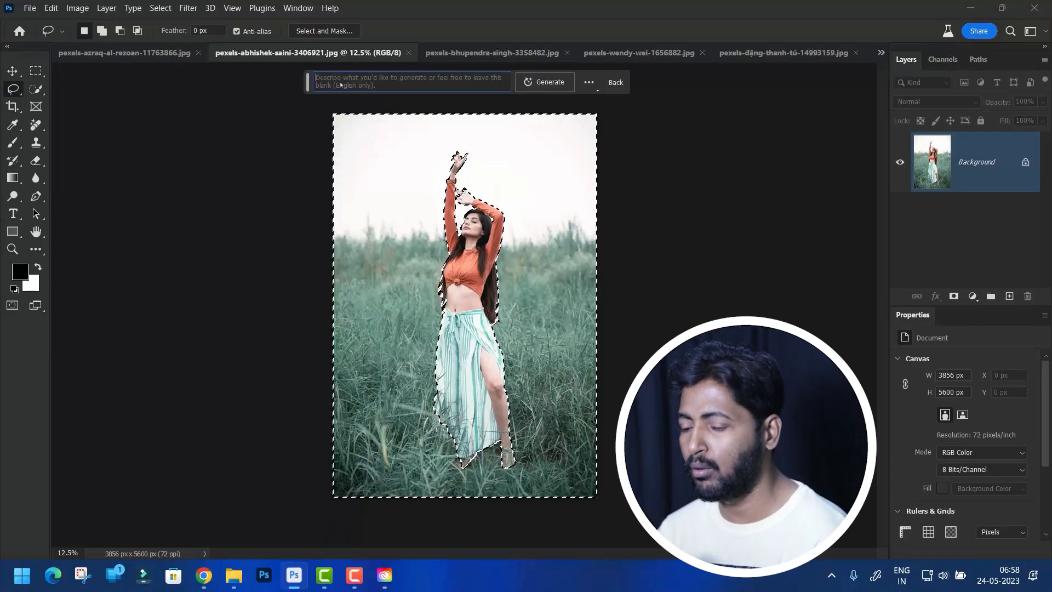
{"action": "left_click", "coordinate": [542, 82]}
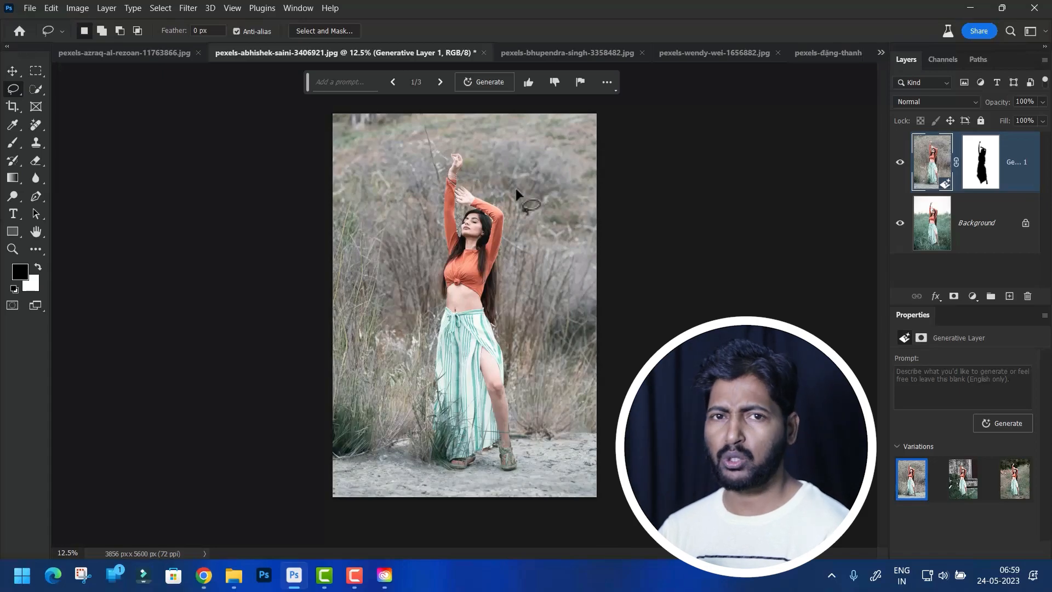
- Browse the generated backgrounds up to the third variation and close the photo without saving
{"action": "left_click", "coordinate": [440, 82]}
{"action": "left_click", "coordinate": [441, 83]}
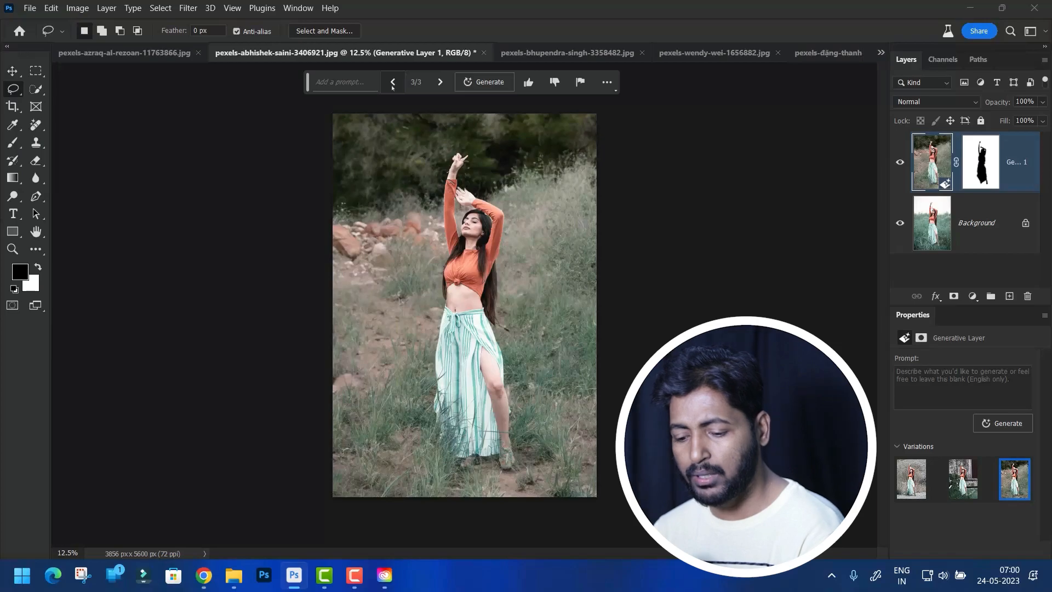
{"action": "key", "text": "ctrl+w"}
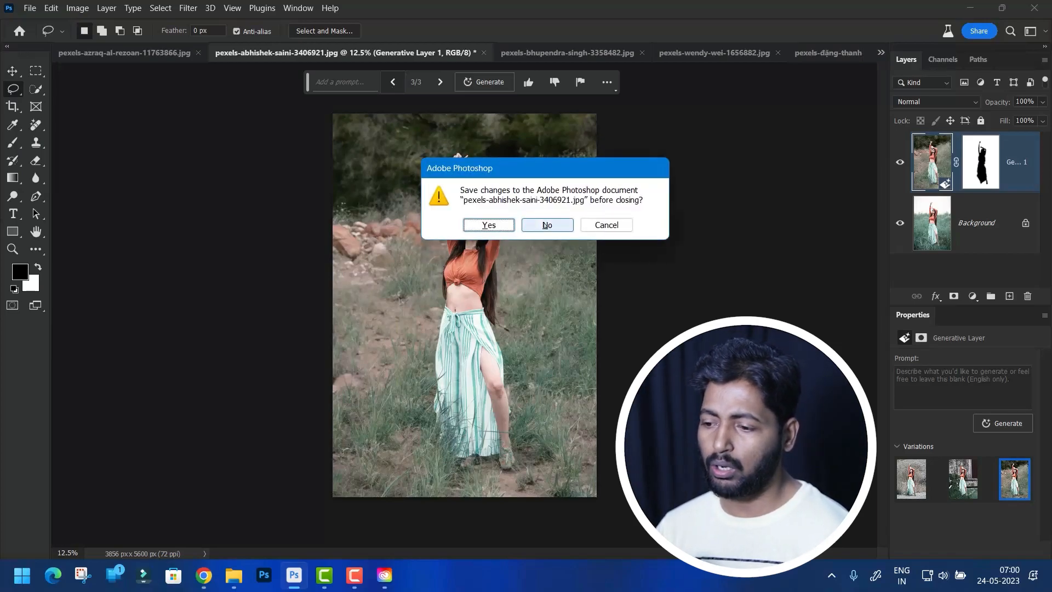
{"action": "left_click", "coordinate": [546, 225]}
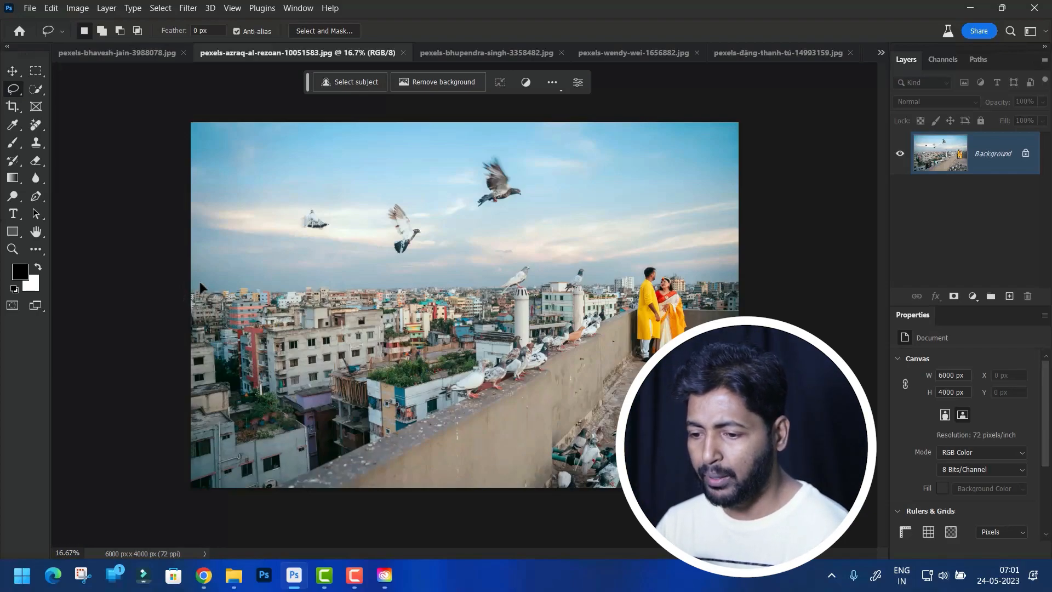
- Lasso the cityscape on both sides of the rooftop couple, including the birds along the wall, and generate a fill without a prompt
{"action": "mouse_move", "coordinate": [187, 288]}
{"action": "left_mouse_down"}
{"action": "mouse_move", "coordinate": [340, 287]}
{"action": "mouse_move", "coordinate": [609, 259]}
{"action": "mouse_move", "coordinate": [639, 267]}
{"action": "mouse_move", "coordinate": [642, 302]}
{"action": "mouse_move", "coordinate": [600, 336]}
{"action": "mouse_move", "coordinate": [593, 323]}
{"action": "mouse_move", "coordinate": [299, 477]}
{"action": "mouse_move", "coordinate": [228, 492]}
{"action": "mouse_move", "coordinate": [172, 480]}
{"action": "mouse_move", "coordinate": [193, 288]}
{"action": "left_mouse_up"}
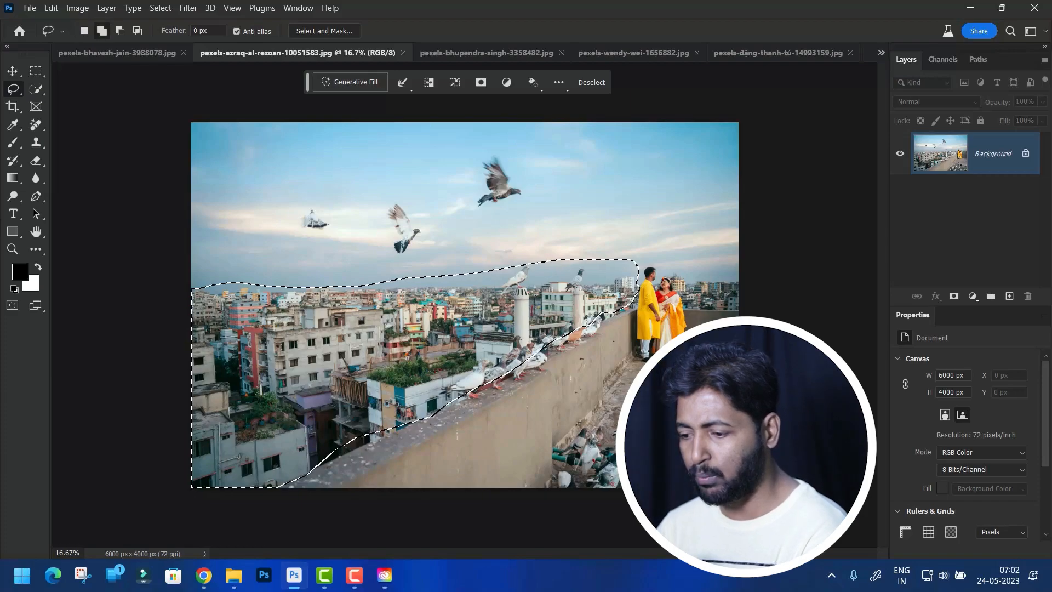
{"action": "key", "text": "shift"}
{"action": "mouse_move", "coordinate": [322, 436]}
{"action": "left_mouse_down"}
{"action": "mouse_move", "coordinate": [300, 486]}
{"action": "mouse_move", "coordinate": [397, 491]}
{"action": "mouse_move", "coordinate": [515, 454]}
{"action": "mouse_move", "coordinate": [581, 403]}
{"action": "mouse_move", "coordinate": [618, 315]}
{"action": "mouse_move", "coordinate": [600, 304]}
{"action": "mouse_move", "coordinate": [422, 358]}
{"action": "mouse_move", "coordinate": [339, 402]}
{"action": "mouse_move", "coordinate": [301, 439]}
{"action": "mouse_move", "coordinate": [505, 412]}
{"action": "left_mouse_up"}
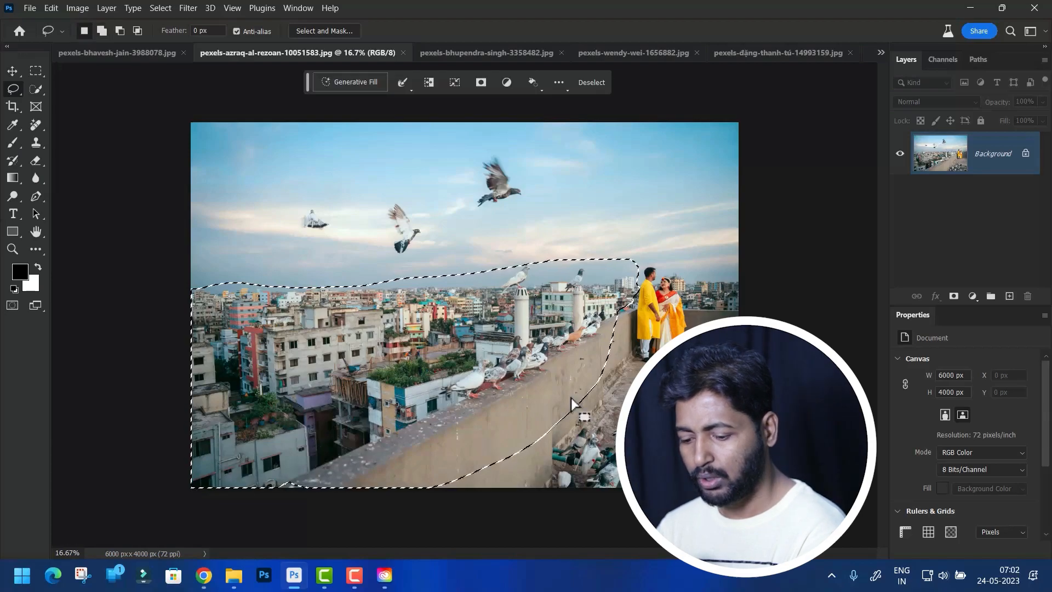
{"action": "mouse_move", "coordinate": [682, 310]}
{"action": "left_mouse_down"}
{"action": "mouse_move", "coordinate": [669, 274]}
{"action": "mouse_move", "coordinate": [699, 269]}
{"action": "mouse_move", "coordinate": [696, 318]}
{"action": "mouse_move", "coordinate": [729, 307]}
{"action": "mouse_move", "coordinate": [739, 274]}
{"action": "mouse_move", "coordinate": [690, 256]}
{"action": "mouse_move", "coordinate": [689, 269]}
{"action": "left_mouse_up"}
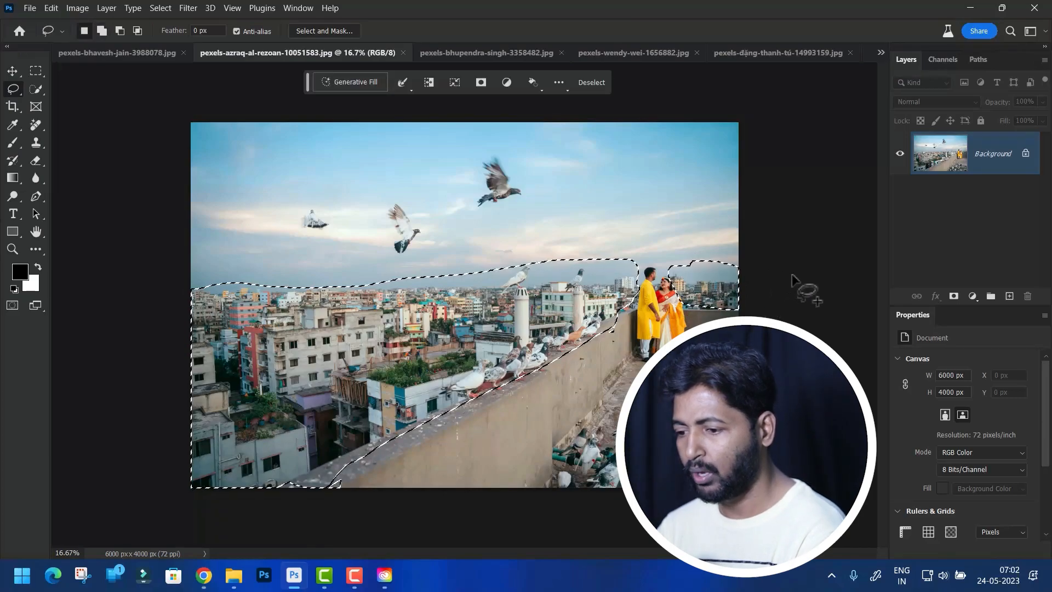
{"action": "left_click", "coordinate": [357, 83]}
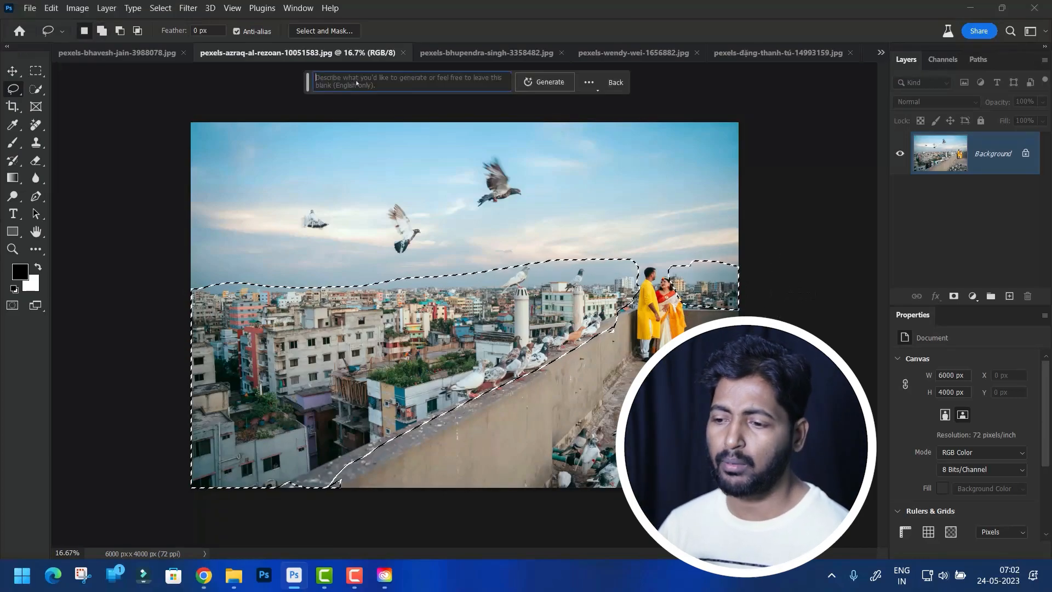
{"action": "left_click", "coordinate": [543, 83]}
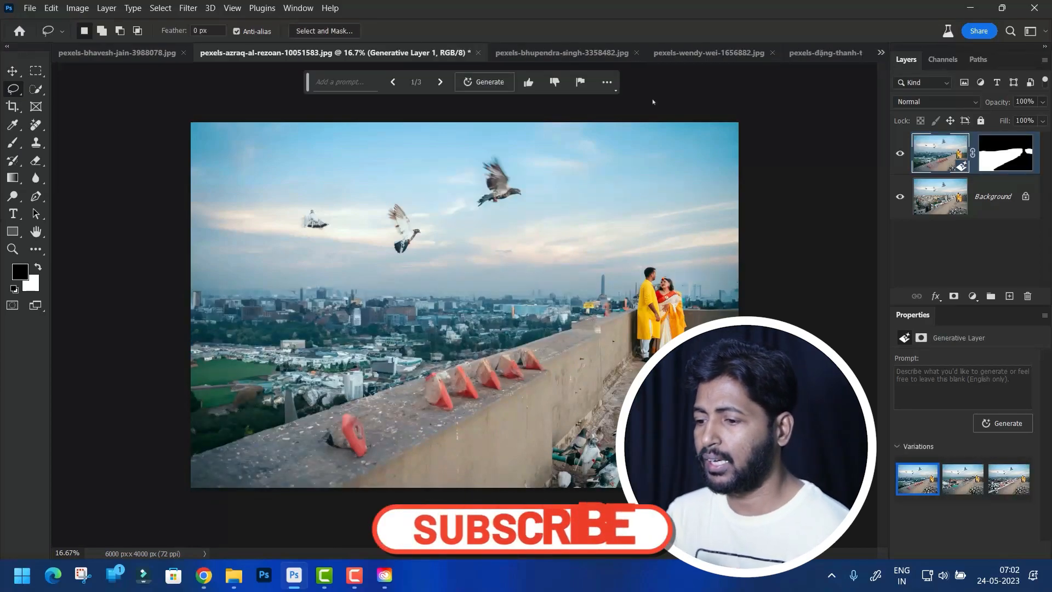
- Compare the three generated cityscape variations and return to the first one
{"action": "left_click", "coordinate": [440, 84]}
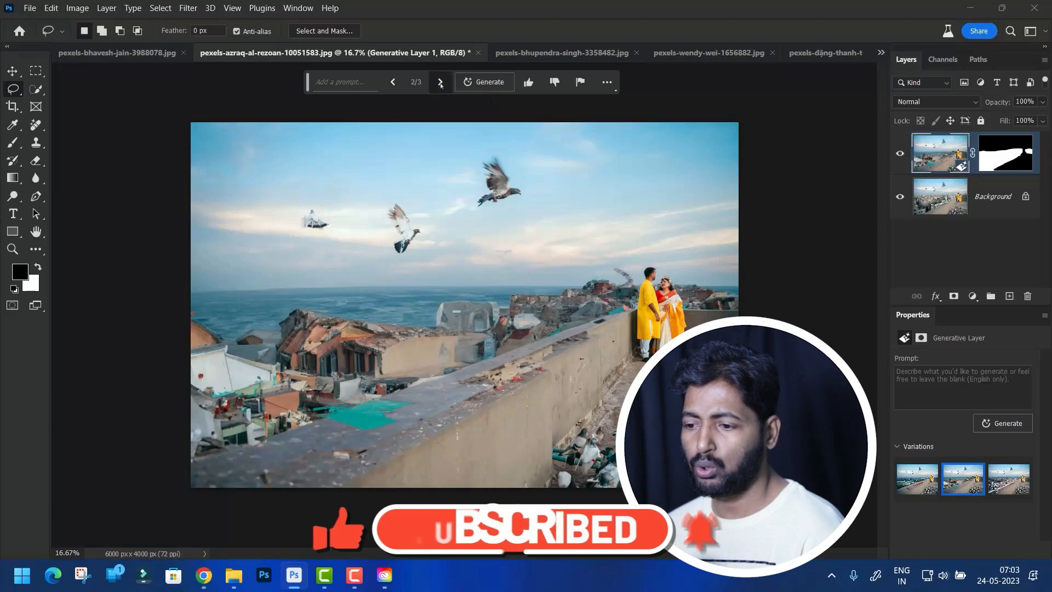
{"action": "left_click", "coordinate": [440, 83]}
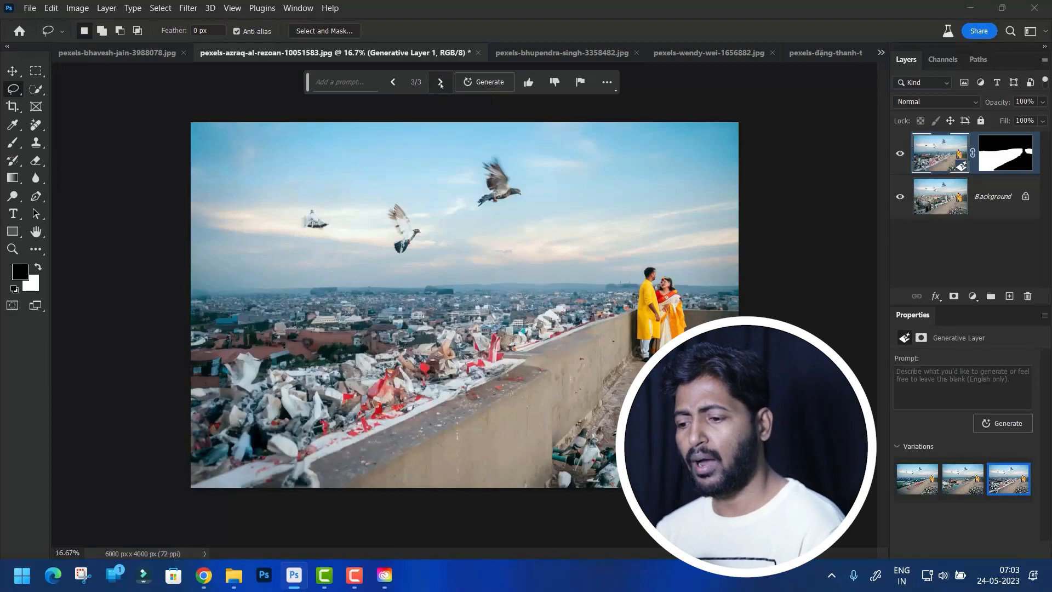
{"action": "left_click", "coordinate": [393, 83]}
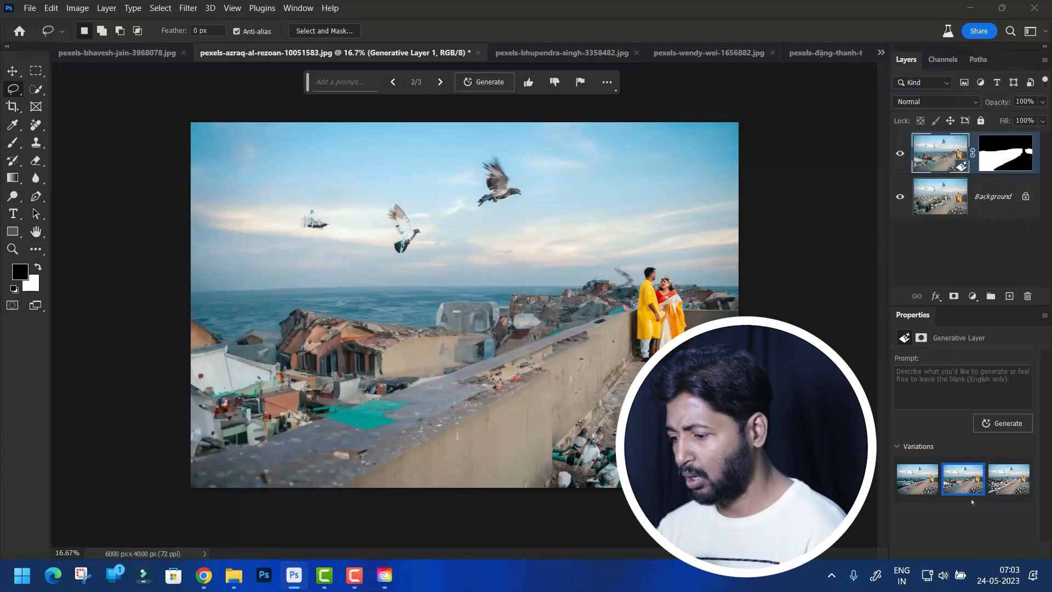
{"action": "left_click", "coordinate": [933, 496]}
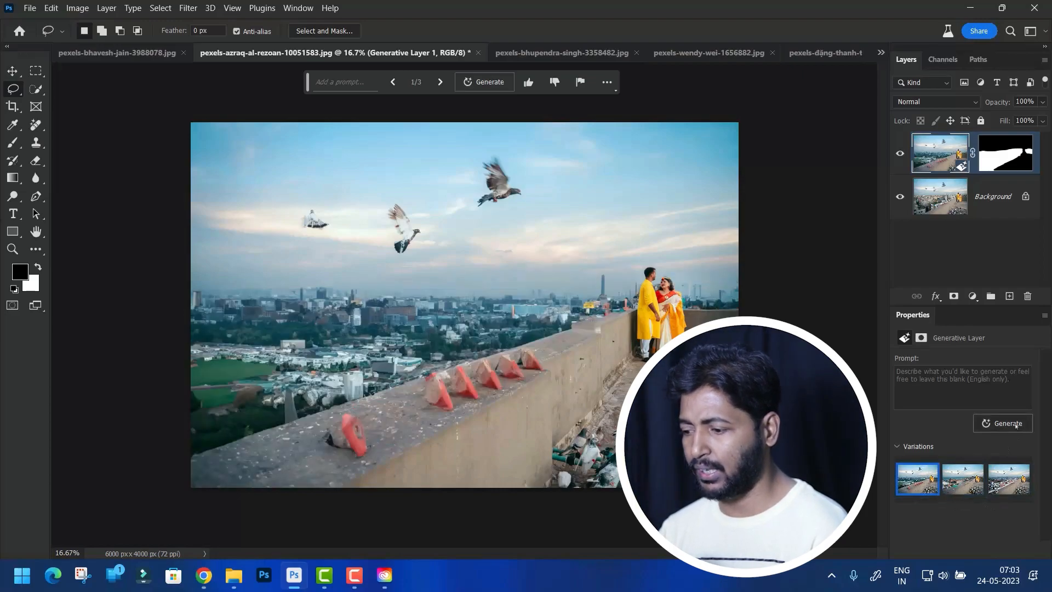
- Generate another set of cityscape variations without a prompt and browse up to the third one
{"action": "left_click", "coordinate": [484, 83]}
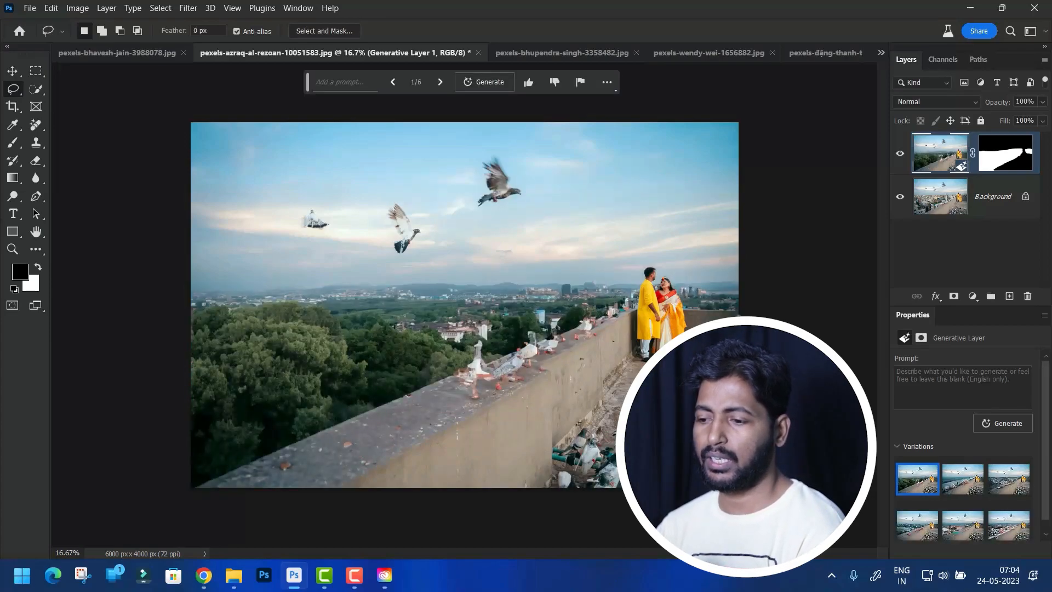
{"action": "left_click", "coordinate": [442, 82]}
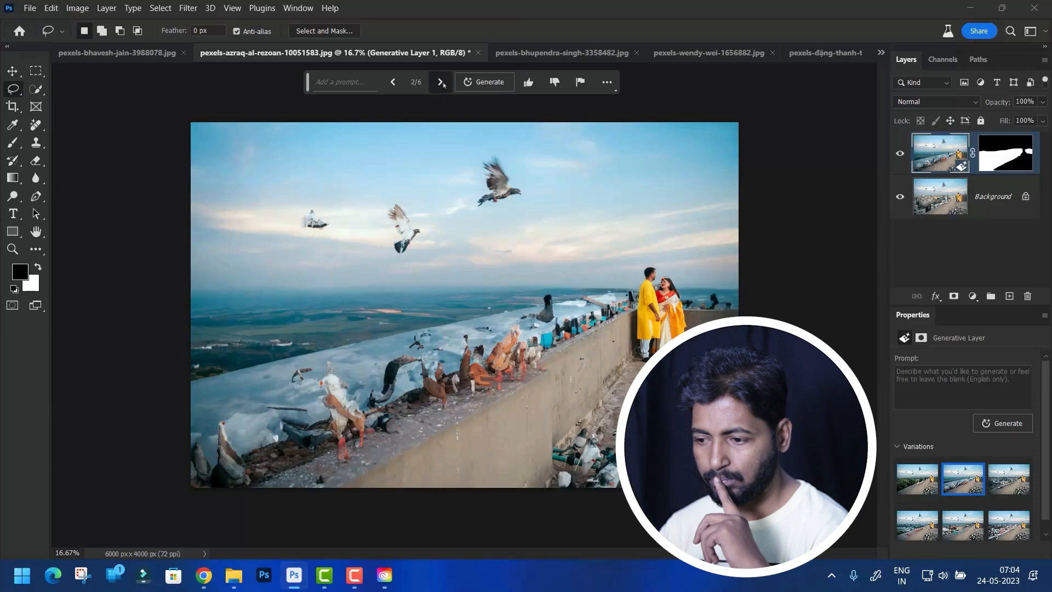
{"action": "left_click", "coordinate": [441, 83]}
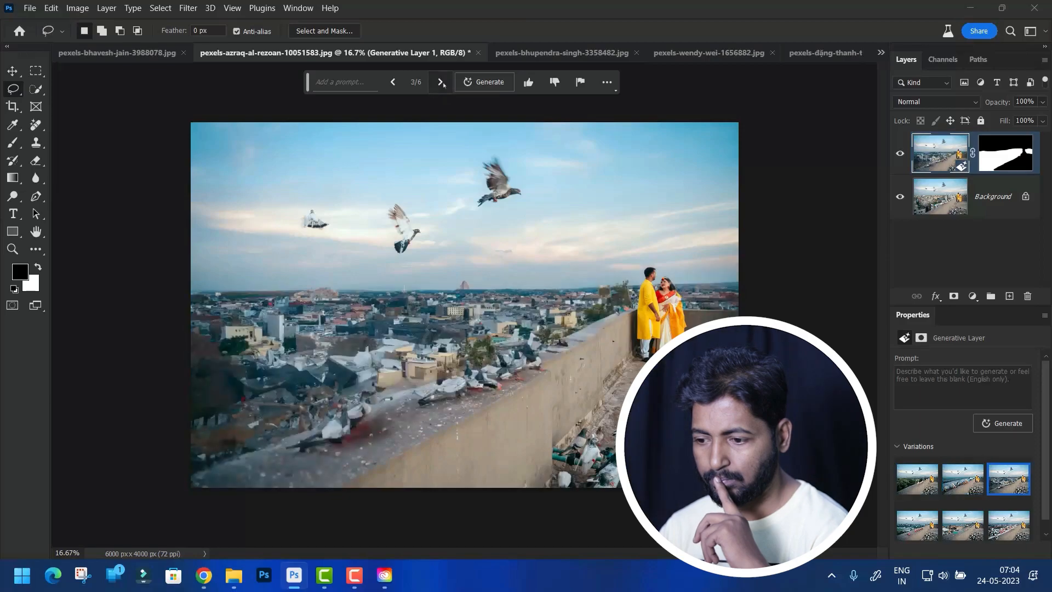
- Return to the first cityscape variation, then generate another set without a prompt and browse up to its third variation
{"action": "left_click", "coordinate": [393, 85]}
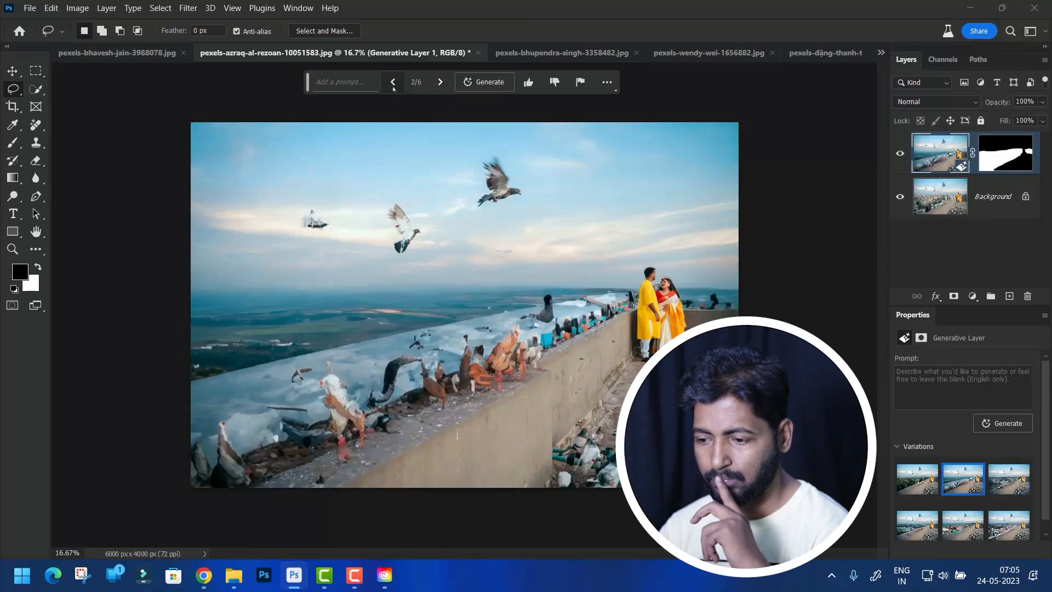
{"action": "left_click", "coordinate": [393, 84]}
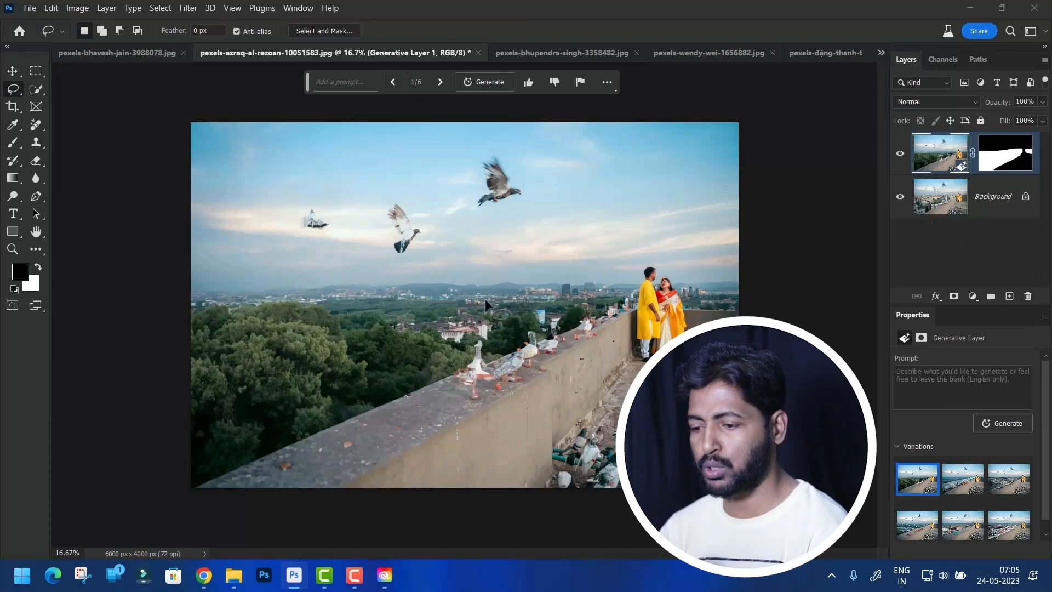
{"action": "left_click", "coordinate": [1019, 425]}
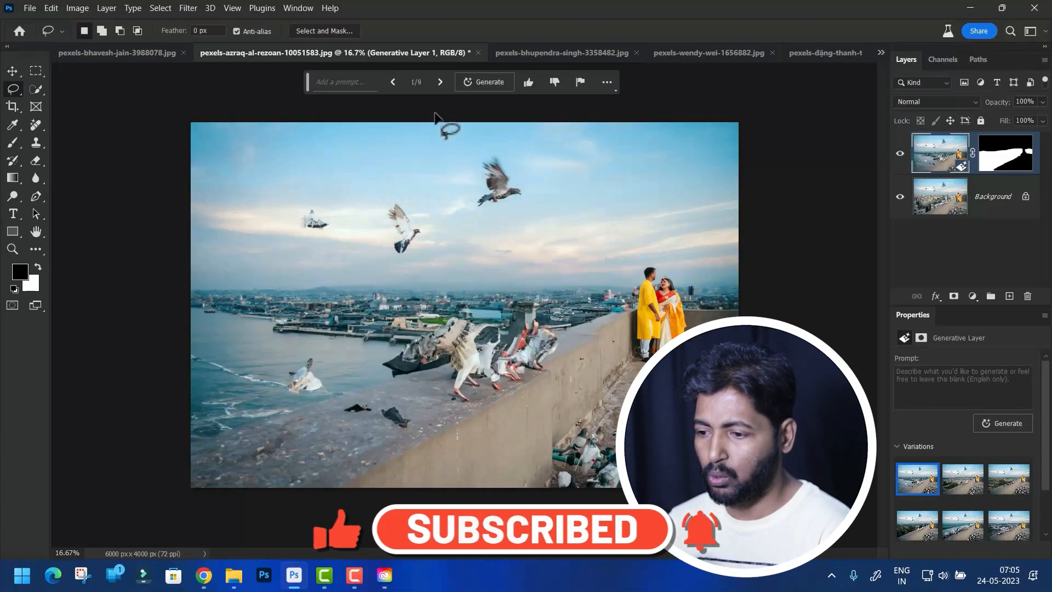
{"action": "left_click", "coordinate": [440, 82]}
{"action": "left_click", "coordinate": [440, 82]}
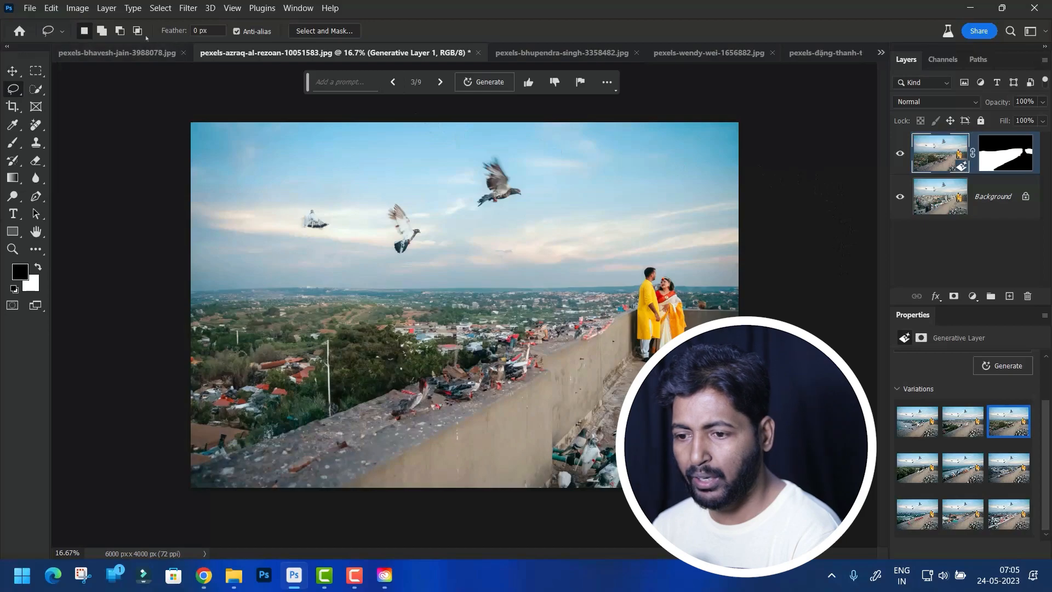
- Revert the rooftop photo, lasso the cityscape and wall birds on both sides of the couple, and generate a fill without a prompt
{"action": "left_click", "coordinate": [30, 8]}
{"action": "left_click", "coordinate": [45, 193]}
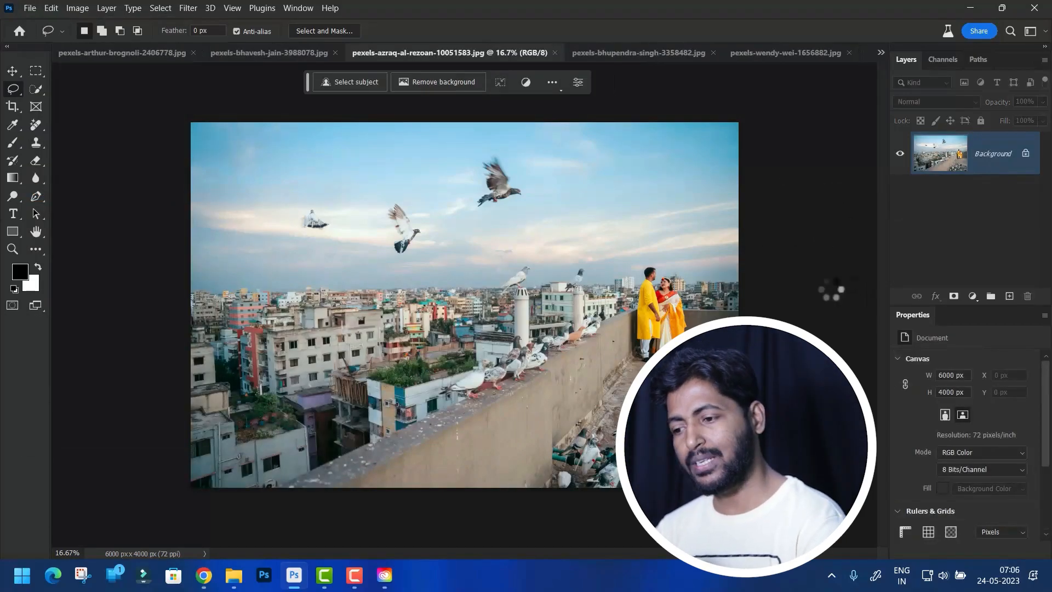
{"action": "mouse_move", "coordinate": [191, 292]}
{"action": "left_mouse_down"}
{"action": "mouse_move", "coordinate": [637, 290]}
{"action": "mouse_move", "coordinate": [529, 384]}
{"action": "mouse_move", "coordinate": [176, 295]}
{"action": "left_mouse_up"}
{"action": "left_click_drag", "start_coordinate": [177, 294], "coordinate": [191, 291]}
{"action": "mouse_move", "coordinate": [739, 275]}
{"action": "left_mouse_down"}
{"action": "mouse_move", "coordinate": [670, 283]}
{"action": "mouse_move", "coordinate": [763, 291]}
{"action": "left_mouse_up"}
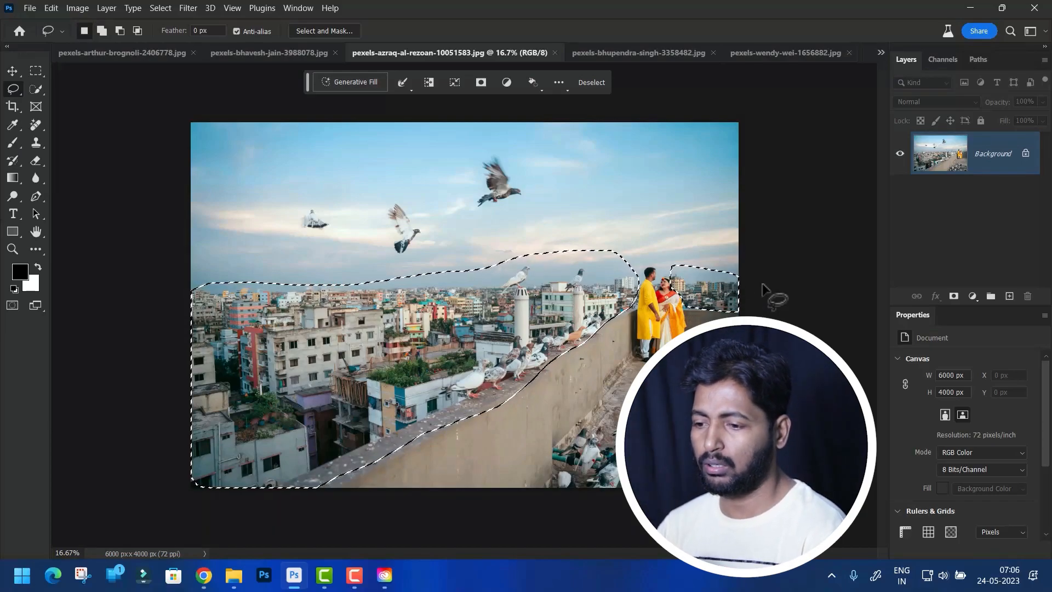
{"action": "left_click", "coordinate": [362, 86]}
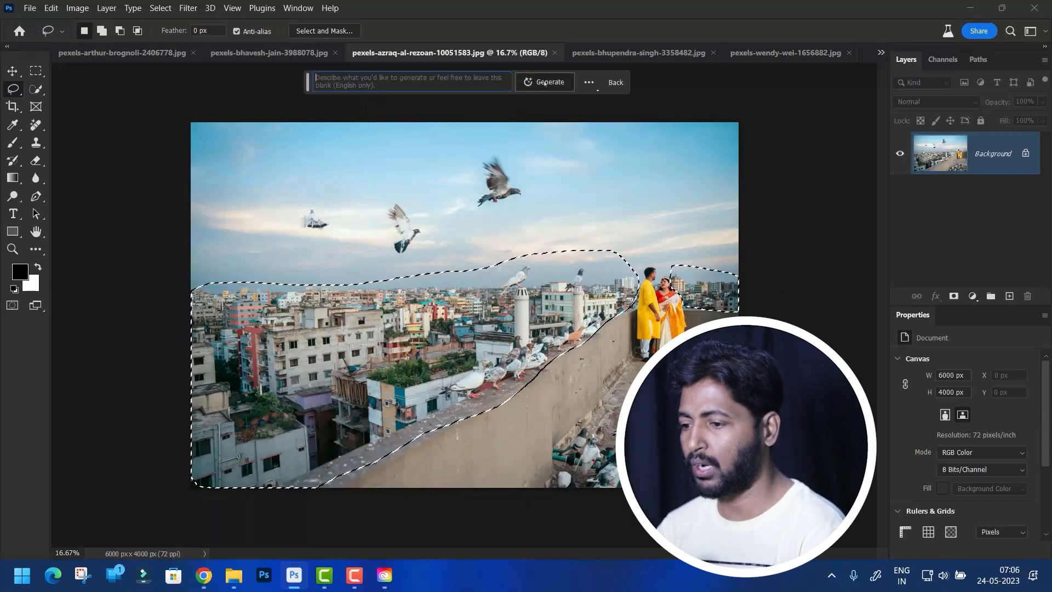
{"action": "key", "text": "Return"}
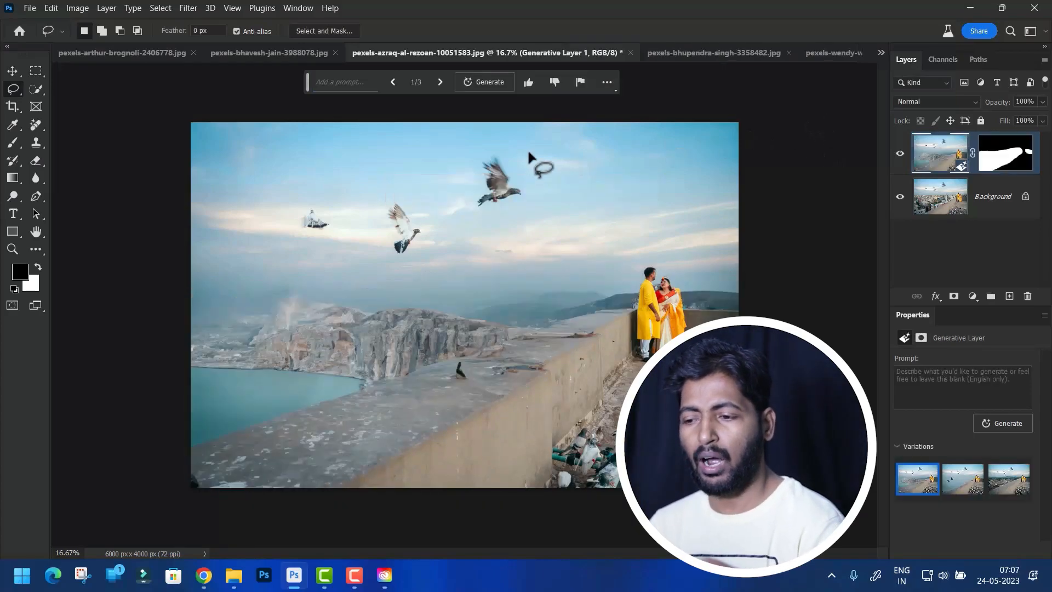
- Compare the three newly generated backgrounds, return to the first one and close the rooftop photo without saving
{"action": "left_click", "coordinate": [440, 82]}
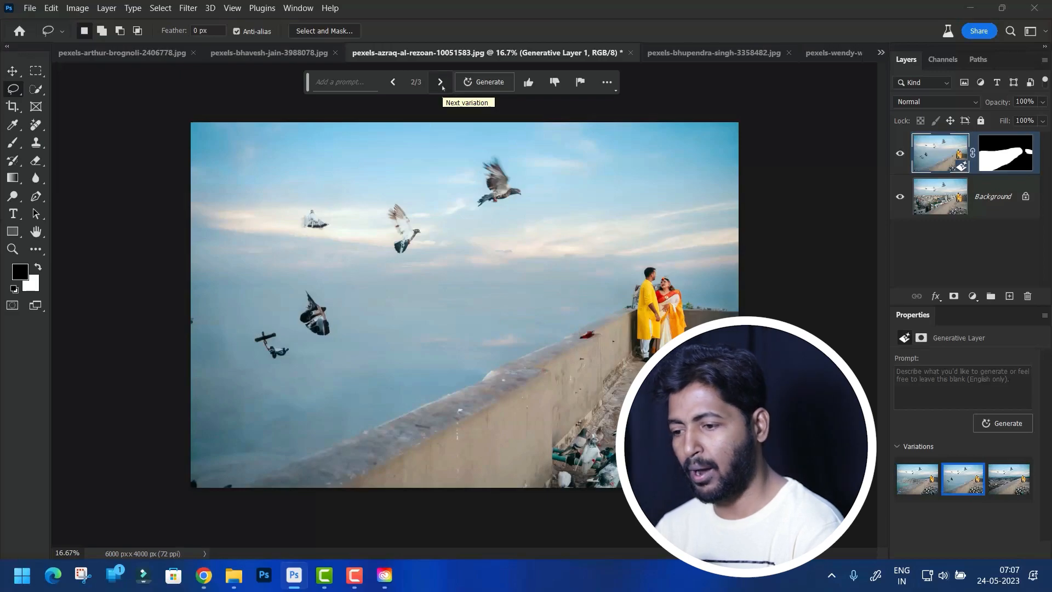
{"action": "left_click", "coordinate": [440, 83]}
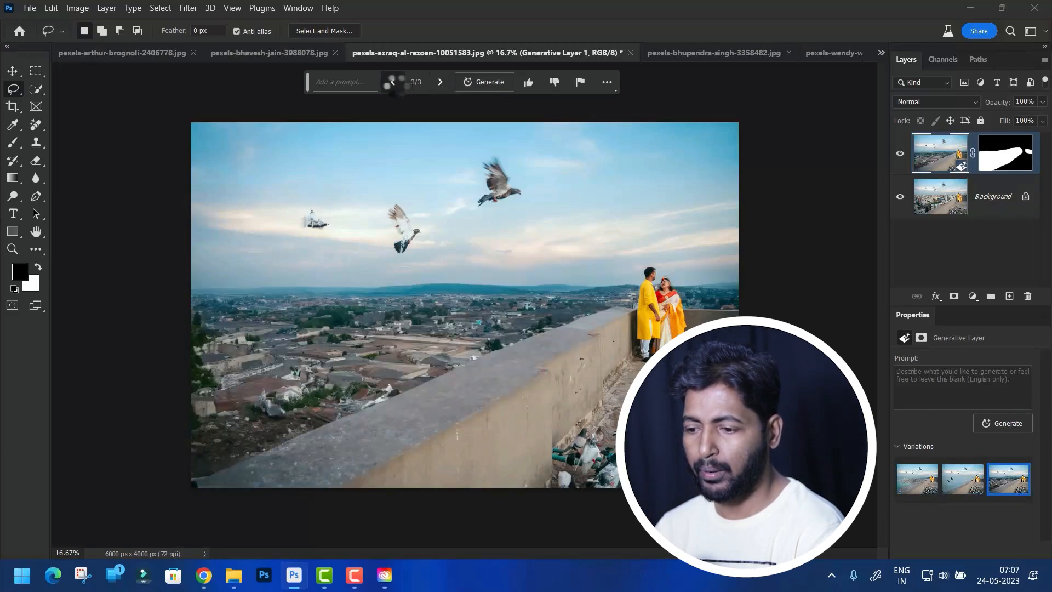
{"action": "left_click", "coordinate": [393, 82]}
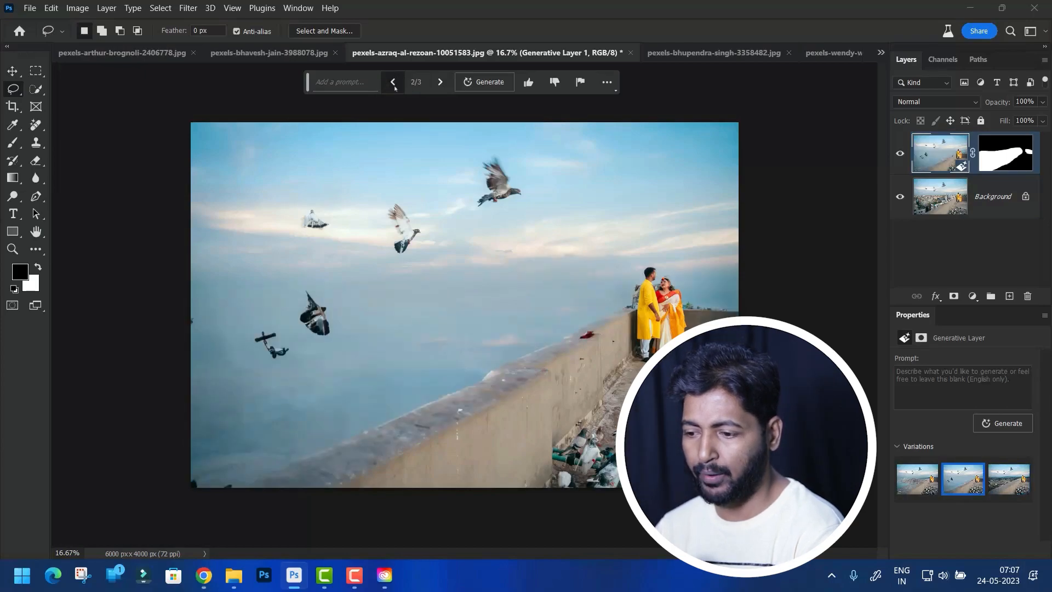
{"action": "left_click", "coordinate": [393, 82]}
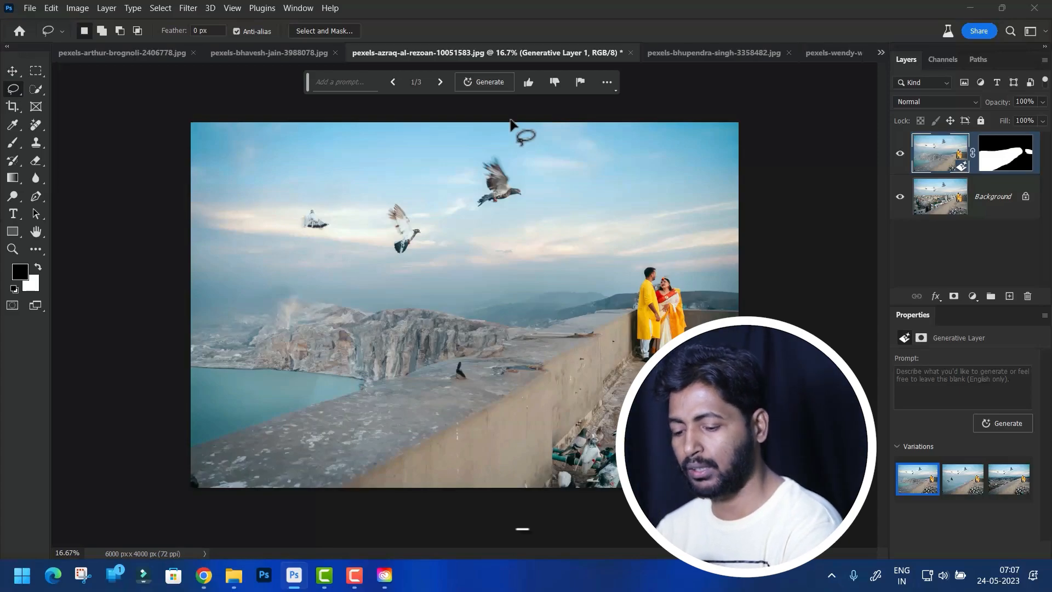
{"action": "key", "text": "ctrl+w"}
{"action": "left_click", "coordinate": [547, 224]}
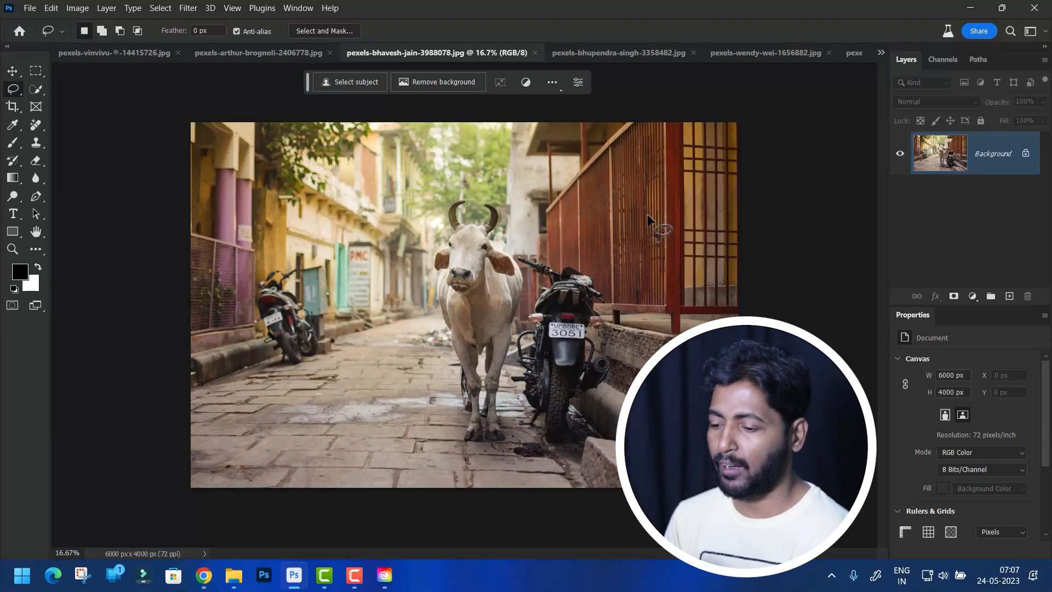
- Lasso the paved street around the cow's legs and generate a fill with the prompt "wet look"
{"action": "mouse_move", "coordinate": [190, 395]}
{"action": "left_mouse_down"}
{"action": "mouse_move", "coordinate": [280, 357]}
{"action": "mouse_move", "coordinate": [329, 352]}
{"action": "mouse_move", "coordinate": [373, 320]}
{"action": "mouse_move", "coordinate": [437, 310]}
{"action": "mouse_move", "coordinate": [463, 397]}
{"action": "mouse_move", "coordinate": [457, 439]}
{"action": "mouse_move", "coordinate": [506, 441]}
{"action": "mouse_move", "coordinate": [510, 378]}
{"action": "mouse_move", "coordinate": [603, 521]}
{"action": "mouse_move", "coordinate": [209, 534]}
{"action": "mouse_move", "coordinate": [170, 471]}
{"action": "mouse_move", "coordinate": [192, 393]}
{"action": "left_mouse_up"}
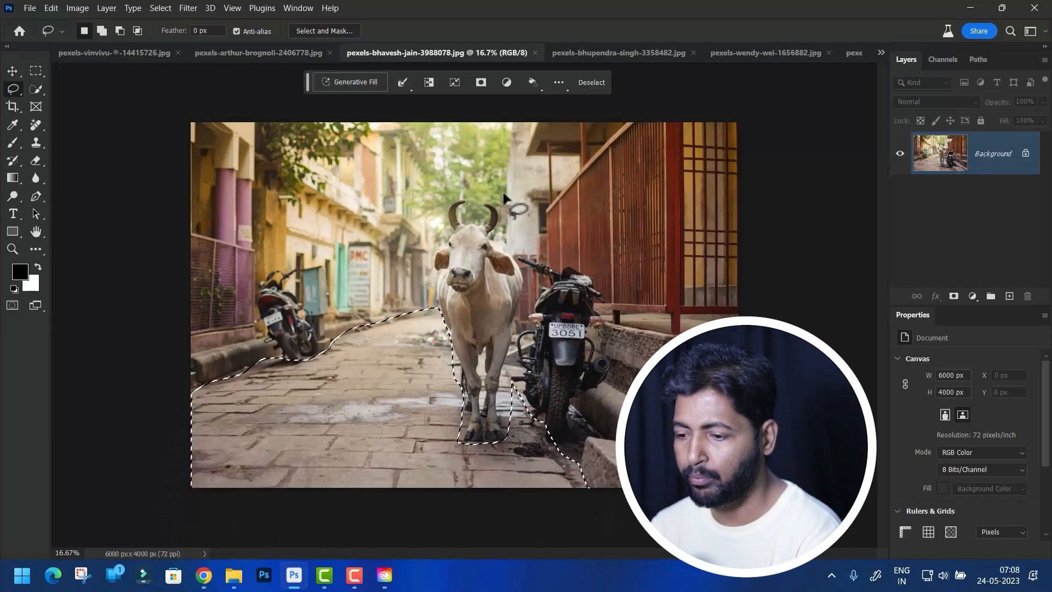
{"action": "left_click", "coordinate": [364, 84]}
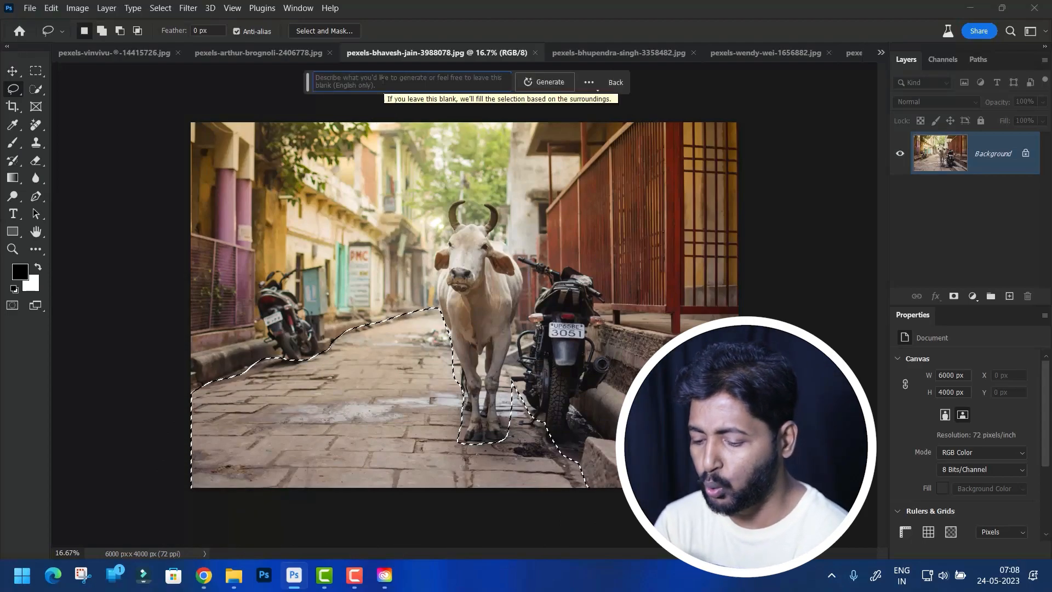
{"action": "type", "text": "wet "}
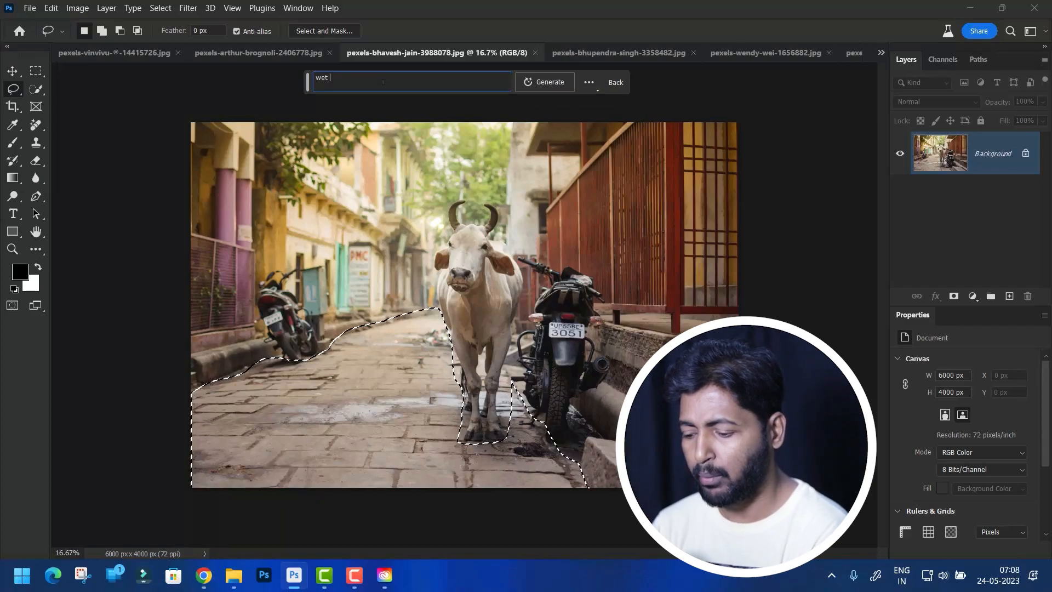
{"action": "type", "text": "look"}
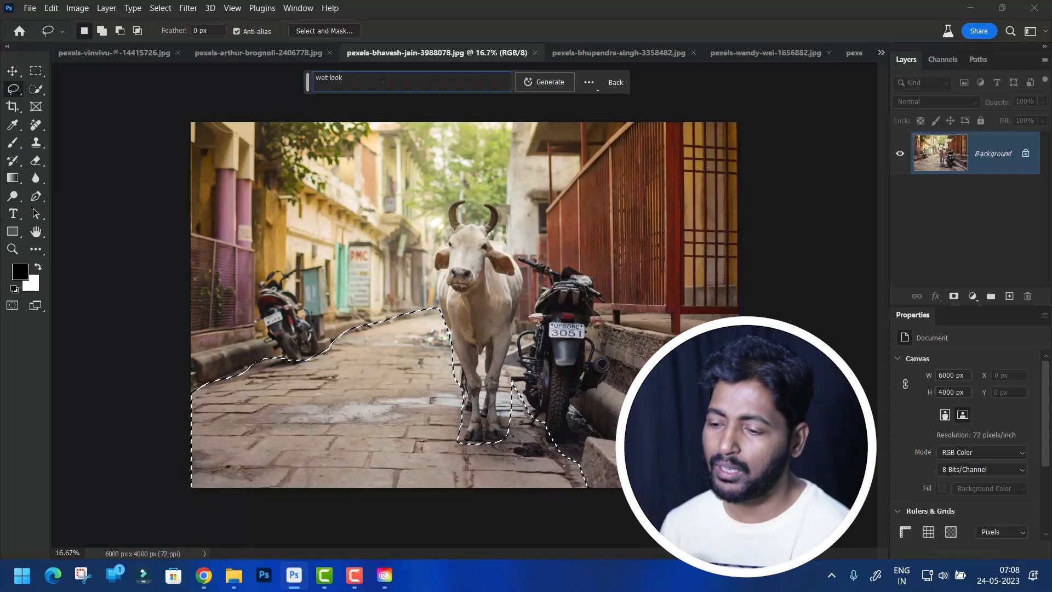
{"action": "left_click", "coordinate": [559, 85]}
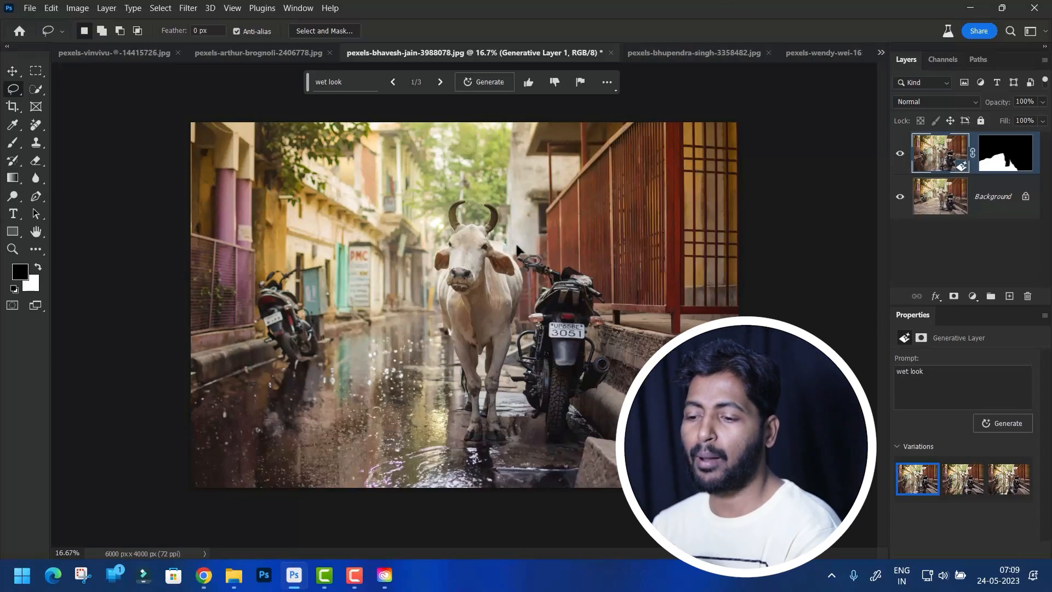
- Browse the wet street variations up to the third, go back to the second and close the cow photo without saving
{"action": "left_click", "coordinate": [440, 82]}
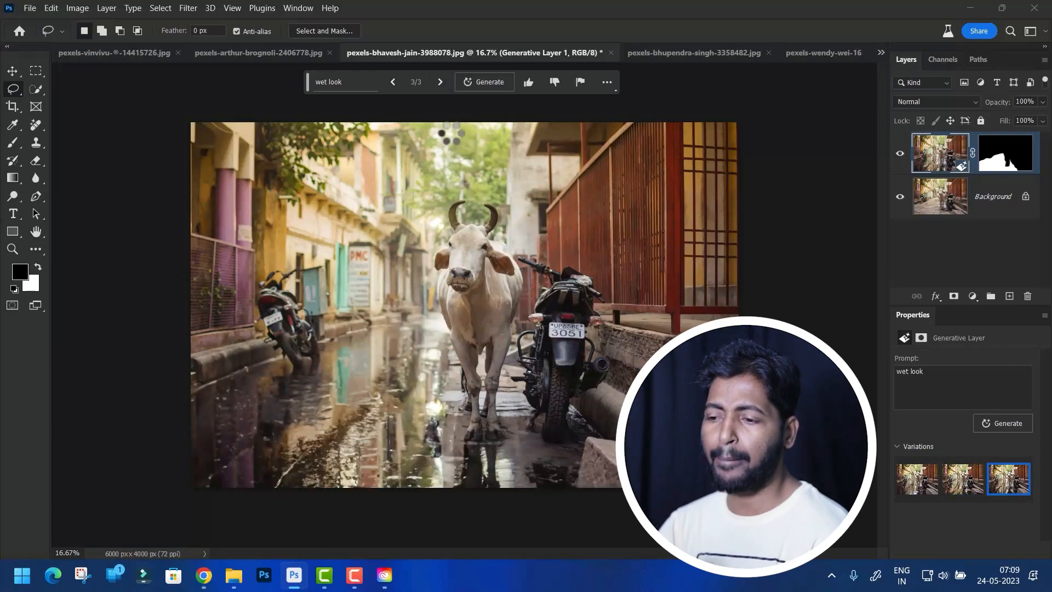
{"action": "left_click", "coordinate": [393, 82]}
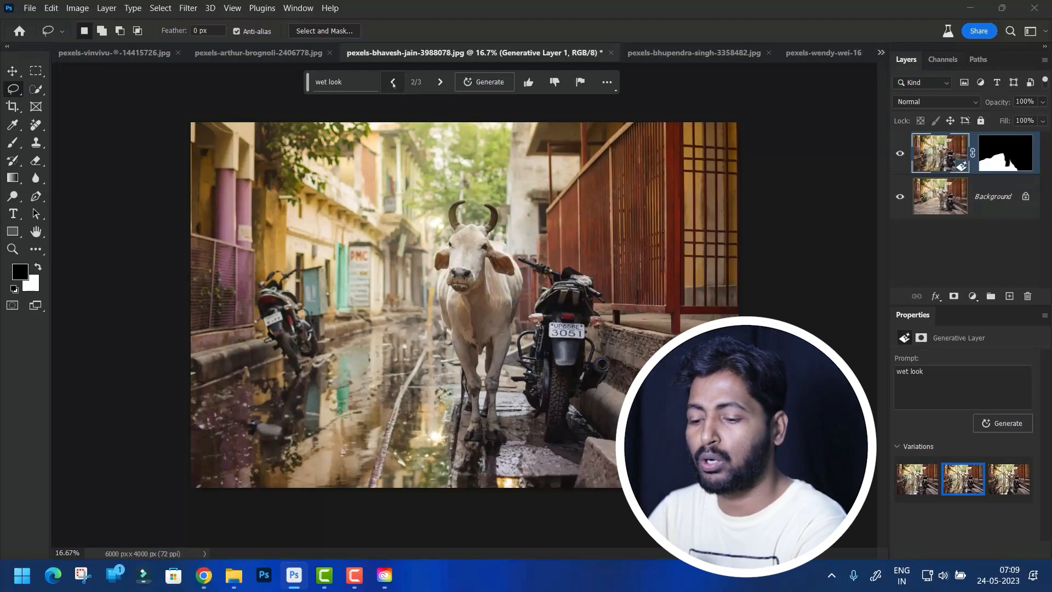
{"action": "key", "text": "ctrl+w"}
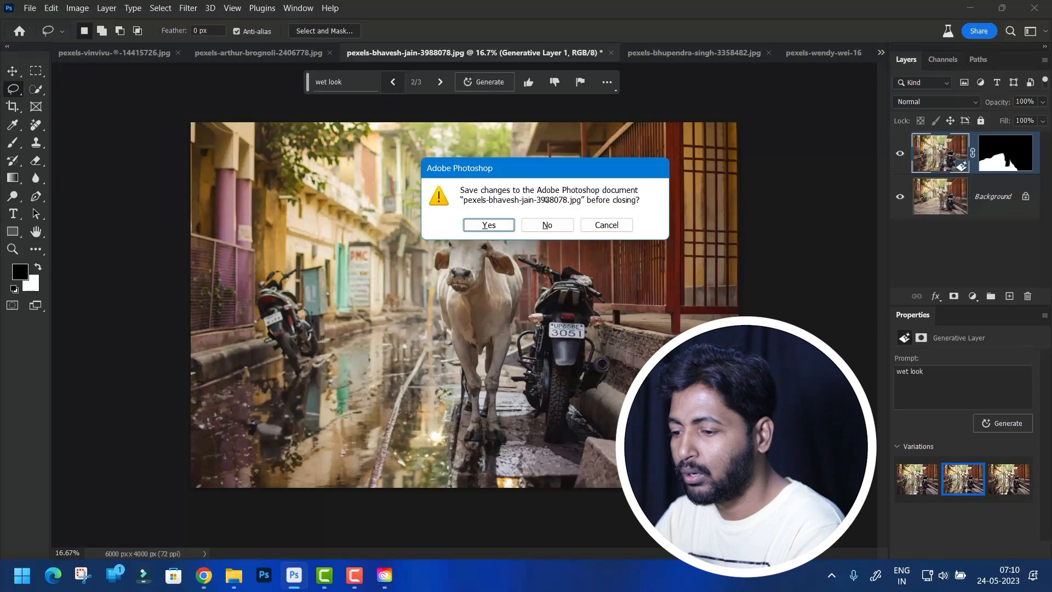
{"action": "left_click", "coordinate": [547, 226]}
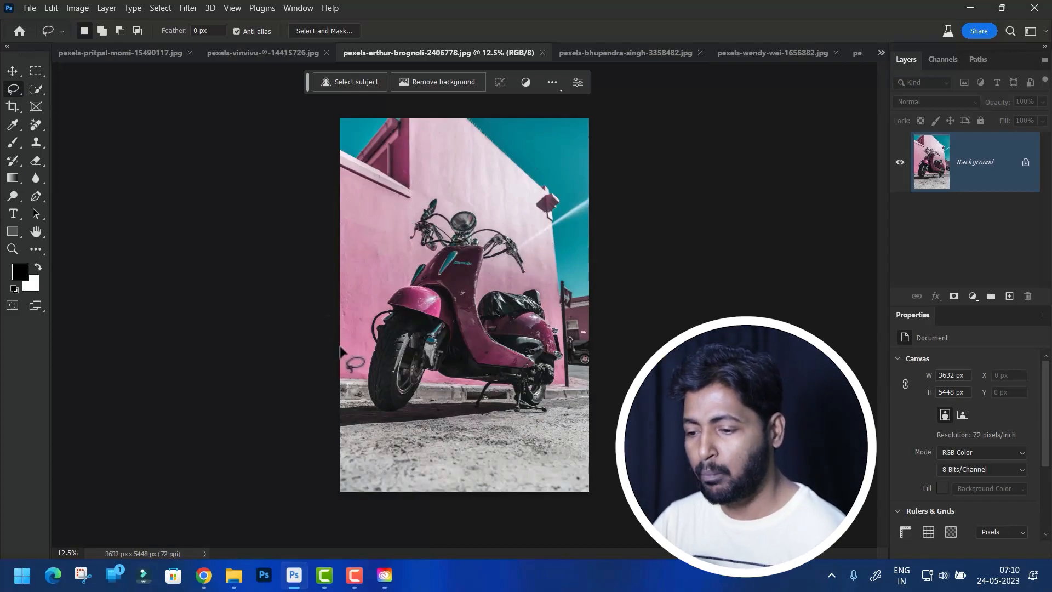
- Lasso the pink scooter together with its shadow on the ground and generate a fill with the prompt "Vintage car"
{"action": "mouse_move", "coordinate": [367, 433]}
{"action": "left_mouse_down"}
{"action": "mouse_move", "coordinate": [317, 429]}
{"action": "mouse_move", "coordinate": [309, 399]}
{"action": "mouse_move", "coordinate": [349, 343]}
{"action": "mouse_move", "coordinate": [368, 293]}
{"action": "left_mouse_up"}
{"action": "mouse_move", "coordinate": [398, 229]}
{"action": "left_mouse_down"}
{"action": "mouse_move", "coordinate": [414, 205]}
{"action": "mouse_move", "coordinate": [459, 180]}
{"action": "mouse_move", "coordinate": [505, 209]}
{"action": "mouse_move", "coordinate": [537, 280]}
{"action": "left_mouse_up"}
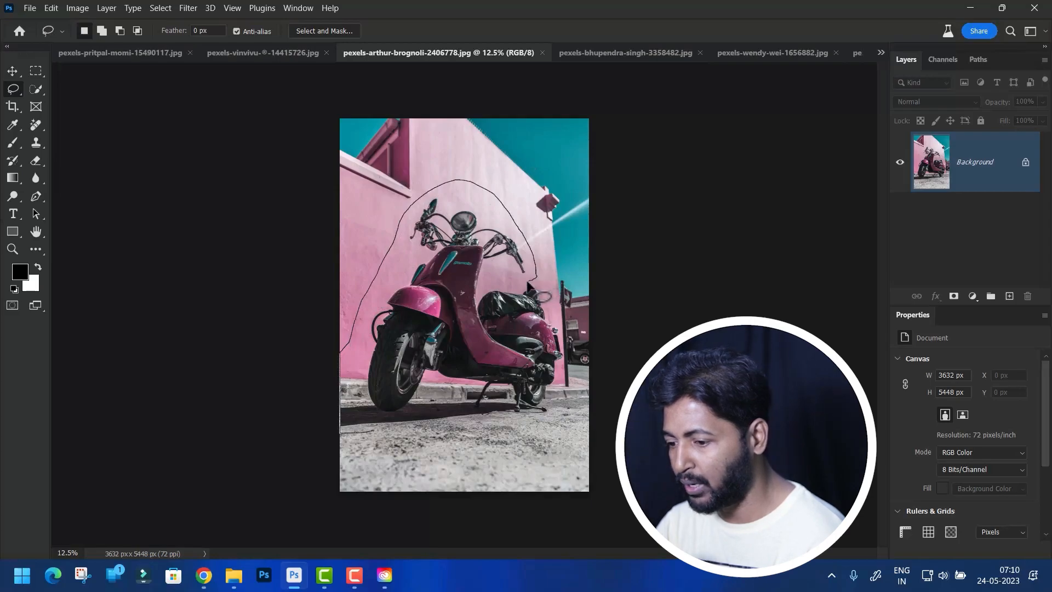
{"action": "mouse_move", "coordinate": [570, 390]}
{"action": "left_mouse_down"}
{"action": "mouse_move", "coordinate": [541, 441]}
{"action": "mouse_move", "coordinate": [362, 439]}
{"action": "mouse_move", "coordinate": [378, 437]}
{"action": "left_mouse_up"}
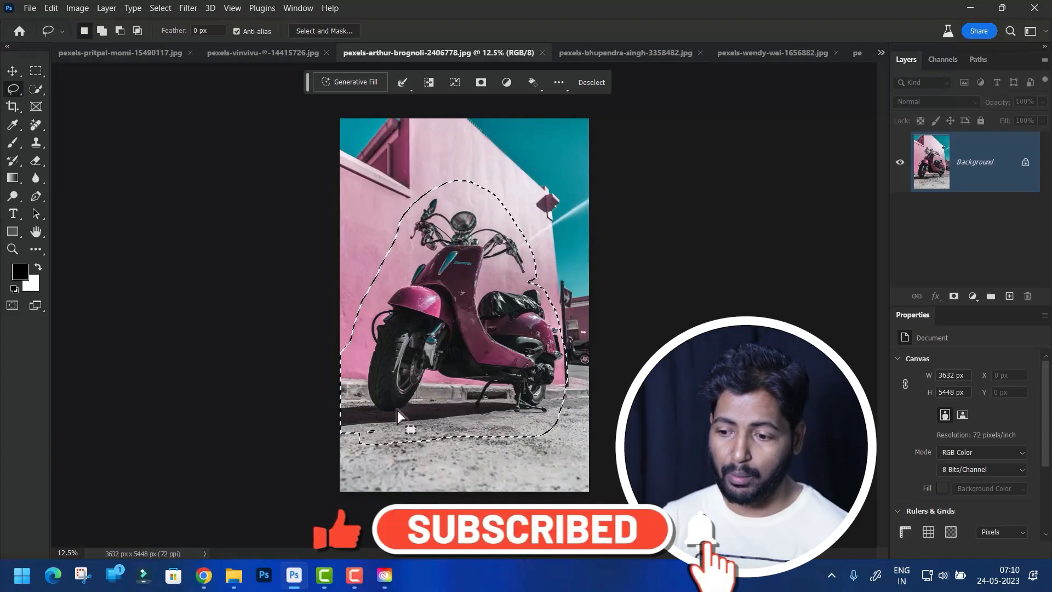
{"action": "key", "text": "alt"}
{"action": "mouse_move", "coordinate": [374, 420]}
{"action": "left_mouse_down"}
{"action": "mouse_move", "coordinate": [378, 439]}
{"action": "mouse_move", "coordinate": [373, 423]}
{"action": "left_mouse_up"}
{"action": "left_click", "coordinate": [374, 82]}
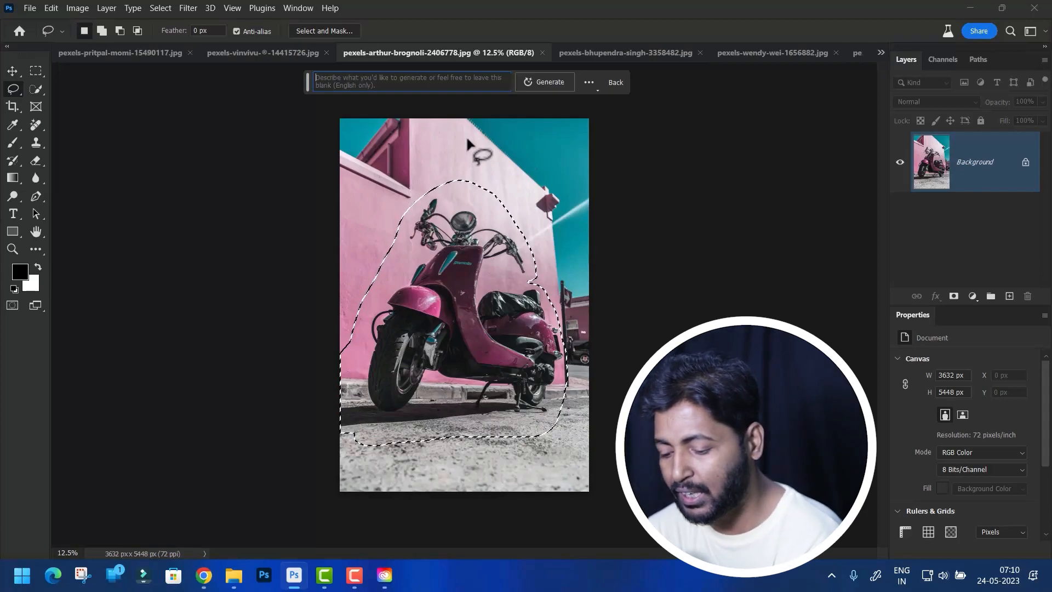
{"action": "type", "text": "Vintage car"}
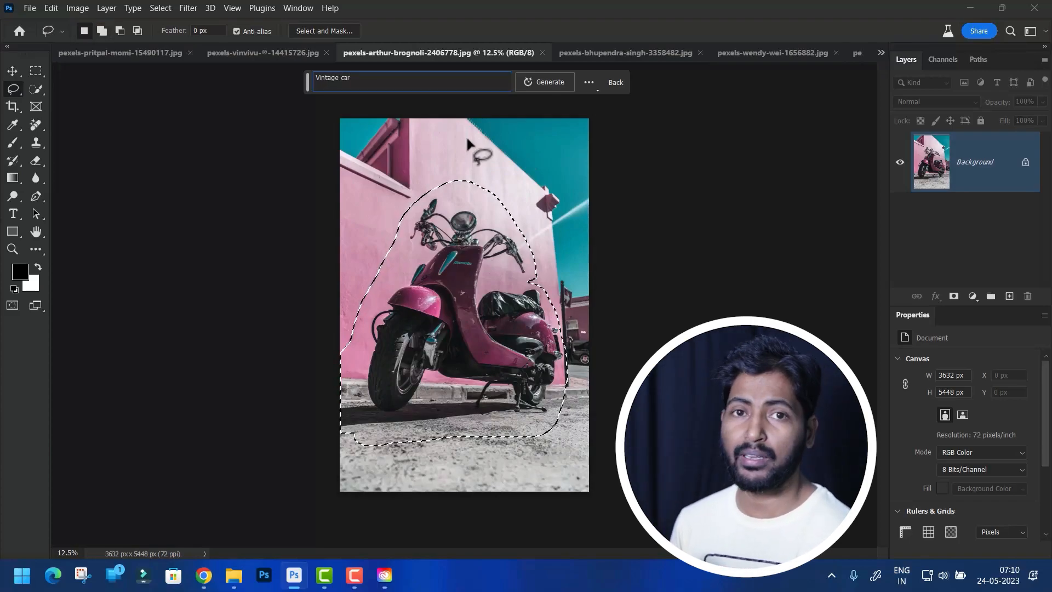
{"action": "left_click", "coordinate": [545, 82]}
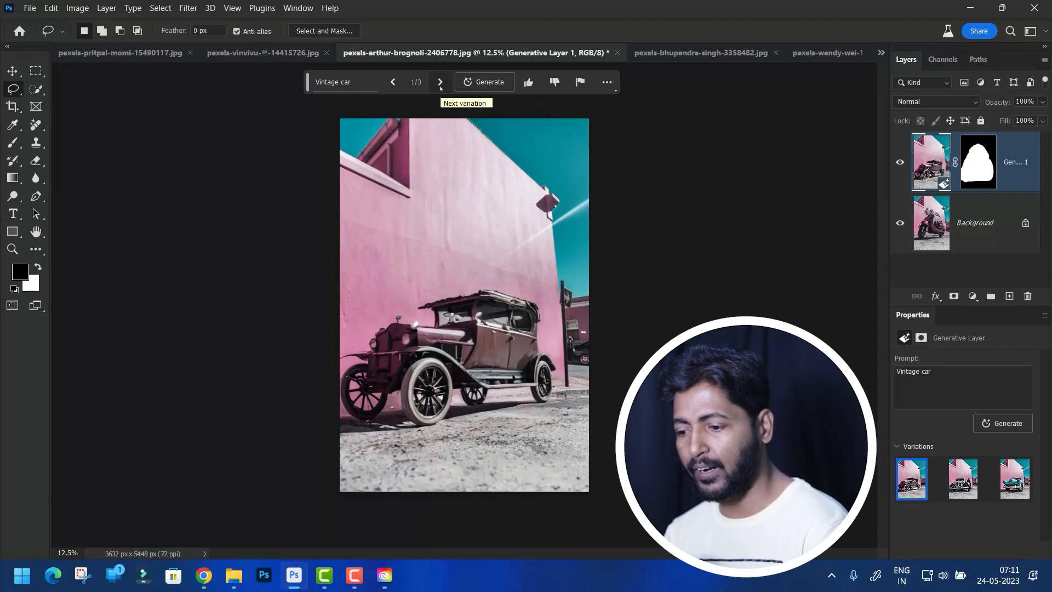
- Browse the vintage car variations up to the third one and close the photo without saving
{"action": "left_click", "coordinate": [440, 87]}
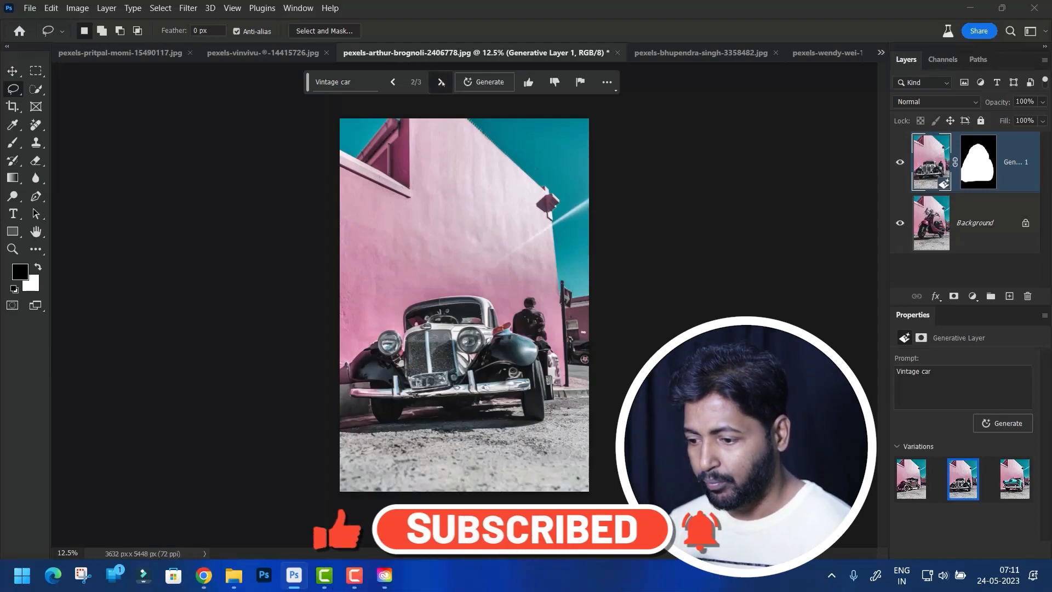
{"action": "left_click", "coordinate": [442, 83]}
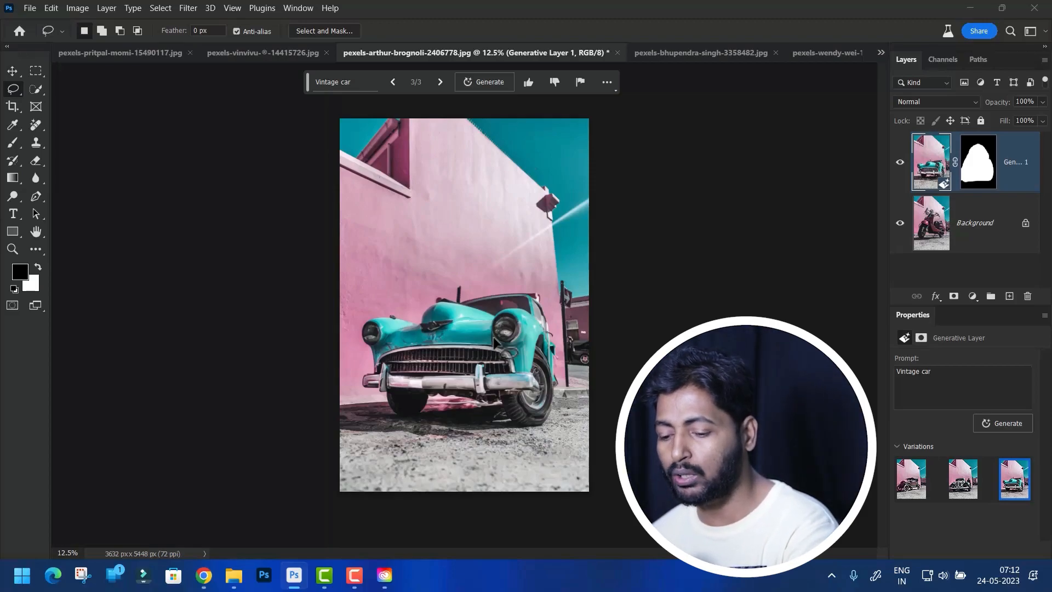
{"action": "key", "text": "ctrl+w"}
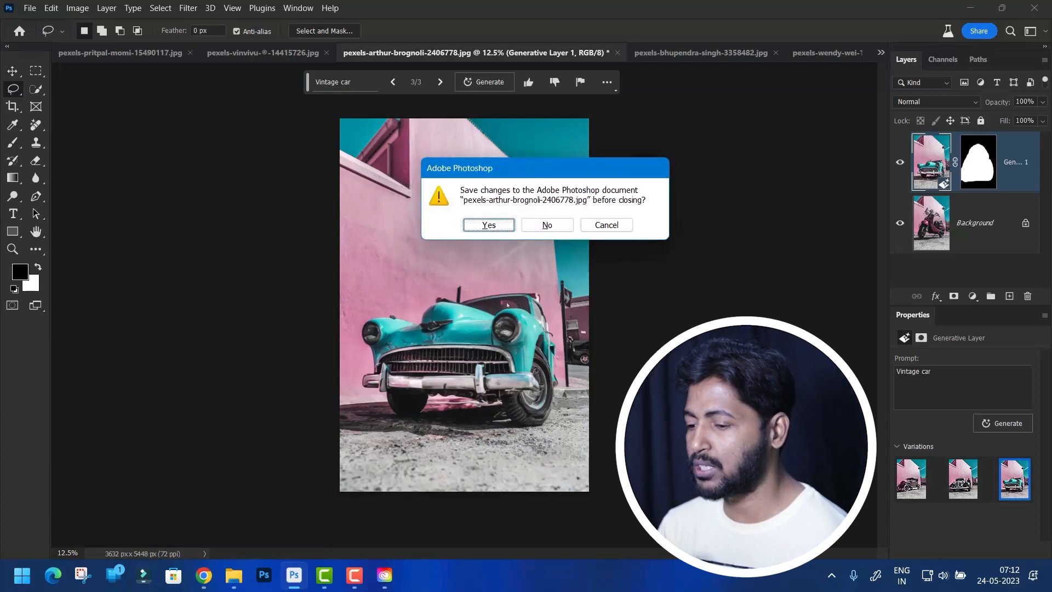
{"action": "left_click", "coordinate": [563, 230]}
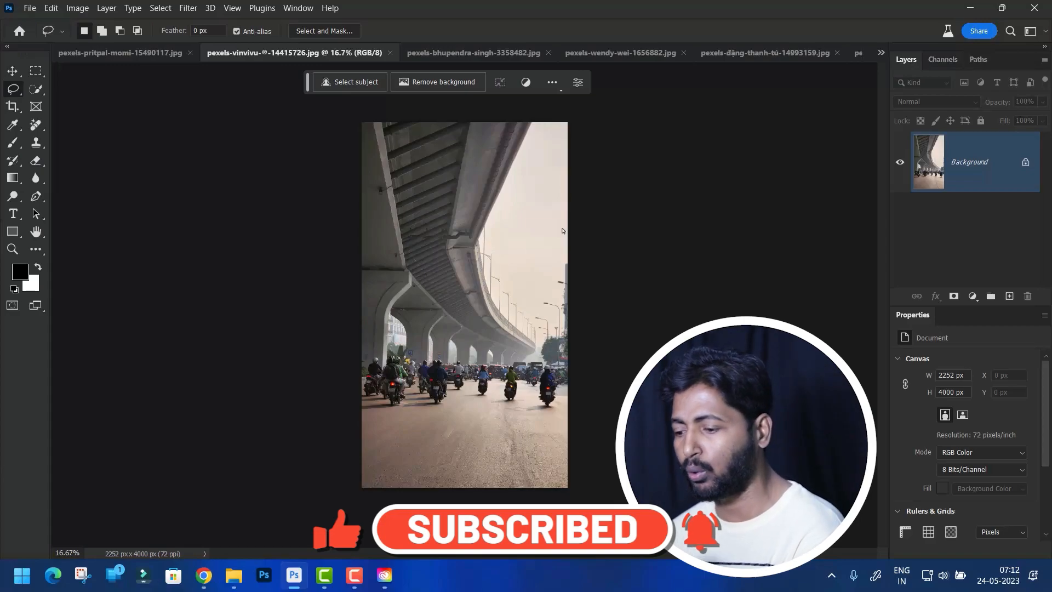
- Lasso the band of motorcyclists and traffic across the road under the flyover and generate a fill without a prompt
{"action": "mouse_move", "coordinate": [571, 360]}
{"action": "left_mouse_down"}
{"action": "mouse_move", "coordinate": [364, 346]}
{"action": "mouse_move", "coordinate": [346, 381]}
{"action": "mouse_move", "coordinate": [363, 406]}
{"action": "mouse_move", "coordinate": [554, 423]}
{"action": "mouse_move", "coordinate": [569, 419]}
{"action": "mouse_move", "coordinate": [573, 360]}
{"action": "left_mouse_up"}
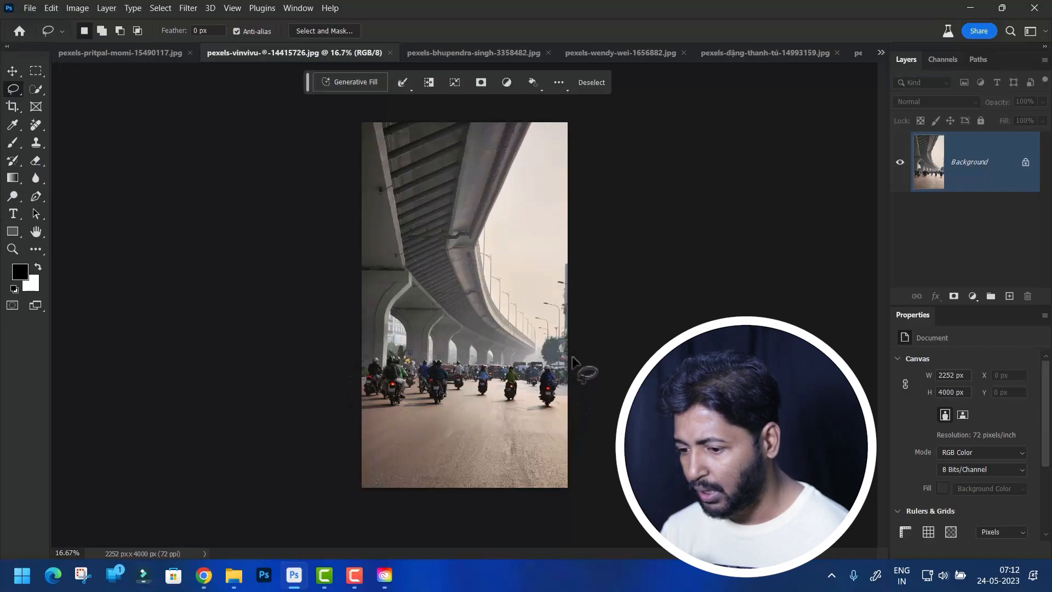
{"action": "left_click", "coordinate": [350, 82]}
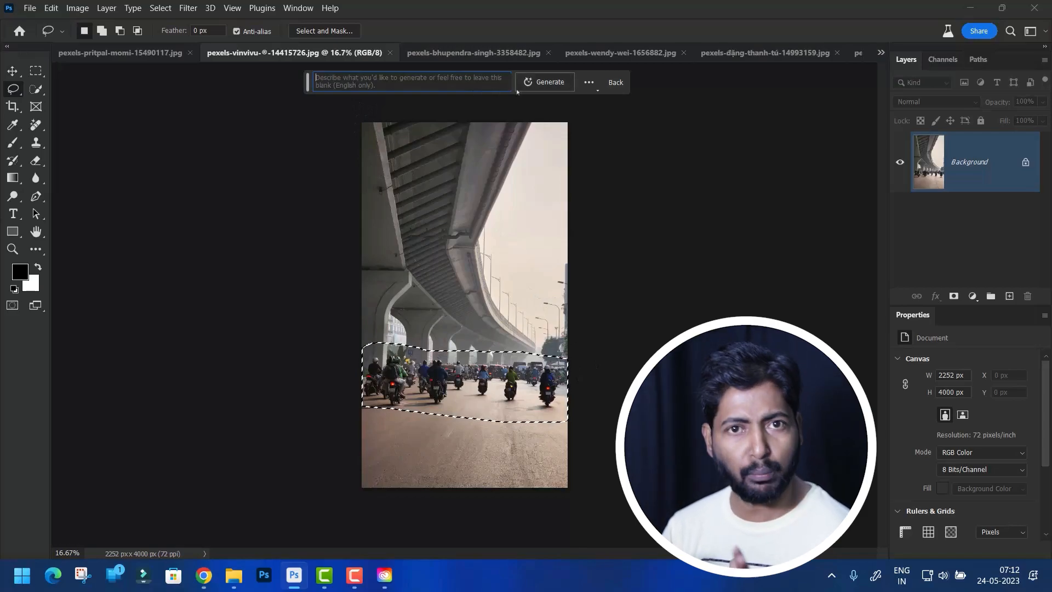
{"action": "left_click", "coordinate": [540, 83]}
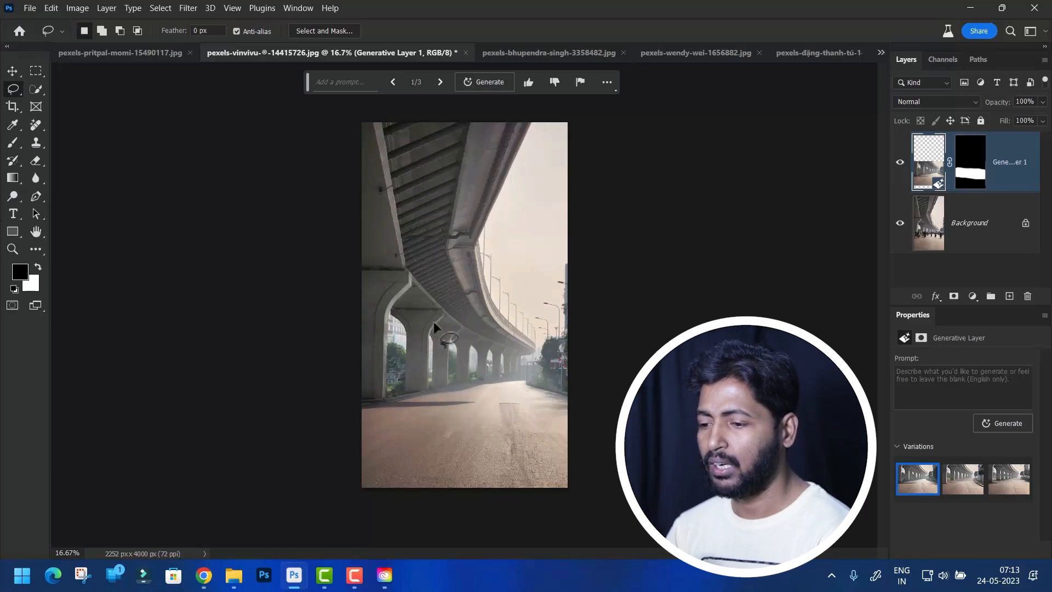
- Browse the generated variations of the emptied road under the flyover
{"action": "left_click", "coordinate": [440, 83]}
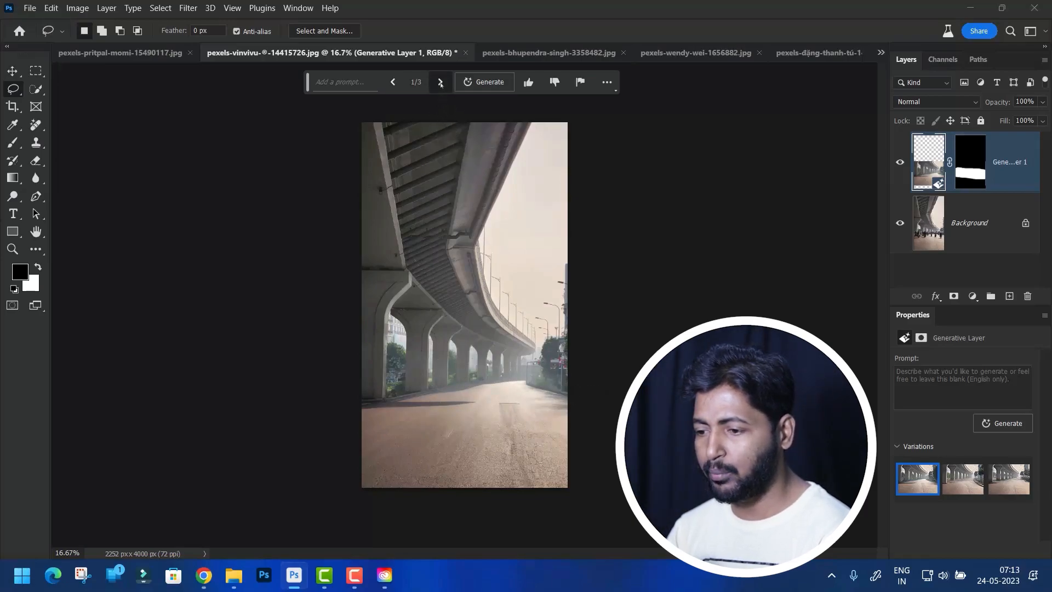
{"action": "left_click", "coordinate": [440, 82]}
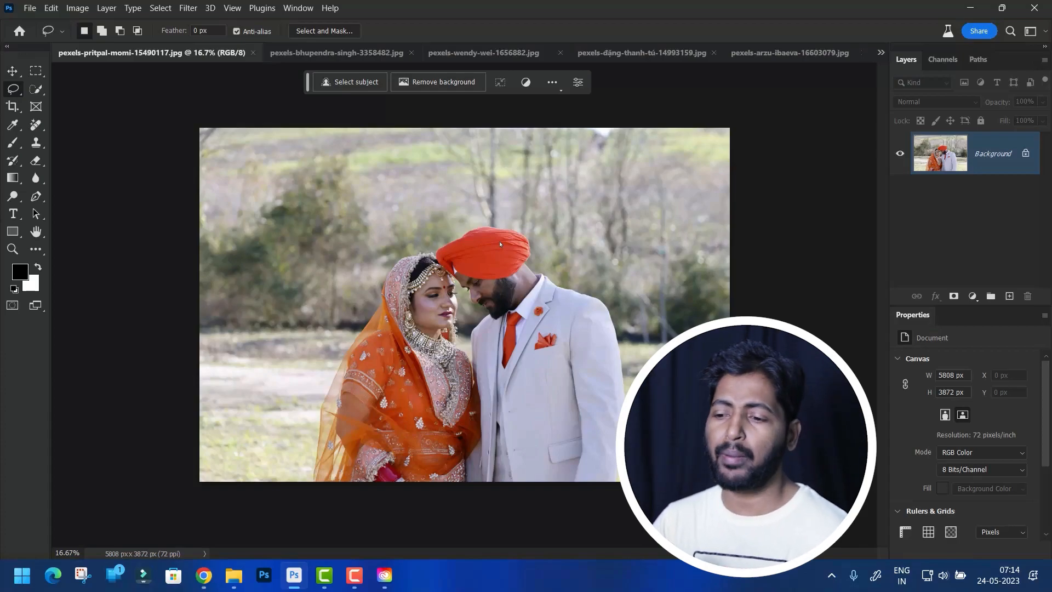
- Select the wedding couple as the subject, invert the selection to the background and generate a fill without a prompt
{"action": "left_click", "coordinate": [357, 85]}
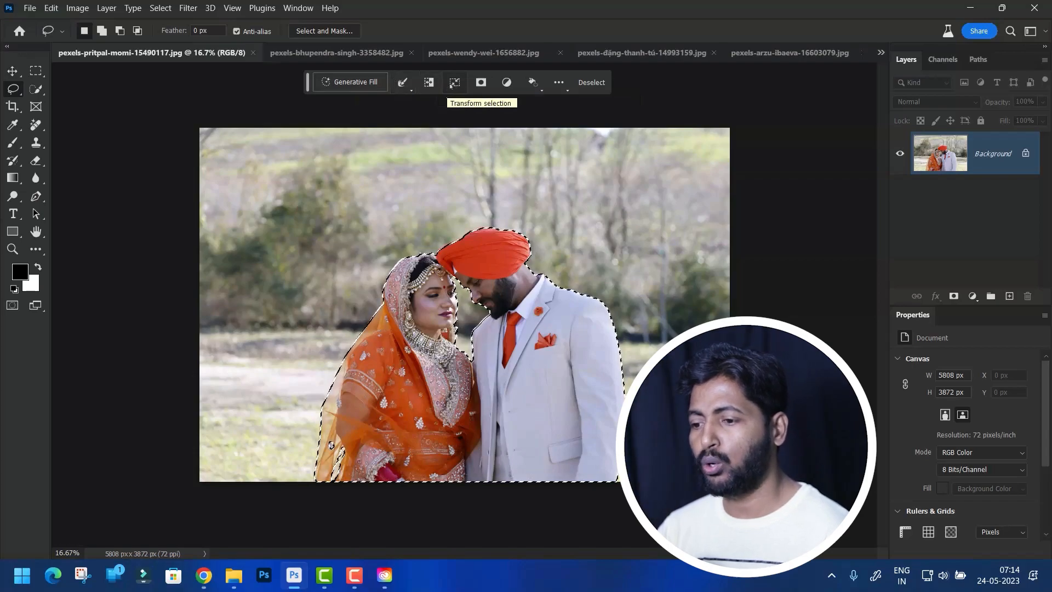
{"action": "left_click", "coordinate": [429, 82]}
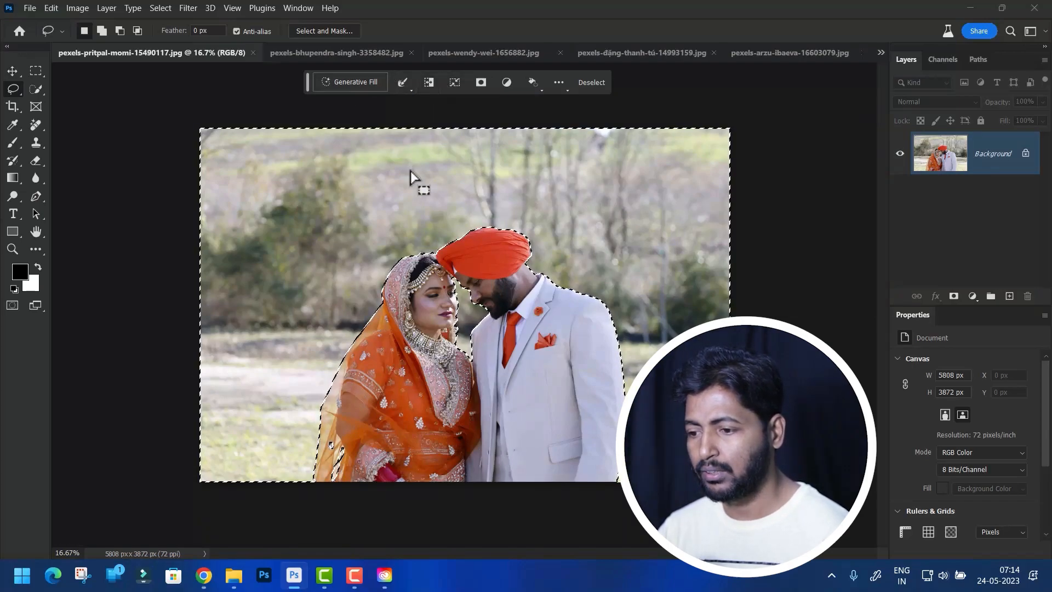
{"action": "left_click", "coordinate": [354, 85]}
{"action": "left_click", "coordinate": [541, 81]}
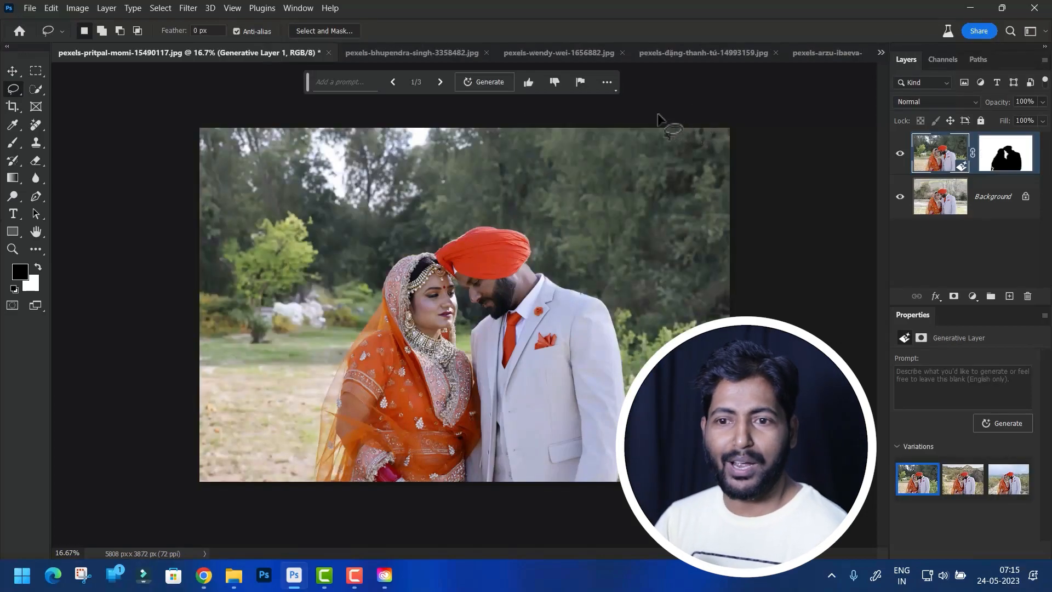
- Browse the wedding background variations up to the third, go back to the second and close the photo
{"action": "left_click", "coordinate": [440, 87]}
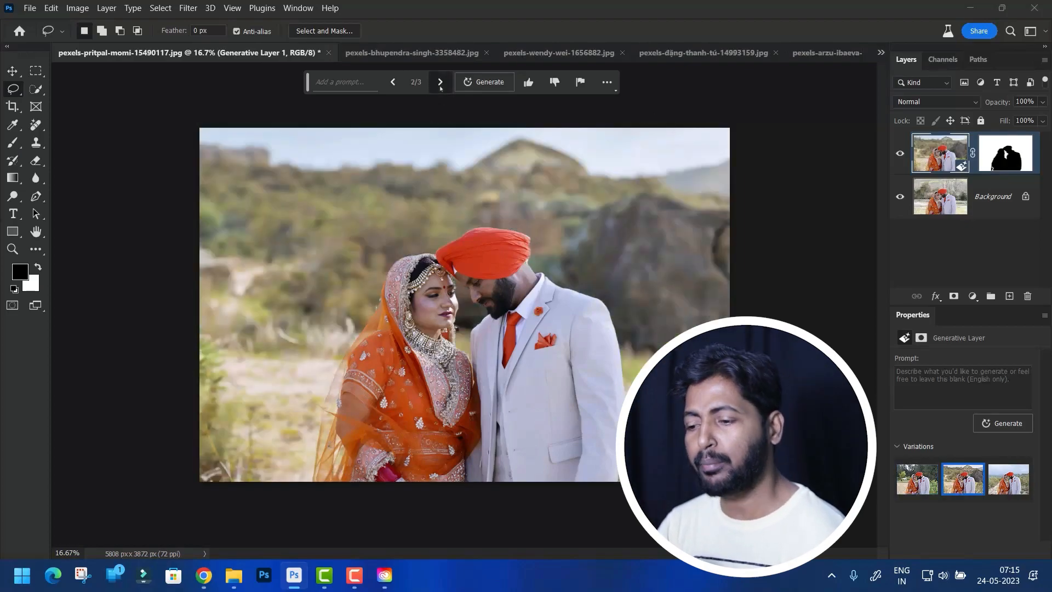
{"action": "left_click", "coordinate": [440, 87]}
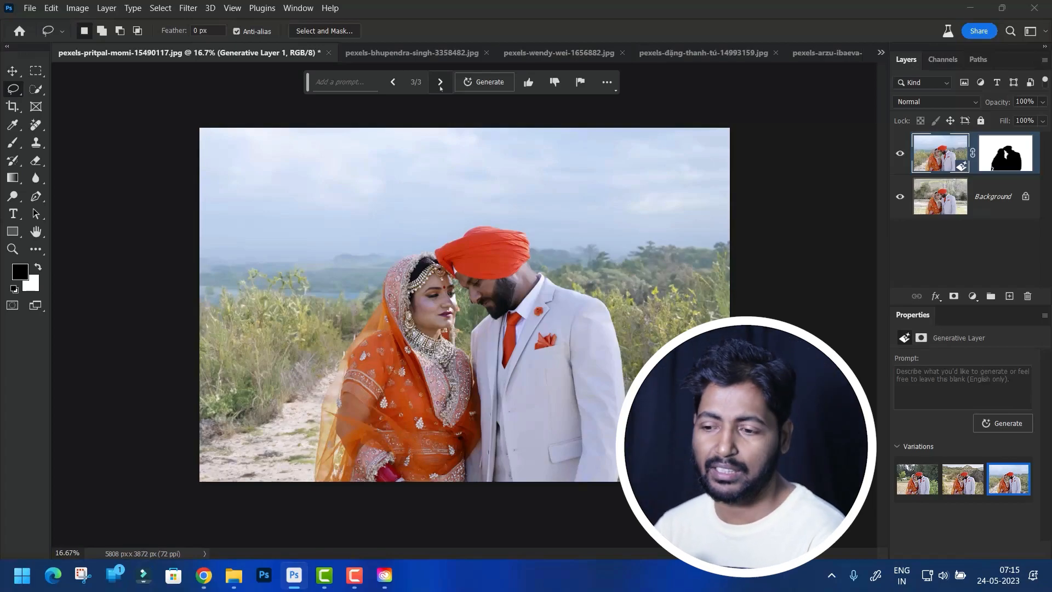
{"action": "left_click", "coordinate": [394, 82]}
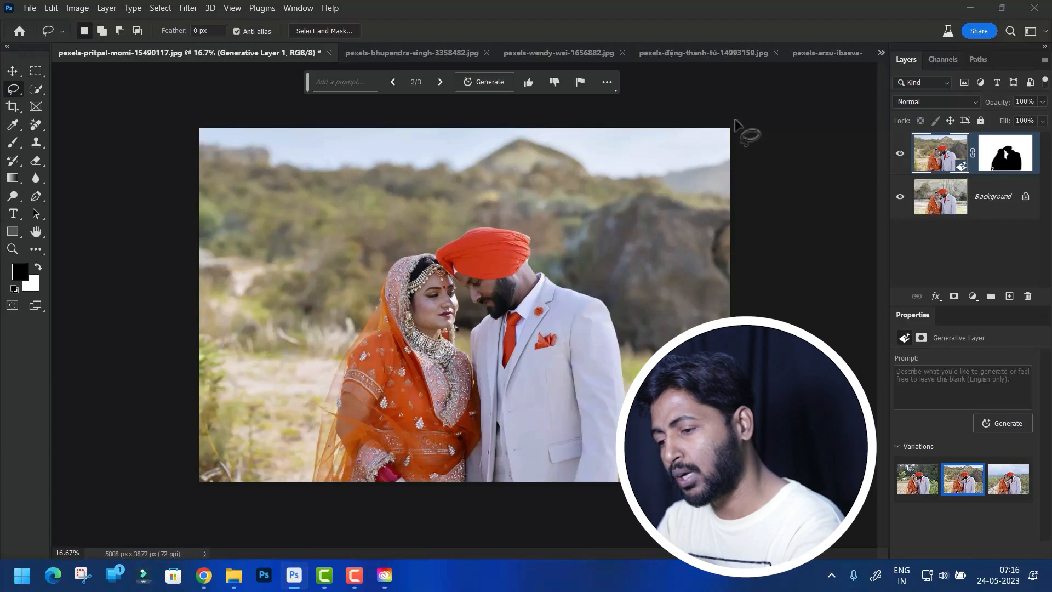
{"action": "key", "text": "ctrl+w"}
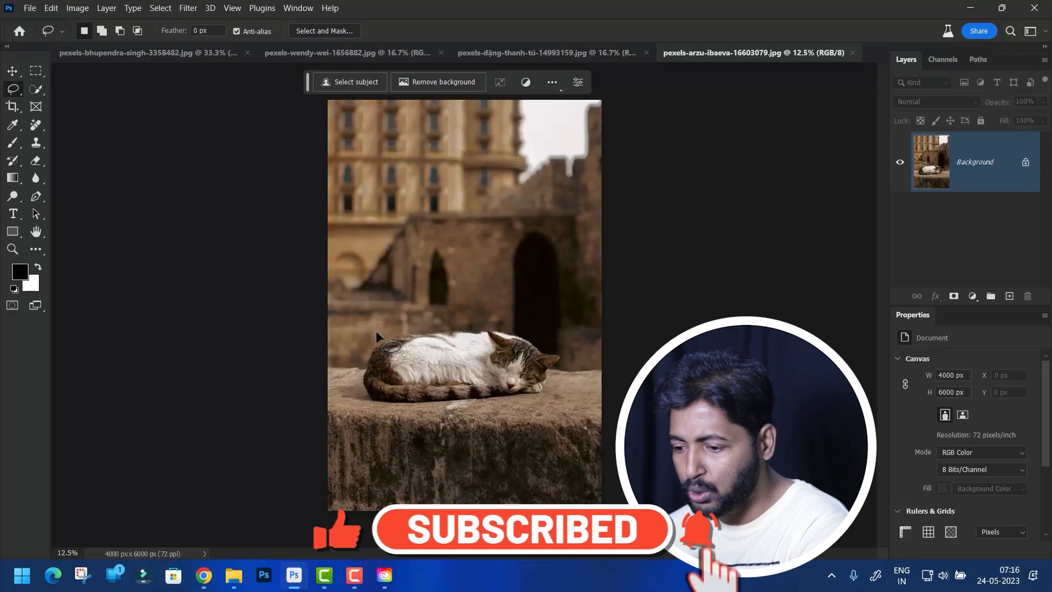
- Select the outline of the sleeping cat on the stone ledge and generate a fill with the prompt "cute puppy"
{"action": "mouse_move", "coordinate": [376, 337]}
{"action": "left_mouse_down"}
{"action": "mouse_move", "coordinate": [336, 391]}
{"action": "mouse_move", "coordinate": [406, 414]}
{"action": "mouse_move", "coordinate": [527, 410]}
{"action": "mouse_move", "coordinate": [560, 394]}
{"action": "mouse_move", "coordinate": [574, 360]}
{"action": "mouse_move", "coordinate": [555, 326]}
{"action": "mouse_move", "coordinate": [500, 307]}
{"action": "mouse_move", "coordinate": [434, 306]}
{"action": "mouse_move", "coordinate": [373, 333]}
{"action": "left_mouse_up"}
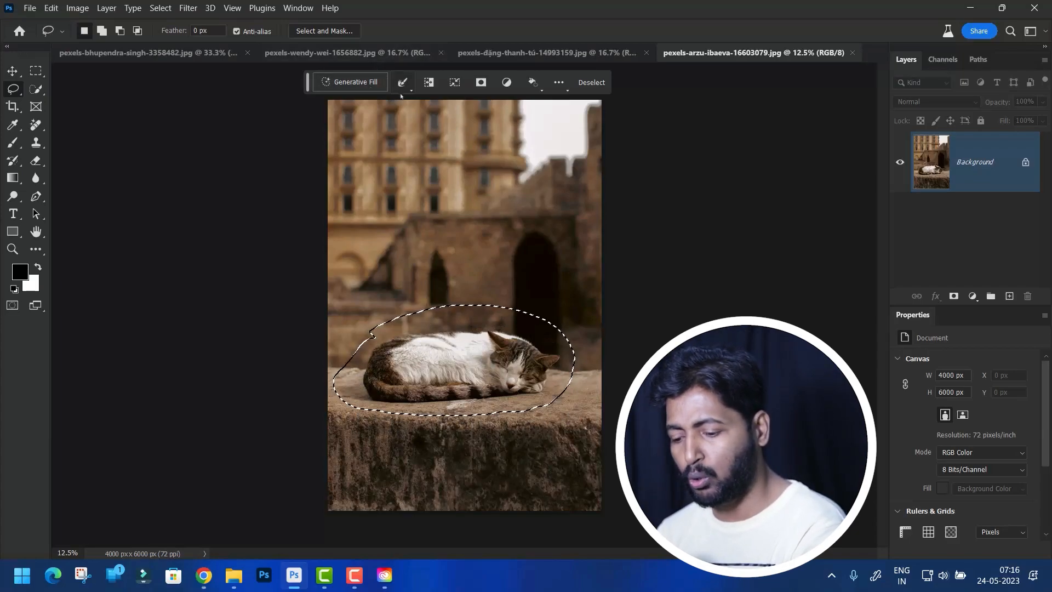
{"action": "key", "text": "ctrl+d"}
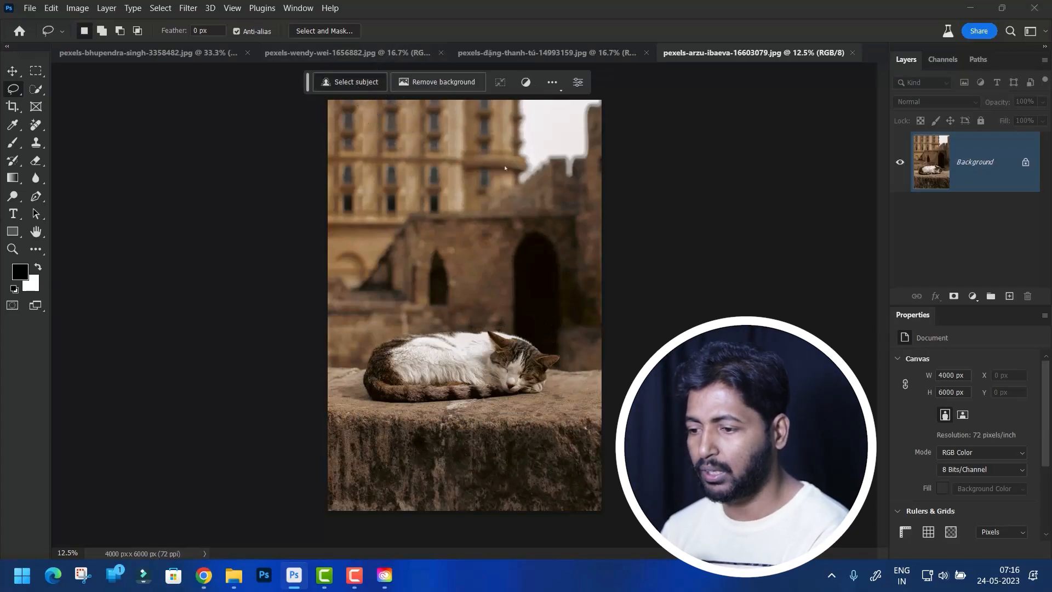
{"action": "key", "text": "ctrl+z"}
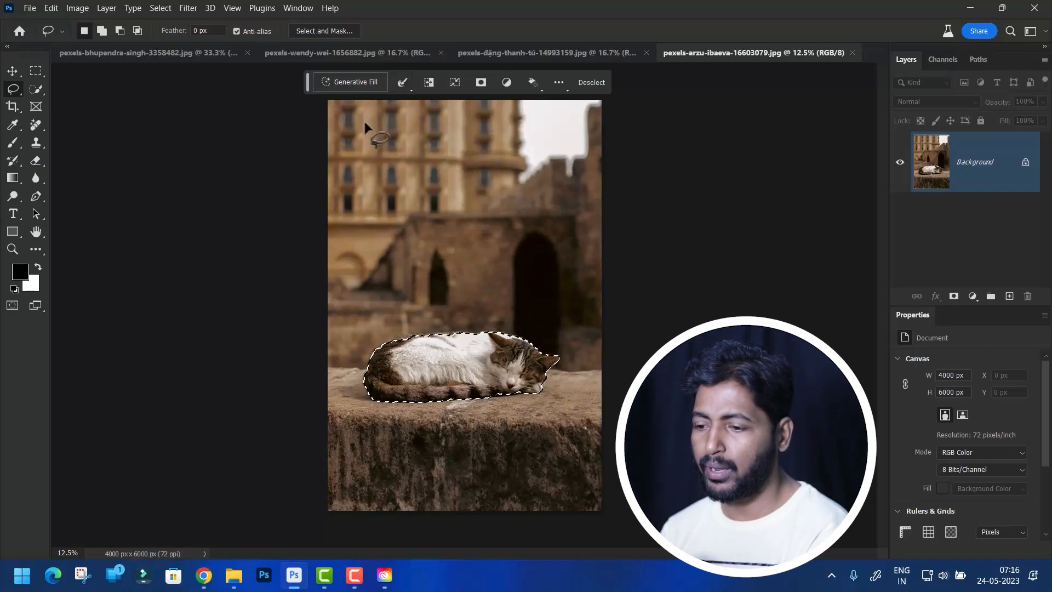
{"action": "left_click", "coordinate": [359, 83]}
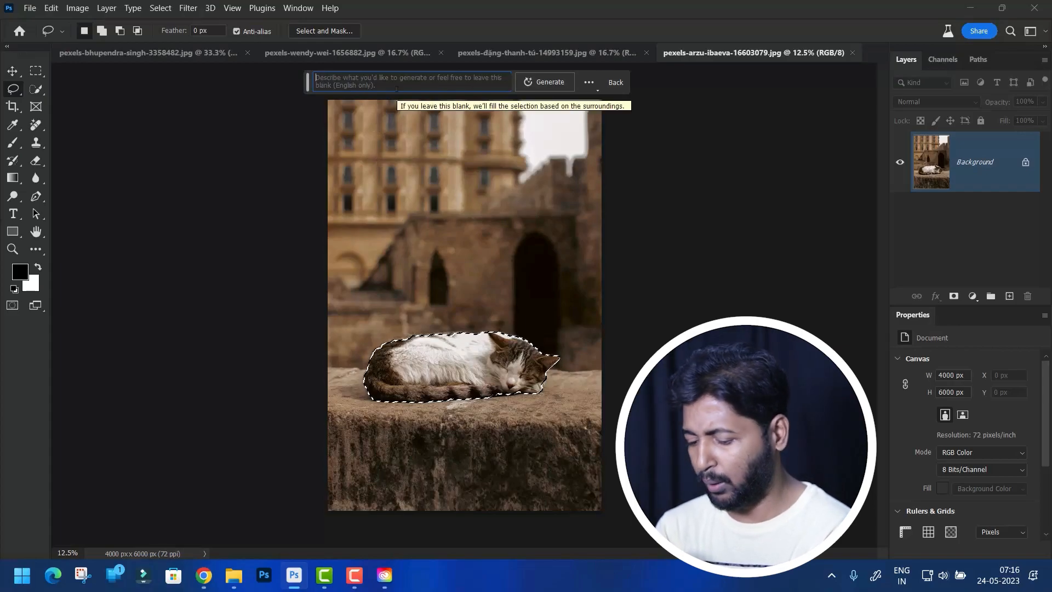
{"action": "type", "text": "cut"}
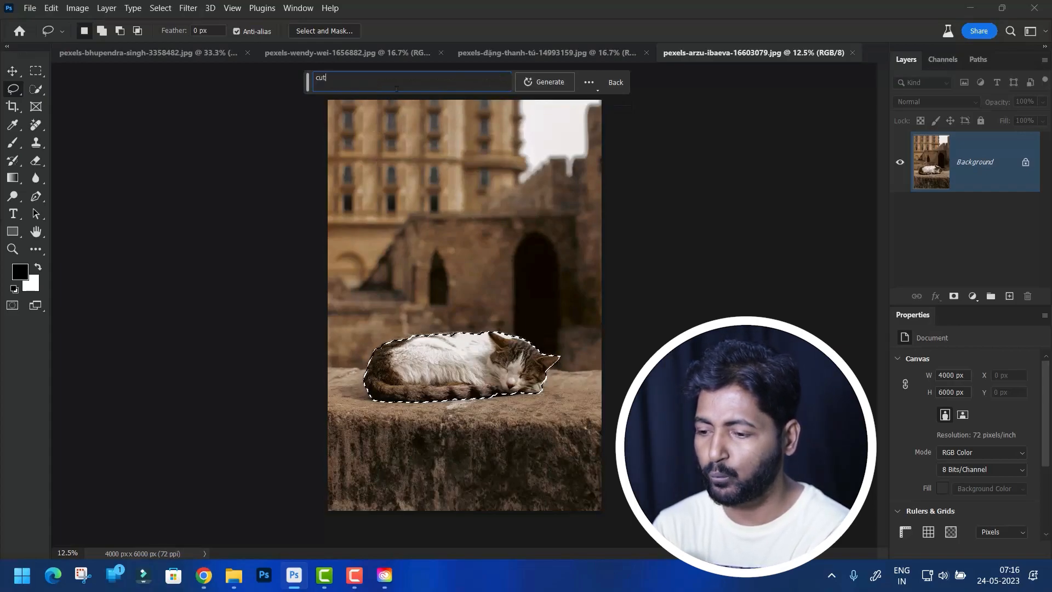
{"action": "type", "text": "e puppy"}
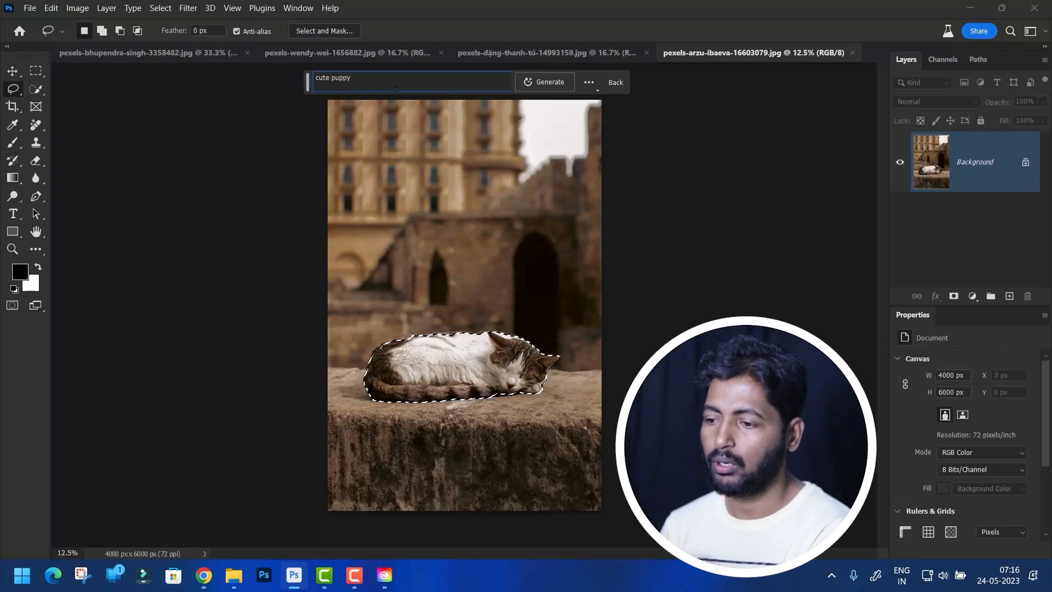
{"action": "left_click", "coordinate": [548, 82]}
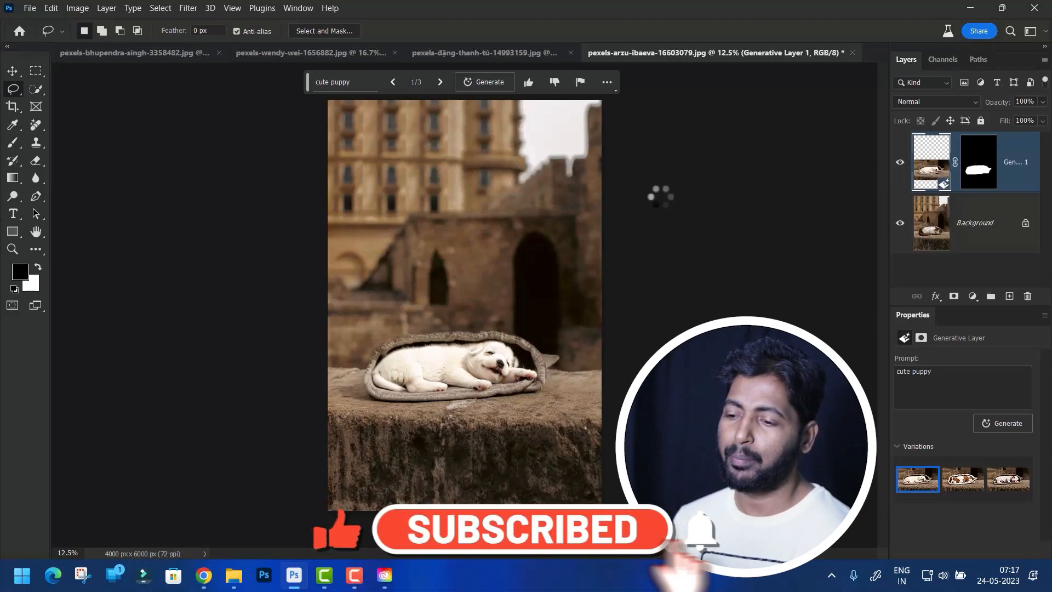
- Browse the puppy variations up to the third, go back to the second and close the photo without saving
{"action": "left_click", "coordinate": [441, 83]}
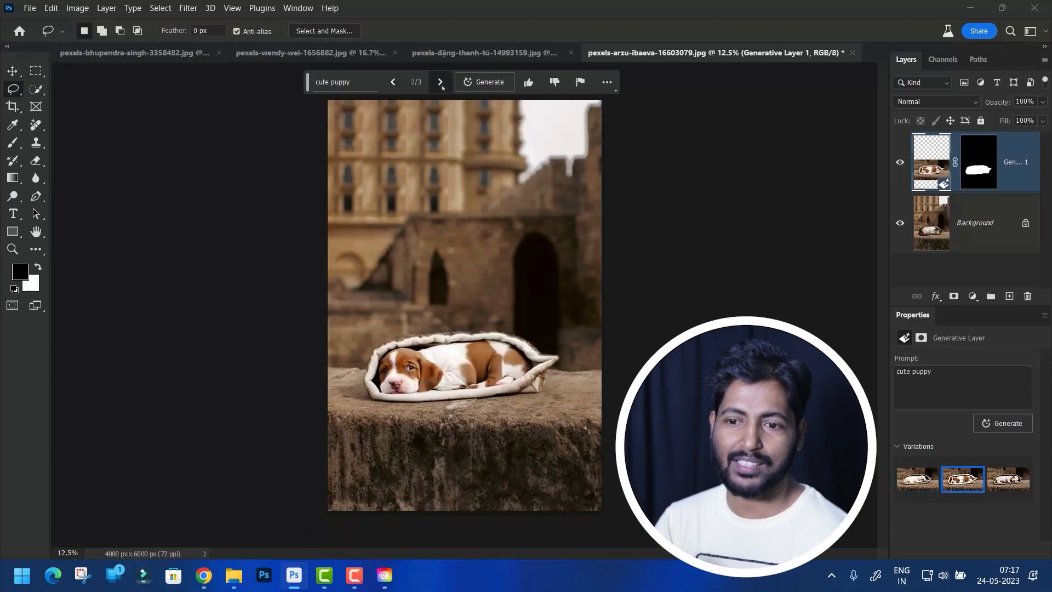
{"action": "left_click", "coordinate": [440, 83]}
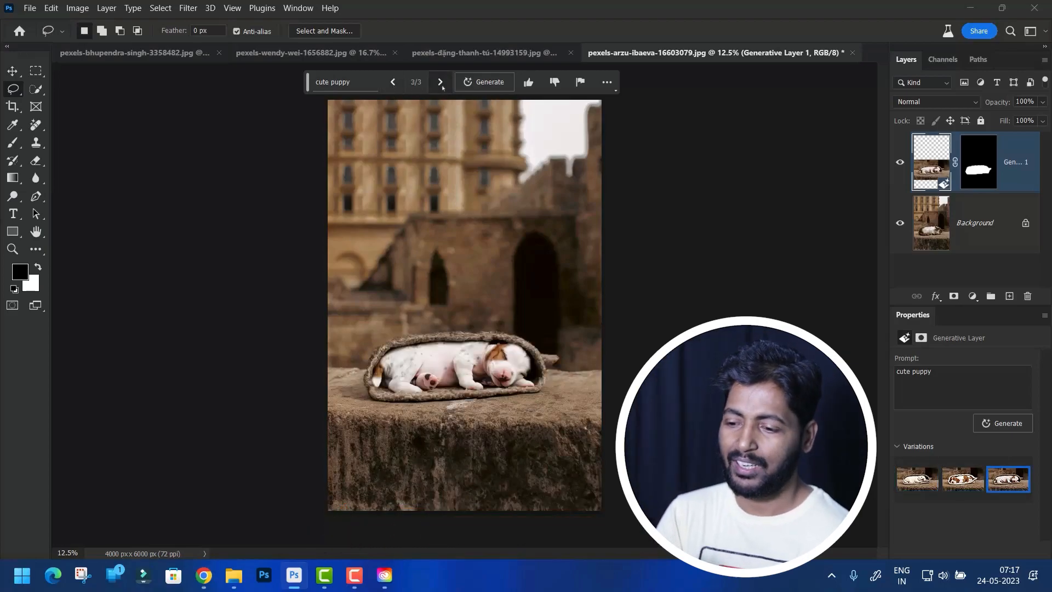
{"action": "left_click", "coordinate": [394, 84]}
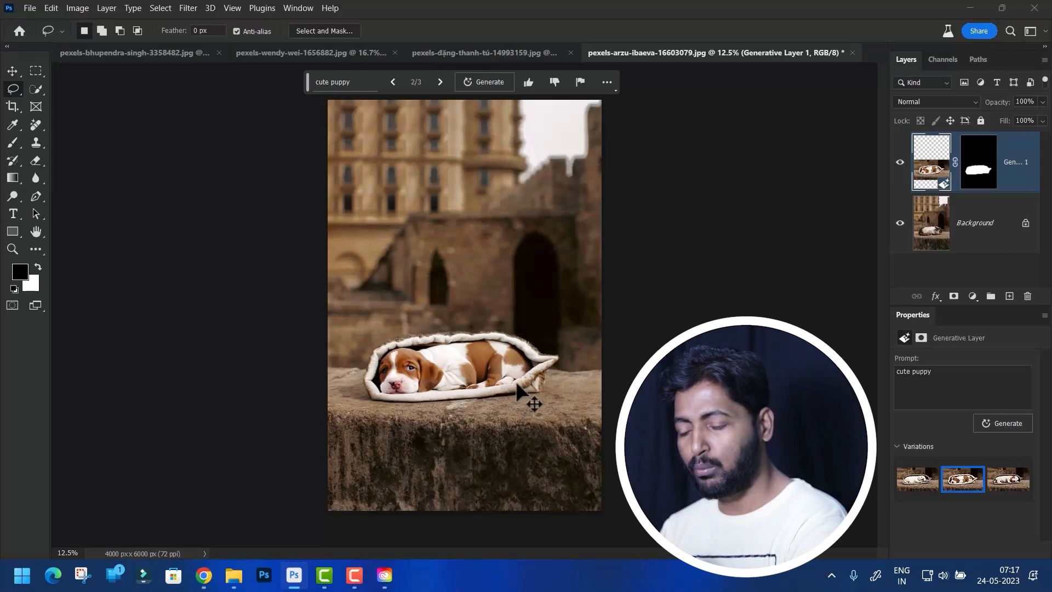
{"action": "key", "text": "ctrl+w"}
{"action": "left_click", "coordinate": [604, 222]}
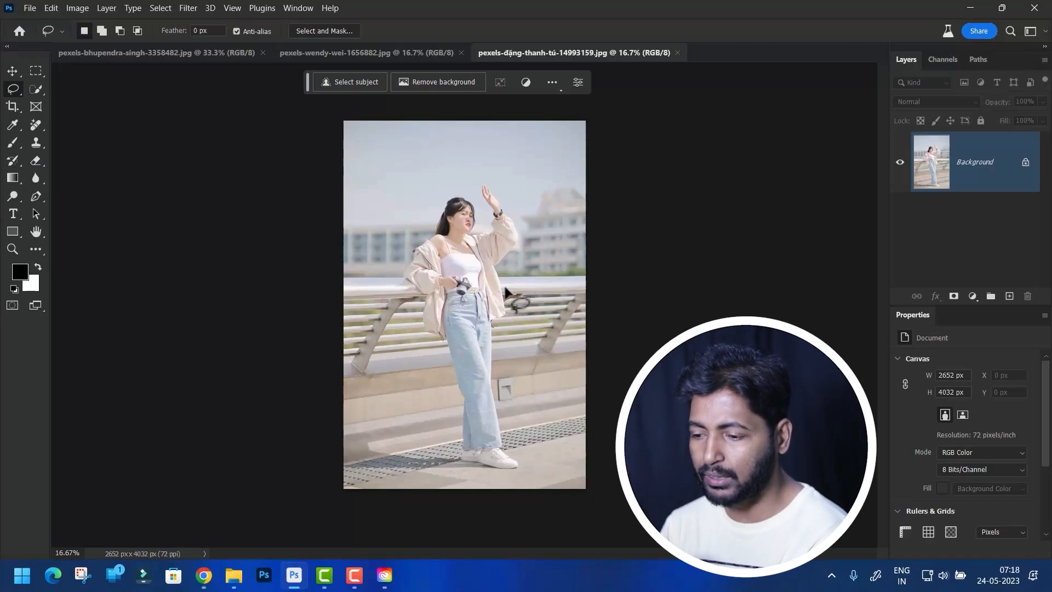
- Select the woman plus the railing and ground below, invert the selection to the sky and buildings, and generate a fill without a prompt
{"action": "left_click", "coordinate": [351, 82]}
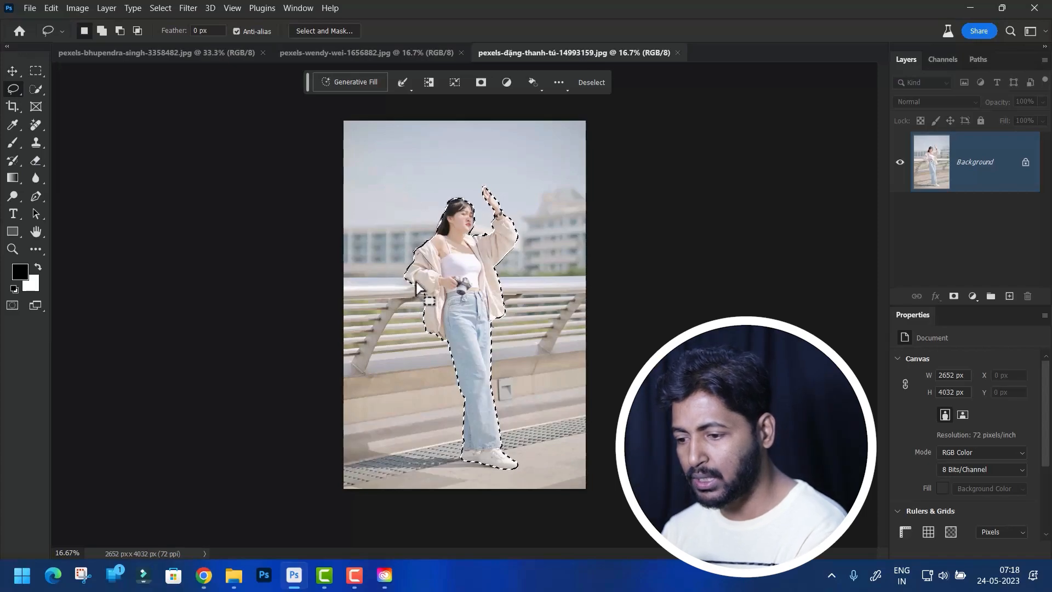
{"action": "mouse_move", "coordinate": [411, 276]}
{"action": "left_mouse_down"}
{"action": "mouse_move", "coordinate": [331, 277]}
{"action": "mouse_move", "coordinate": [321, 403]}
{"action": "mouse_move", "coordinate": [433, 520]}
{"action": "mouse_move", "coordinate": [594, 485]}
{"action": "mouse_move", "coordinate": [593, 272]}
{"action": "mouse_move", "coordinate": [496, 274]}
{"action": "left_mouse_up"}
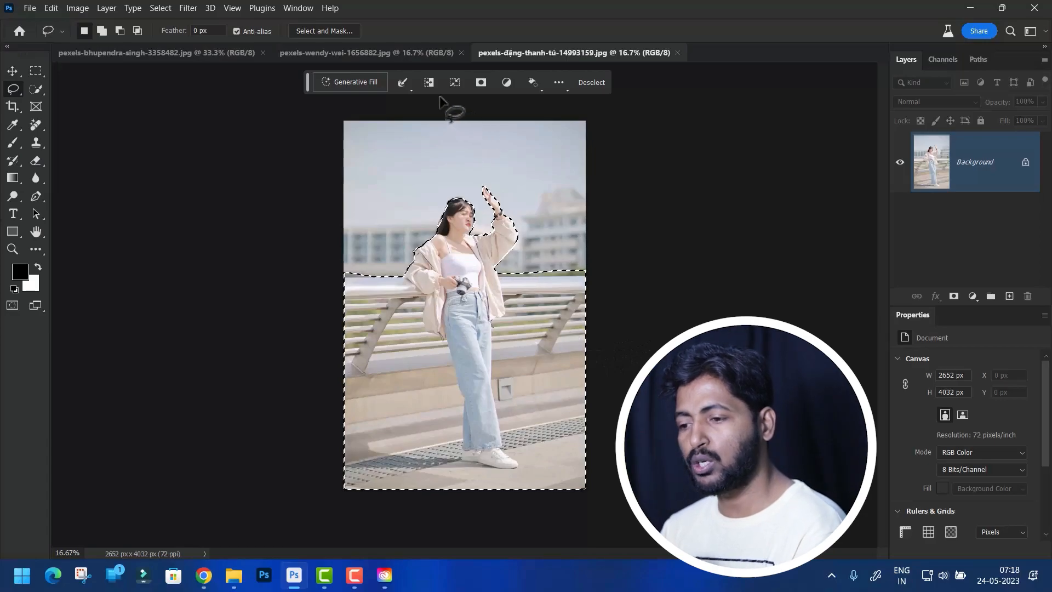
{"action": "left_click", "coordinate": [430, 84]}
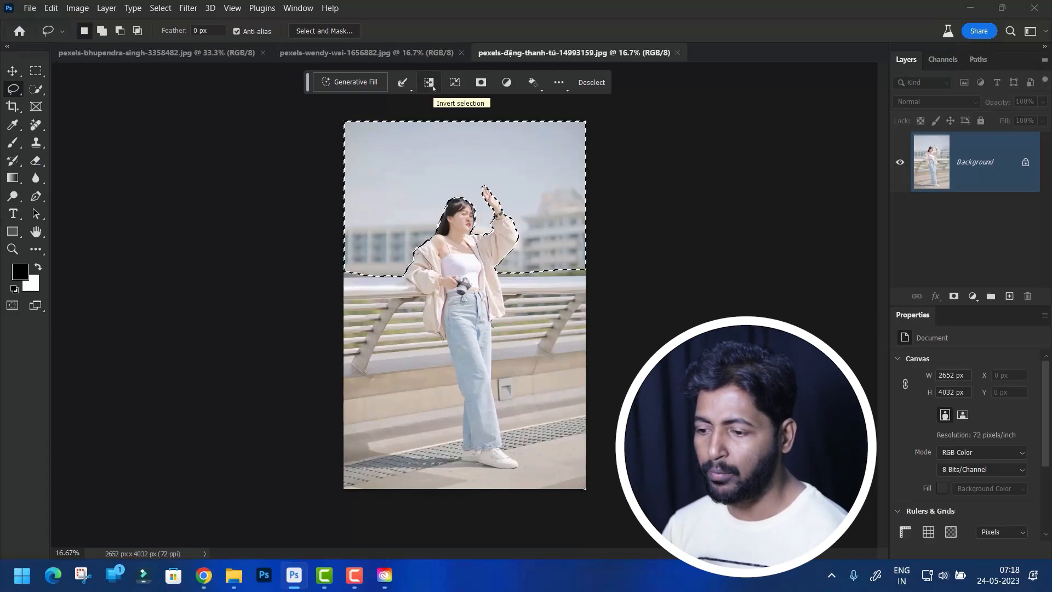
{"action": "left_click", "coordinate": [380, 83]}
{"action": "left_click", "coordinate": [554, 84]}
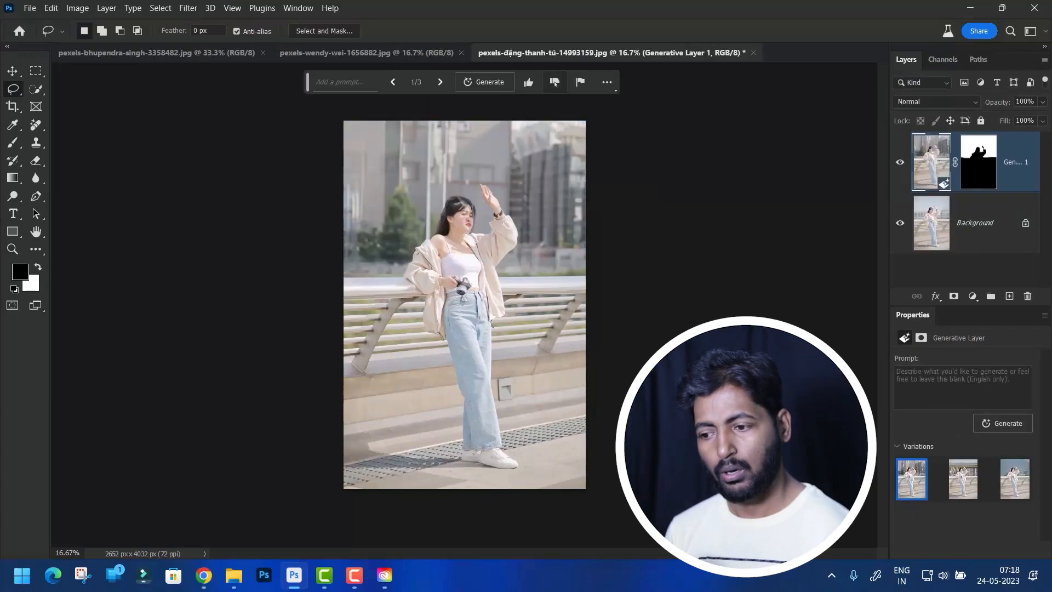
- Browse the background variations behind the woman up to the third one and close the photo without saving
{"action": "left_click", "coordinate": [440, 83]}
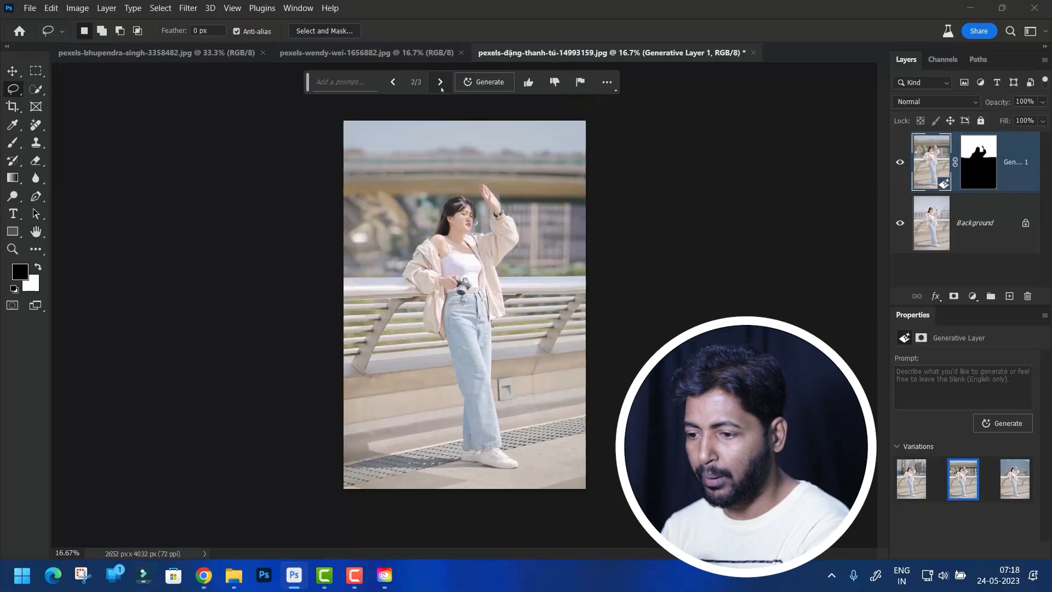
{"action": "left_click", "coordinate": [440, 83]}
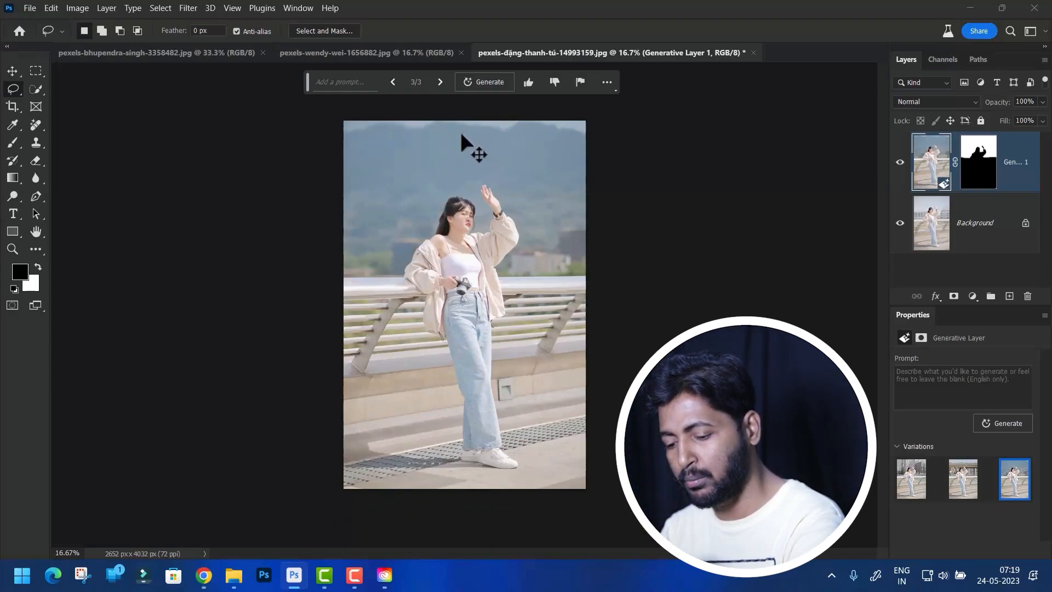
{"action": "key", "text": "ctrl+w"}
{"action": "left_click", "coordinate": [545, 233]}
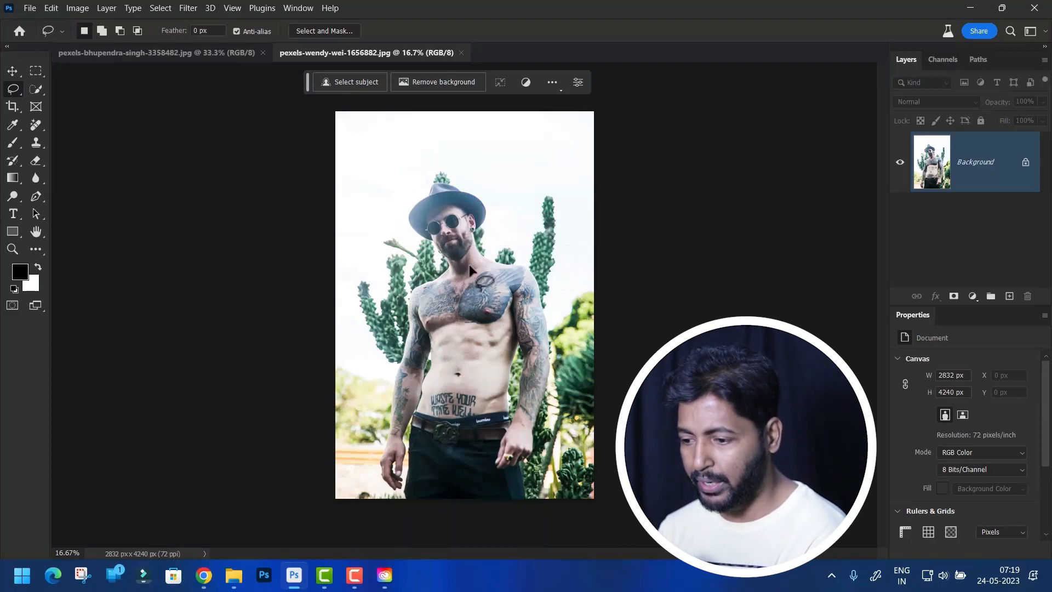
- Select the tattooed man's bare torso and both arms, from the neck to the belt, with the Quick Selection tool
{"action": "key", "text": "w"}
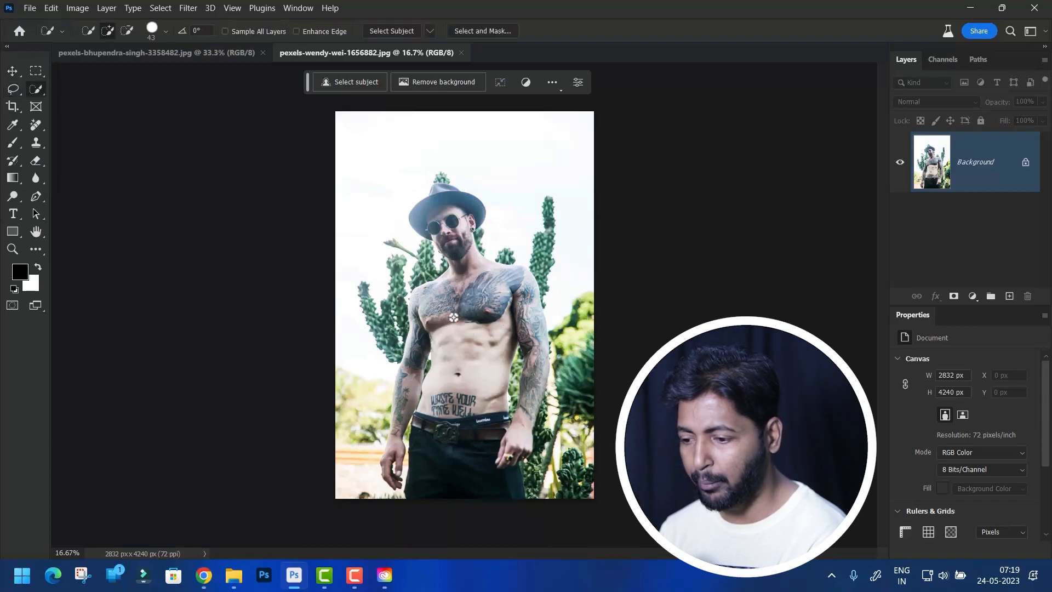
{"action": "right_click", "coordinate": [36, 89]}
{"action": "left_click", "coordinate": [127, 103]}
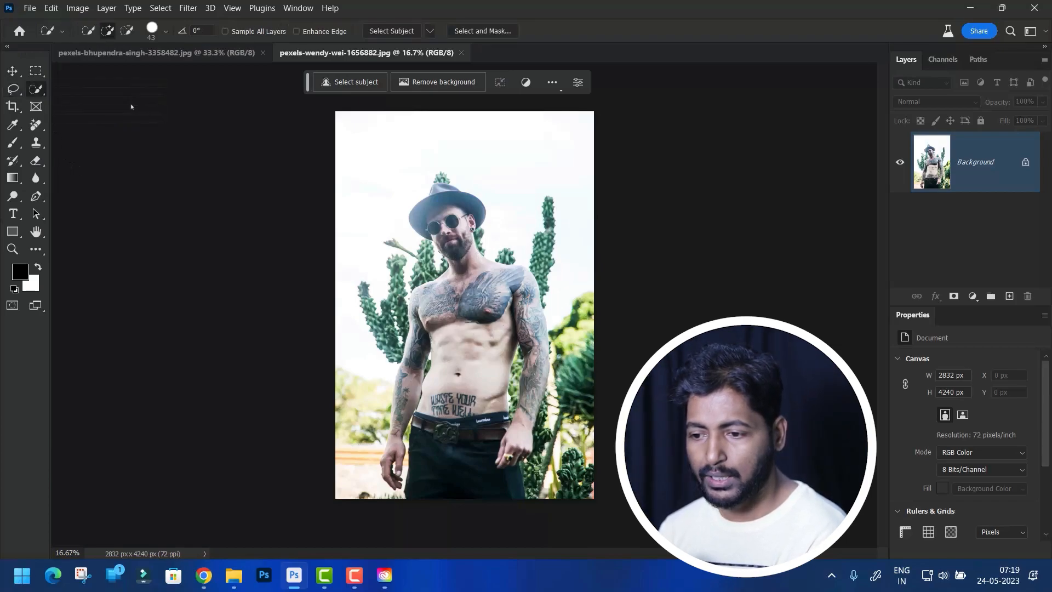
{"action": "mouse_move", "coordinate": [450, 289]}
{"action": "left_mouse_down"}
{"action": "mouse_move", "coordinate": [496, 288]}
{"action": "mouse_move", "coordinate": [476, 279]}
{"action": "mouse_move", "coordinate": [493, 274]}
{"action": "mouse_move", "coordinate": [443, 285]}
{"action": "mouse_move", "coordinate": [405, 367]}
{"action": "mouse_move", "coordinate": [476, 365]}
{"action": "left_mouse_up"}
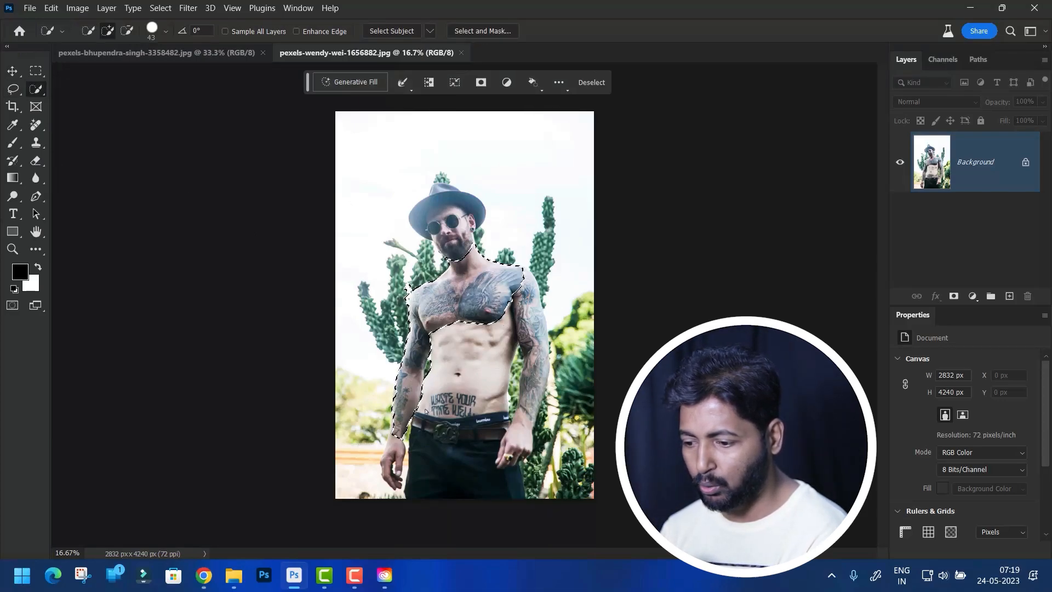
{"action": "mouse_move", "coordinate": [421, 408]}
{"action": "left_mouse_down"}
{"action": "mouse_move", "coordinate": [507, 404]}
{"action": "mouse_move", "coordinate": [493, 328]}
{"action": "mouse_move", "coordinate": [487, 347]}
{"action": "mouse_move", "coordinate": [484, 362]}
{"action": "mouse_move", "coordinate": [538, 327]}
{"action": "mouse_move", "coordinate": [528, 321]}
{"action": "mouse_move", "coordinate": [515, 378]}
{"action": "mouse_move", "coordinate": [543, 351]}
{"action": "mouse_move", "coordinate": [540, 373]}
{"action": "mouse_move", "coordinate": [525, 425]}
{"action": "mouse_move", "coordinate": [506, 437]}
{"action": "mouse_move", "coordinate": [513, 412]}
{"action": "left_mouse_up"}
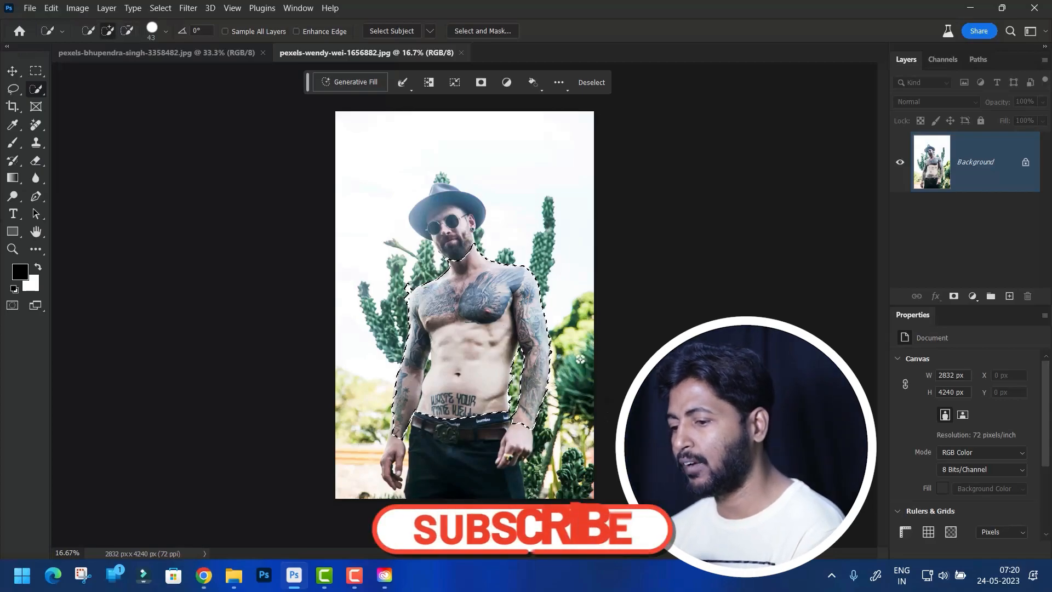
- Generate a fill with the prompt "shirt" on the selected torso and arms and switch to the second variation
{"action": "left_click", "coordinate": [351, 81]}
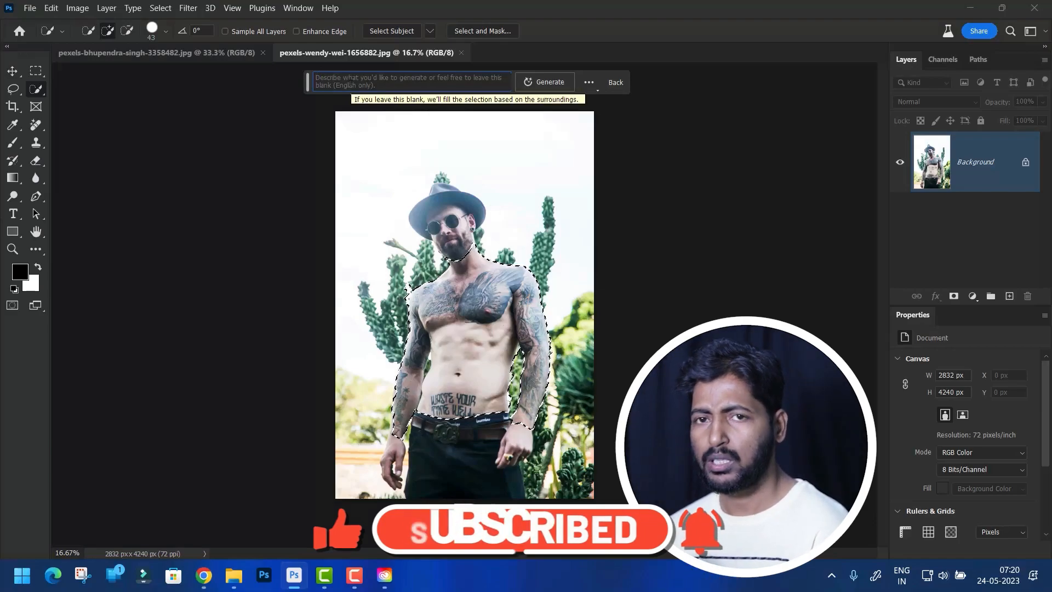
{"action": "type", "text": "sh"}
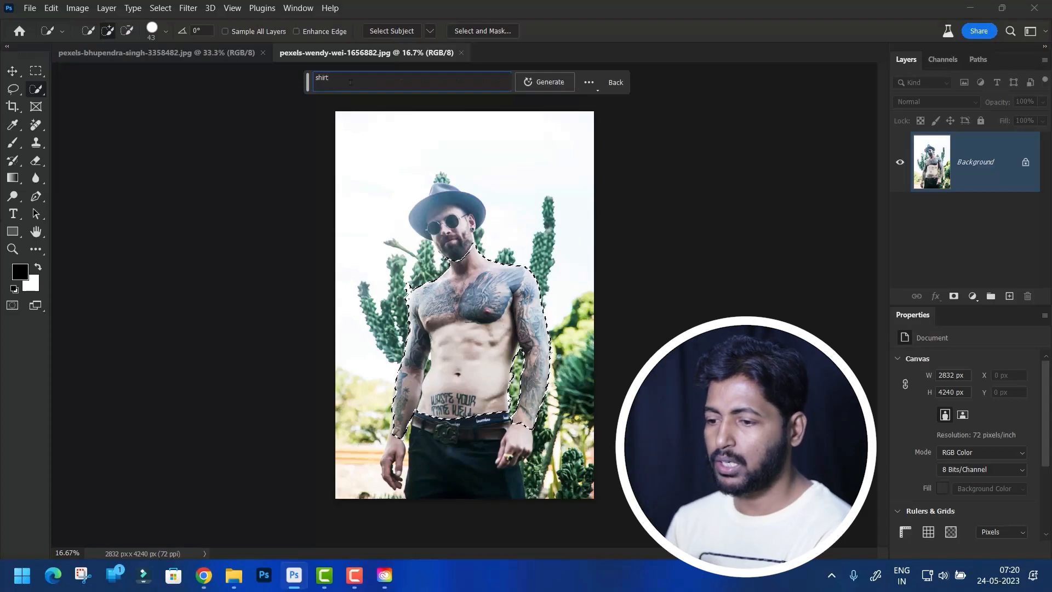
{"action": "type", "text": "irt"}
{"action": "left_click", "coordinate": [545, 82]}
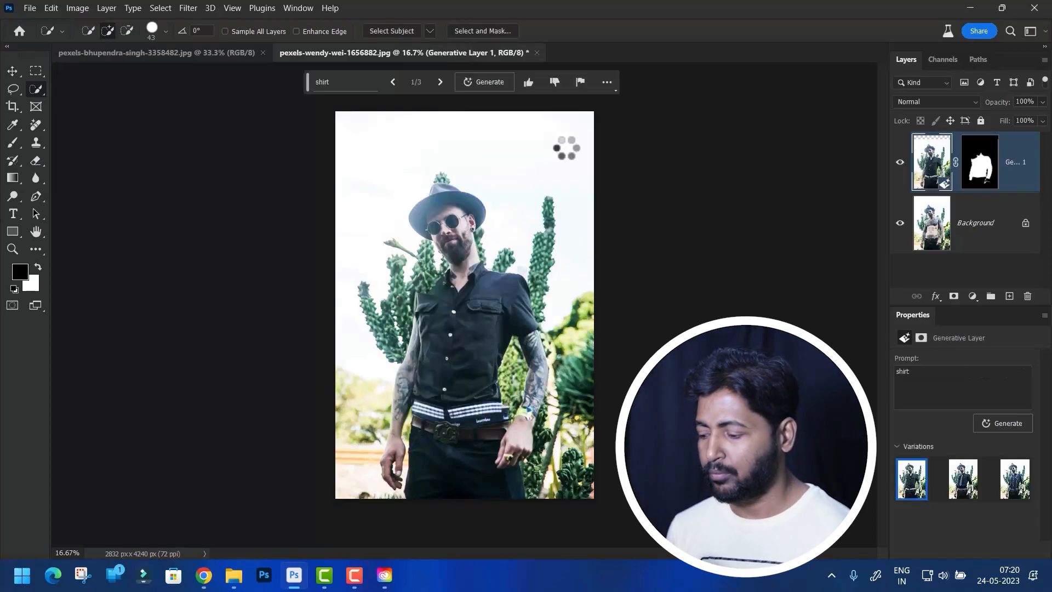
{"action": "left_click", "coordinate": [441, 83]}
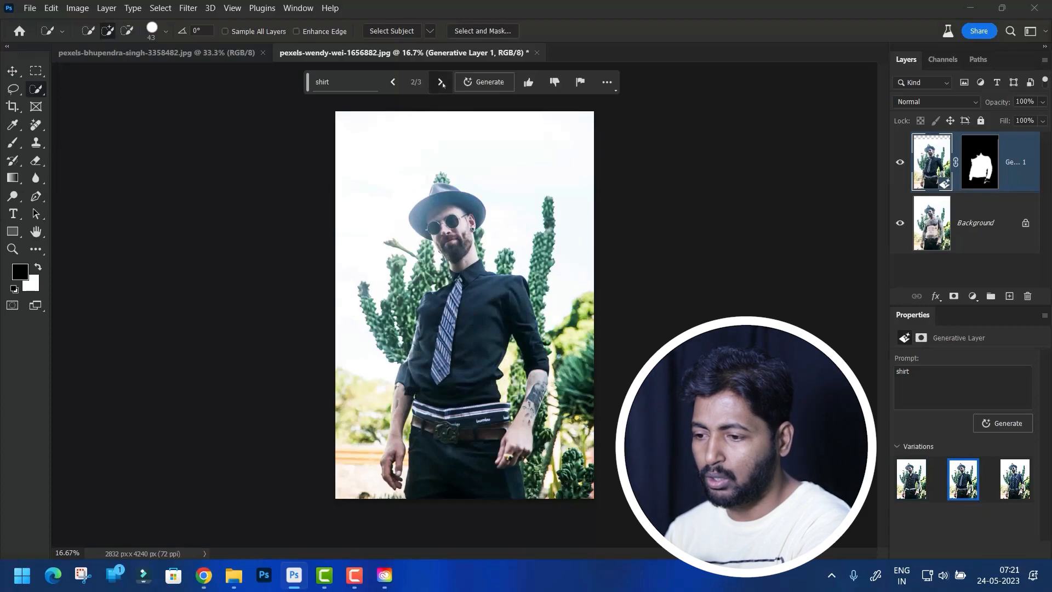
- Compare the generated shirt variations, end on the third one, and close the tattooed man's photo without saving
{"action": "left_click", "coordinate": [441, 82]}
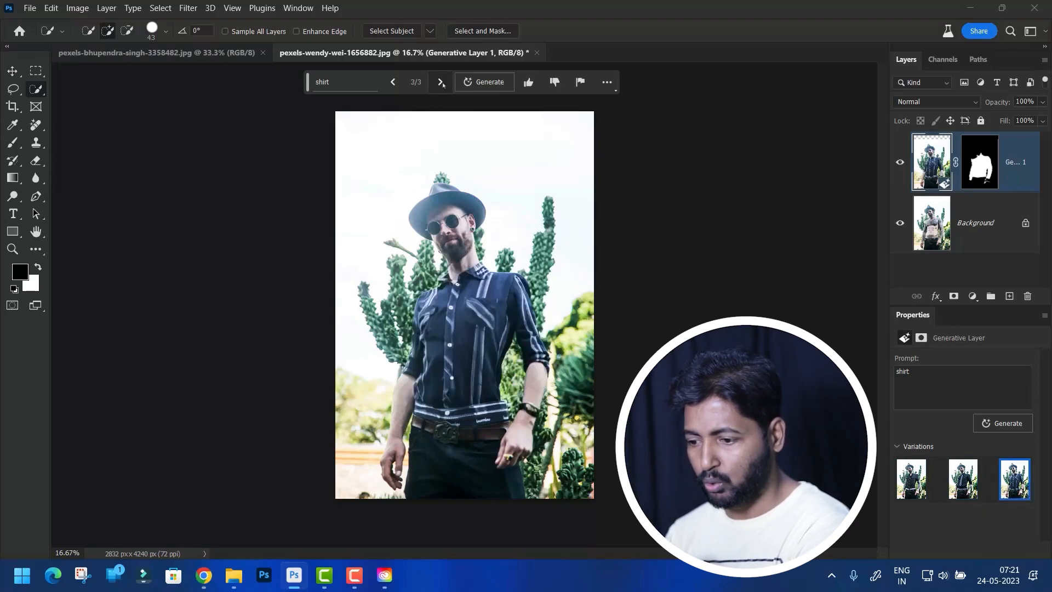
{"action": "left_click", "coordinate": [392, 83]}
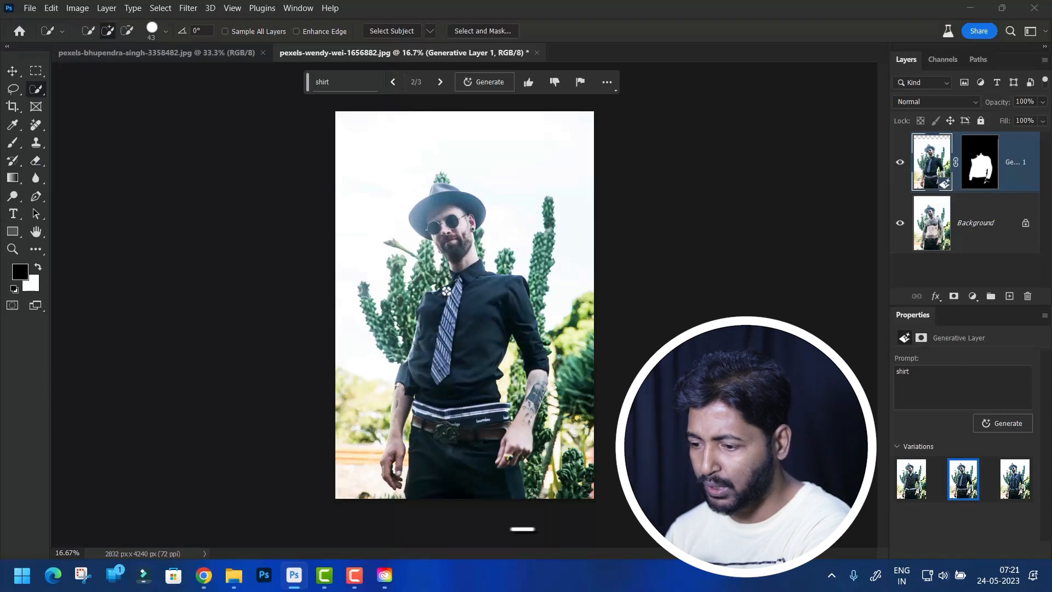
{"action": "left_click", "coordinate": [440, 82]}
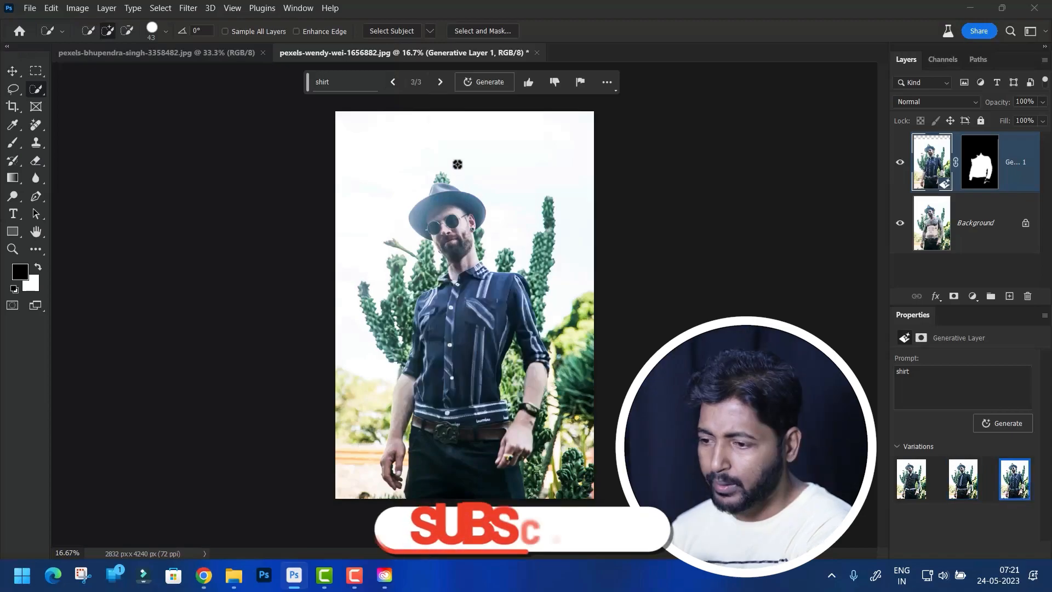
{"action": "left_click", "coordinate": [440, 83]}
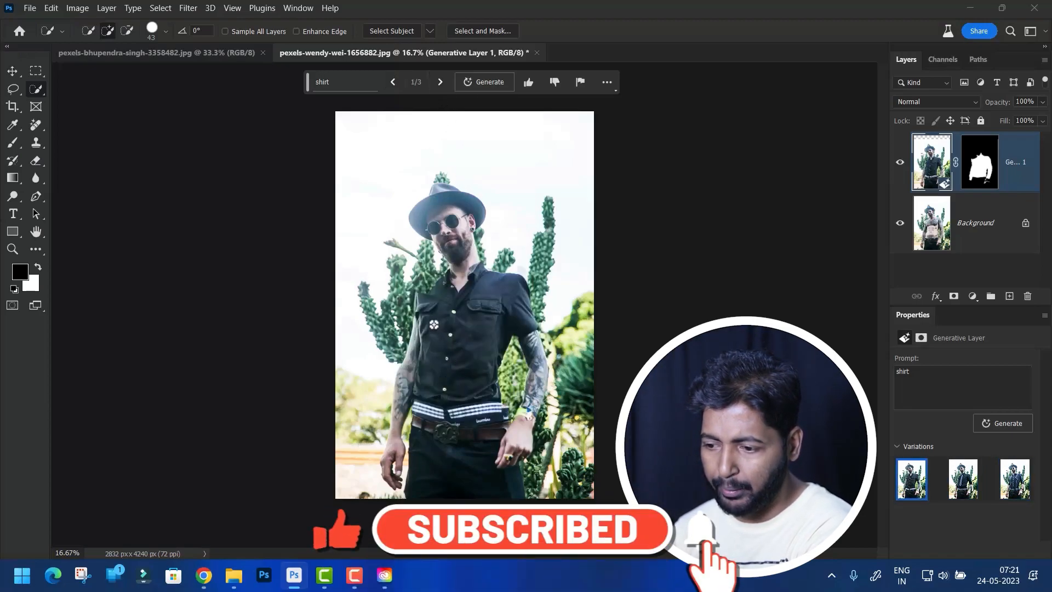
{"action": "double_click", "coordinate": [440, 83]}
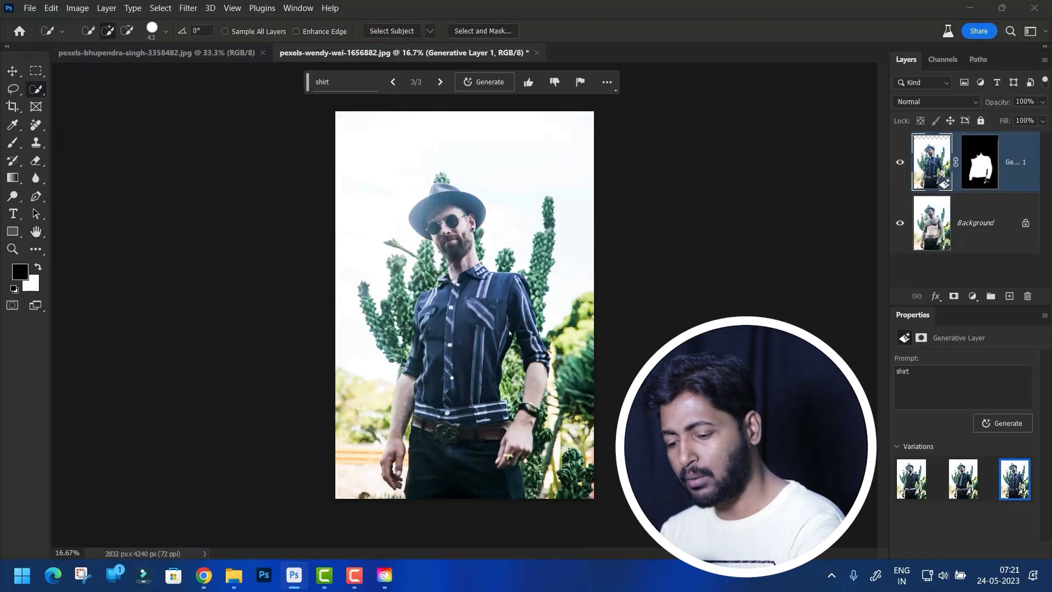
{"action": "key", "text": "ctrl+w"}
{"action": "left_click", "coordinate": [546, 225]}
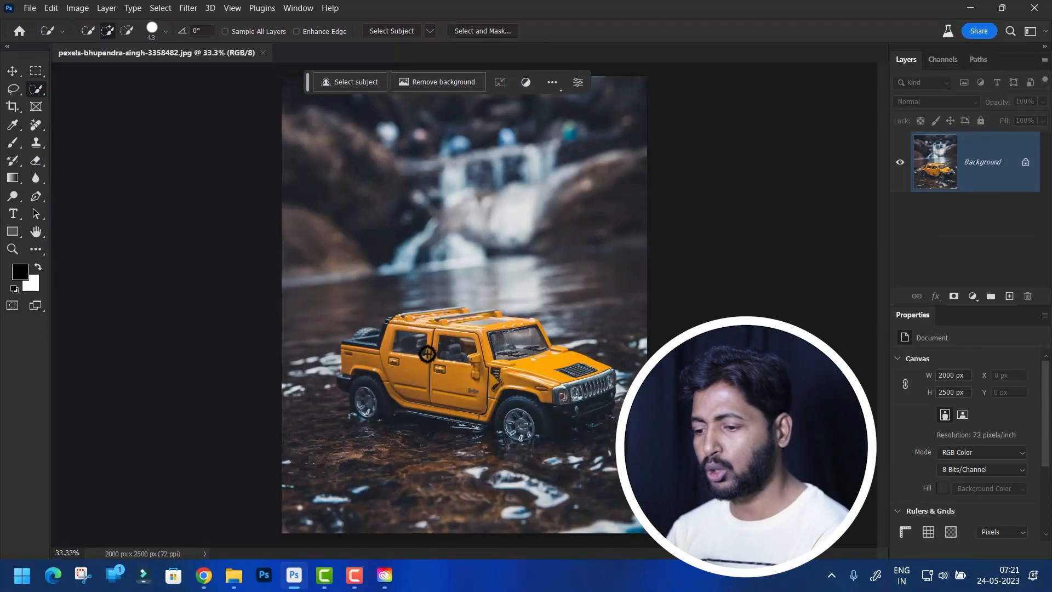
- Select the yellow toy car with Select Subject and generate a fill with the prompt "Sport Motorbike"
{"action": "left_click", "coordinate": [354, 82]}
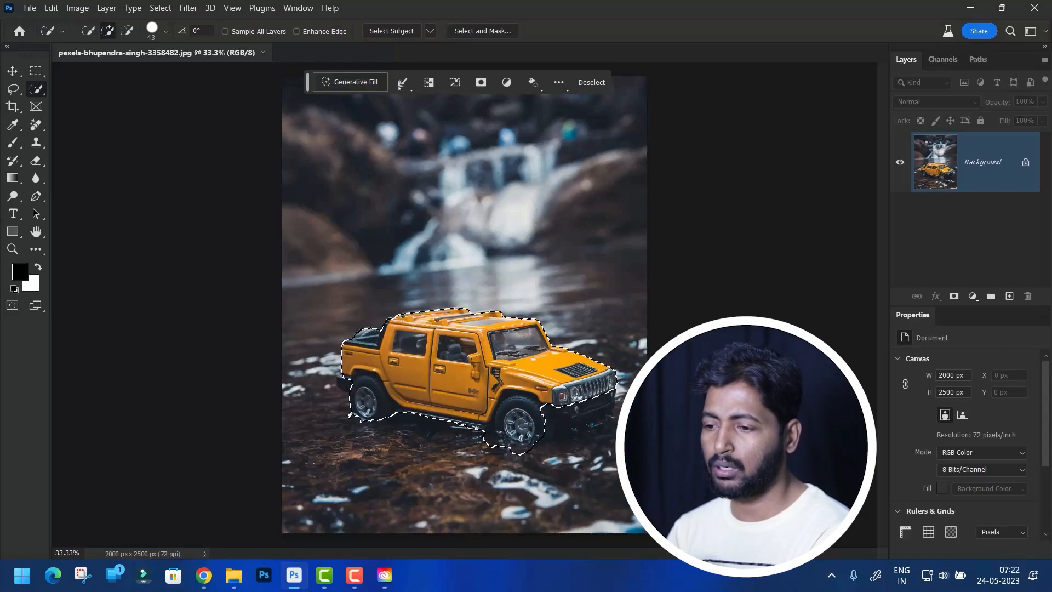
{"action": "left_click", "coordinate": [355, 85]}
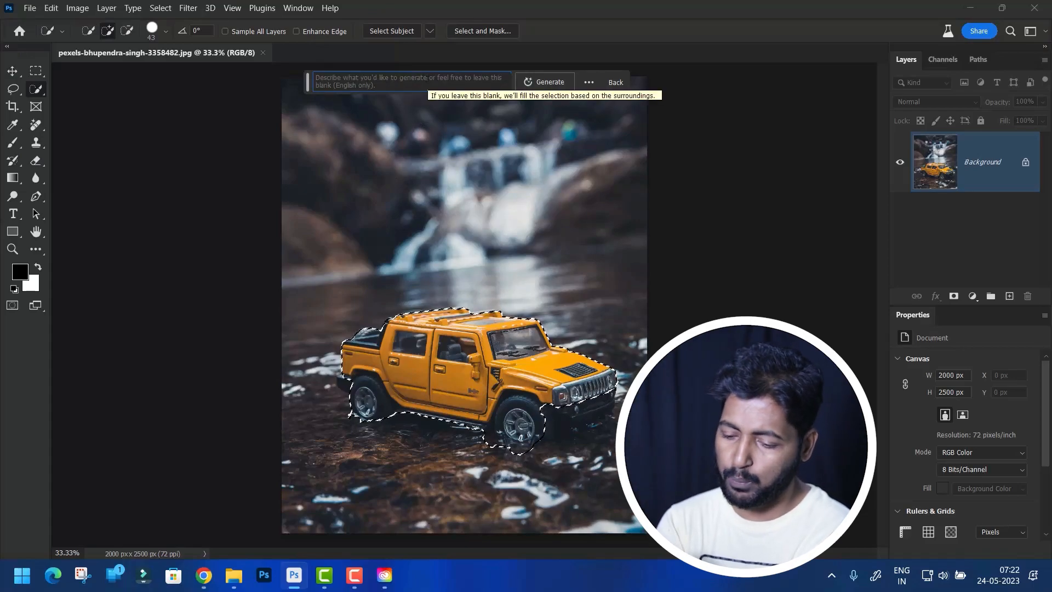
{"action": "type", "text": "Sport Mo"}
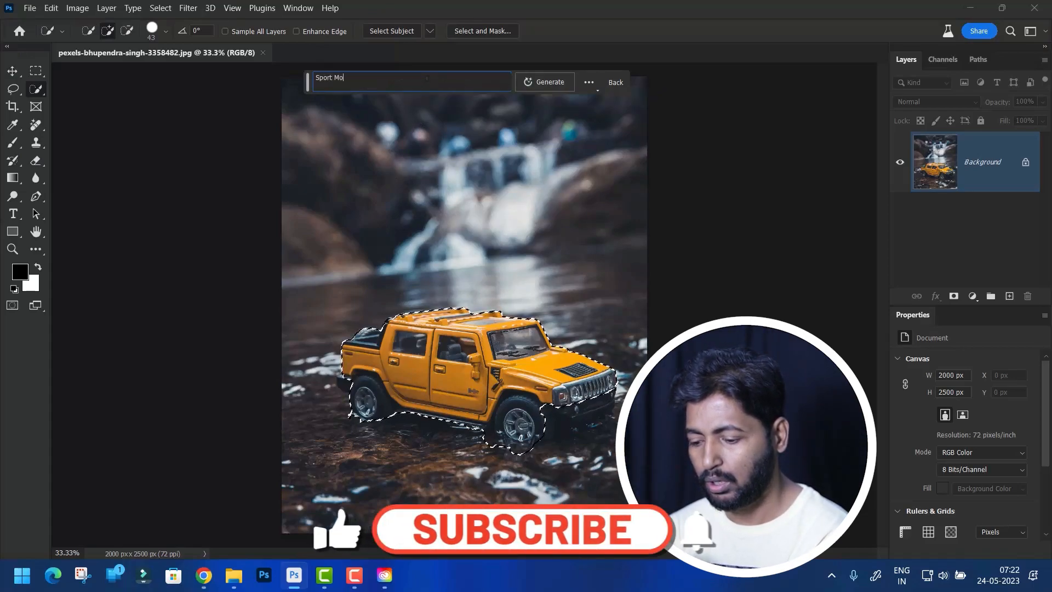
{"action": "type", "text": "torb"}
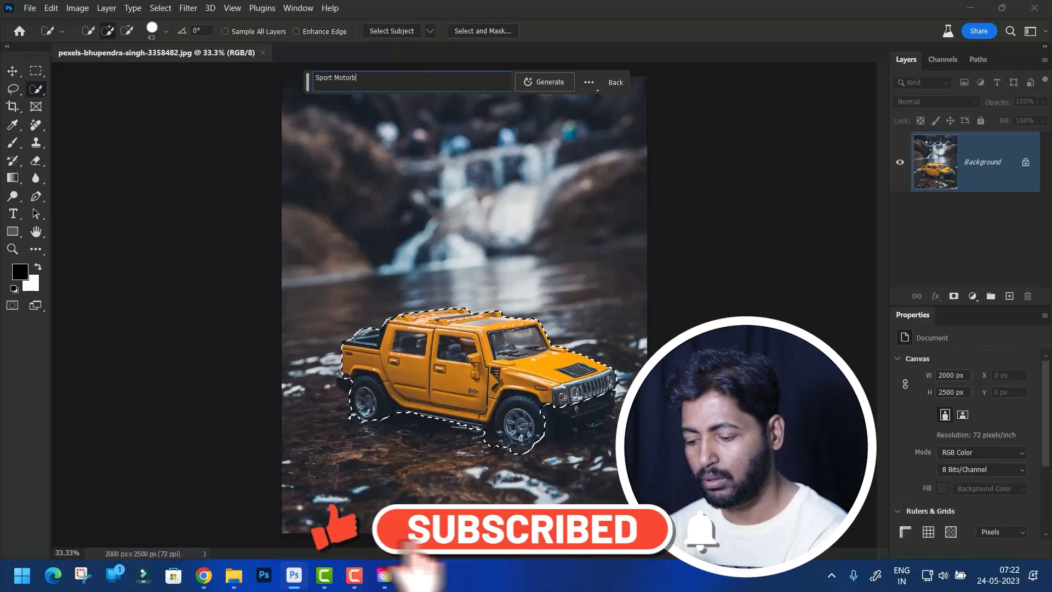
{"action": "type", "text": "ike"}
{"action": "left_click", "coordinate": [541, 82]}
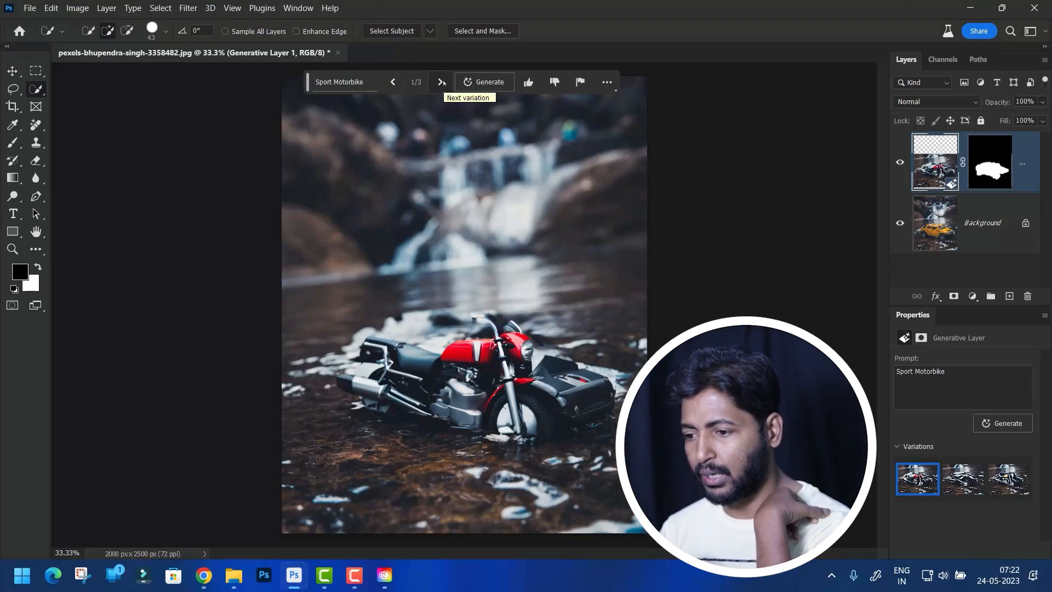
- Browse the motorbike variations up to the third one and revert the photo to its original state
{"action": "left_click", "coordinate": [441, 82]}
{"action": "left_click", "coordinate": [442, 83]}
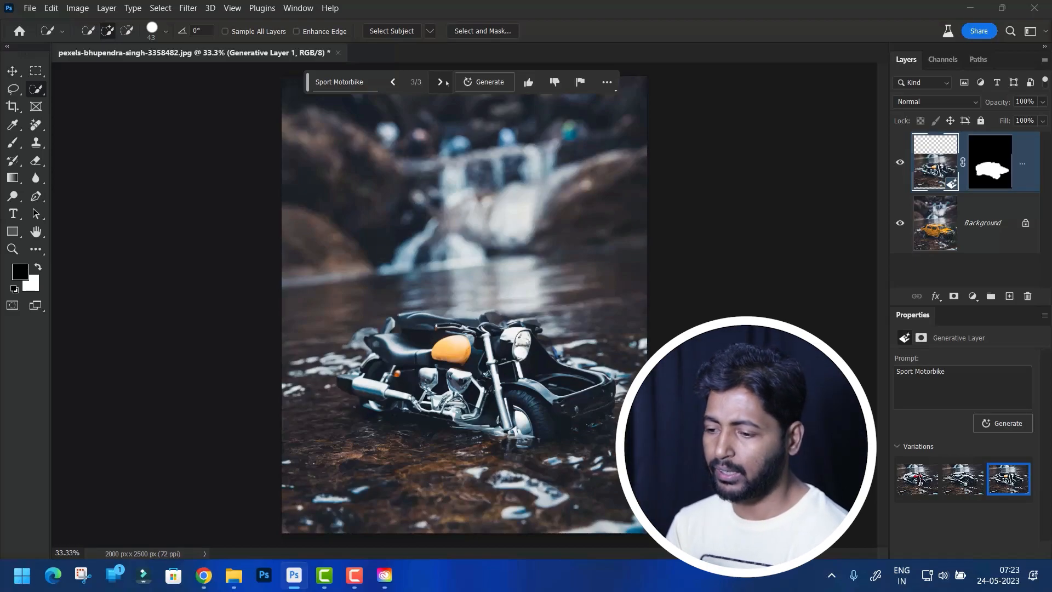
{"action": "left_click", "coordinate": [30, 9]}
{"action": "left_click", "coordinate": [83, 195]}
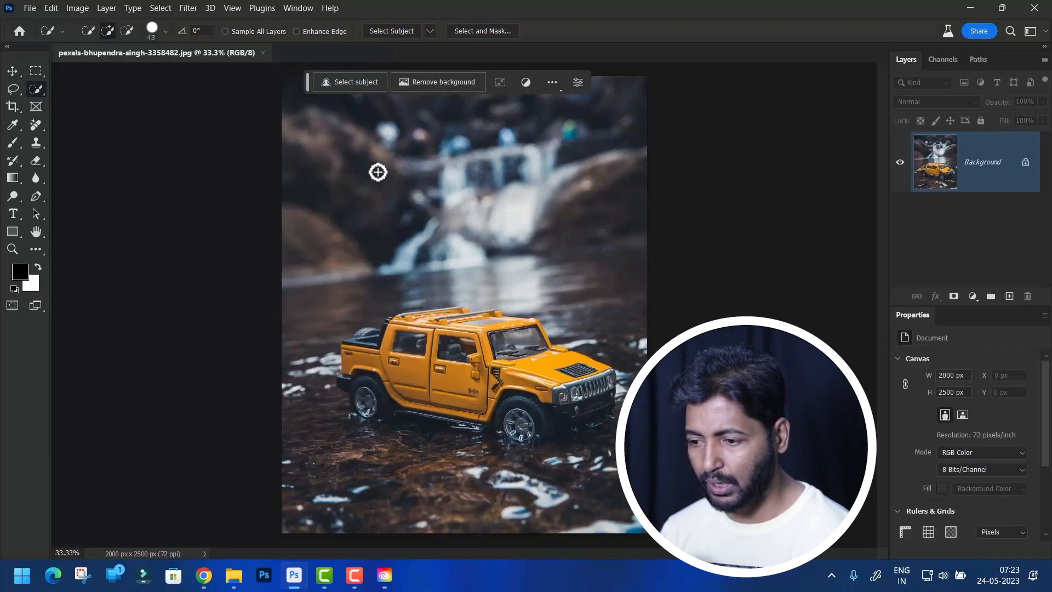
- Lasso a loose oval around the yellow car, try a generative fill with the prompt "sport bike", and revert the photo
{"action": "key", "text": "l"}
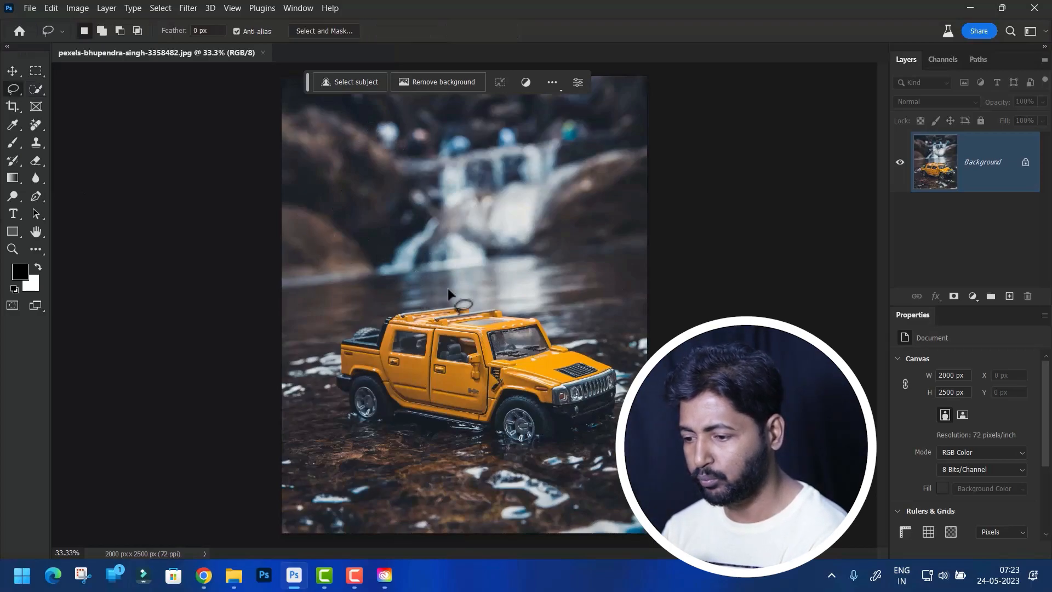
{"action": "mouse_move", "coordinate": [451, 290]}
{"action": "left_mouse_down"}
{"action": "mouse_move", "coordinate": [341, 316]}
{"action": "mouse_move", "coordinate": [311, 348]}
{"action": "mouse_move", "coordinate": [316, 438]}
{"action": "mouse_move", "coordinate": [382, 466]}
{"action": "mouse_move", "coordinate": [468, 477]}
{"action": "mouse_move", "coordinate": [612, 452]}
{"action": "left_mouse_up"}
{"action": "mouse_move", "coordinate": [640, 350]}
{"action": "left_mouse_down"}
{"action": "mouse_move", "coordinate": [562, 303]}
{"action": "mouse_move", "coordinate": [451, 291]}
{"action": "left_mouse_up"}
{"action": "left_click", "coordinate": [351, 81]}
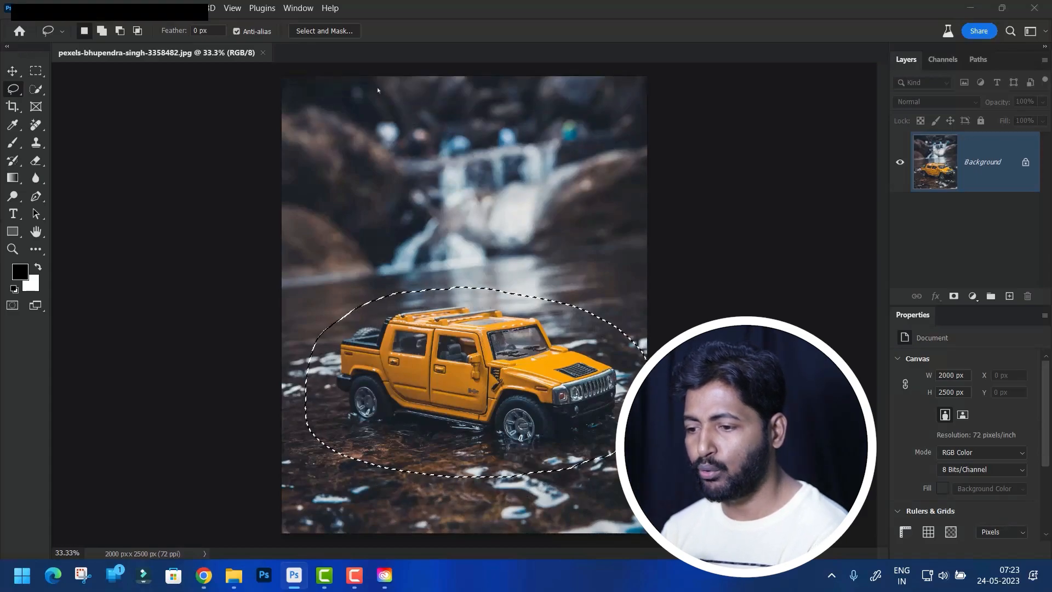
{"action": "type", "text": "sport bike"}
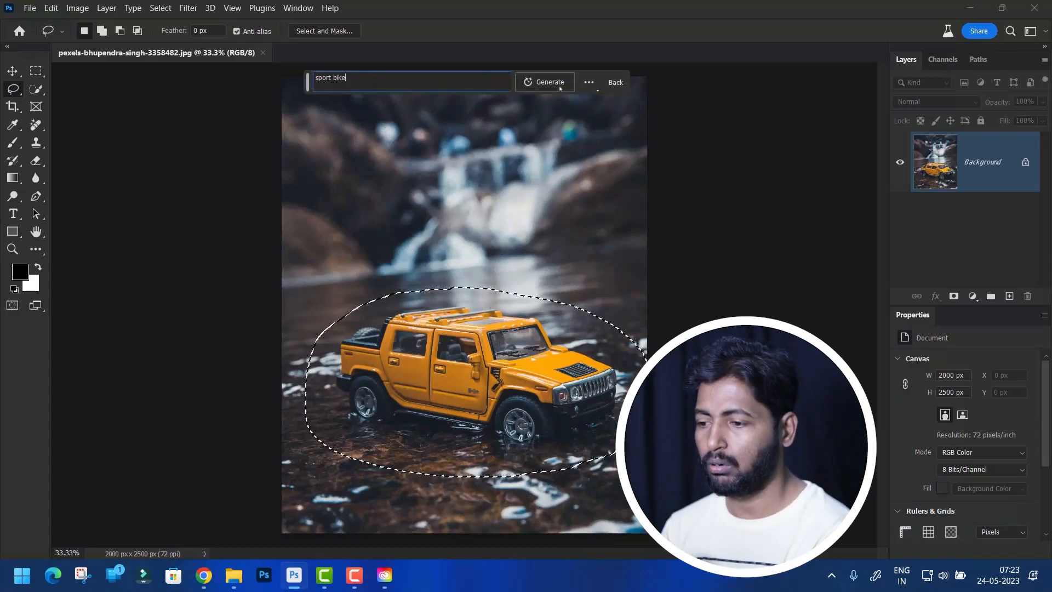
{"action": "left_click", "coordinate": [556, 84]}
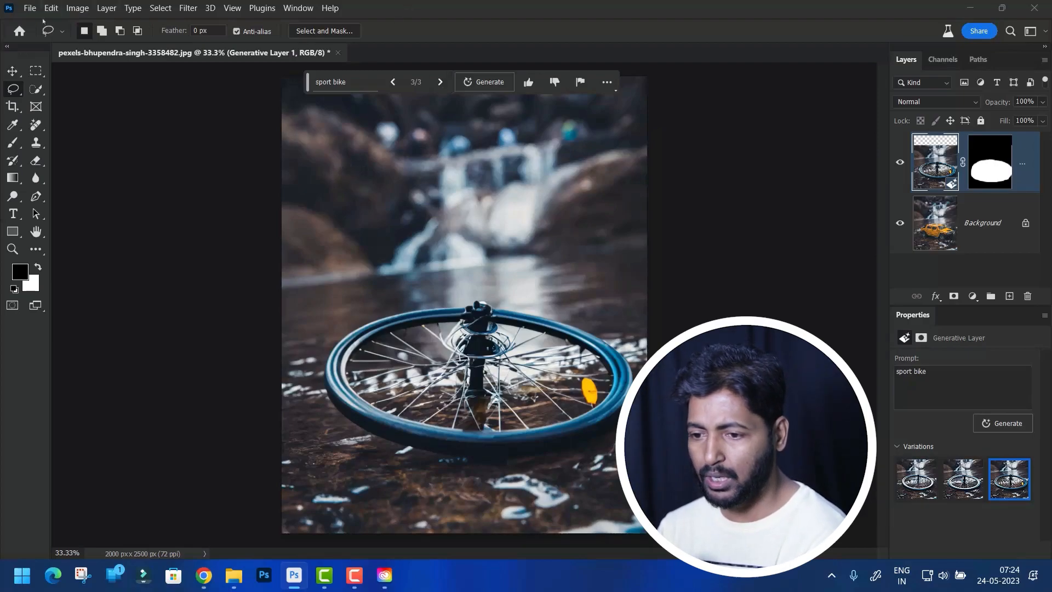
{"action": "left_click", "coordinate": [29, 8]}
{"action": "left_click", "coordinate": [45, 193]}
- Lasso a loose oval around the yellow car, generate a fill with the prompt "white car", and switch to the third variation
{"action": "mouse_move", "coordinate": [437, 288]}
{"action": "left_mouse_down"}
{"action": "mouse_move", "coordinate": [383, 295]}
{"action": "mouse_move", "coordinate": [333, 321]}
{"action": "mouse_move", "coordinate": [304, 383]}
{"action": "mouse_move", "coordinate": [377, 472]}
{"action": "mouse_move", "coordinate": [497, 482]}
{"action": "mouse_move", "coordinate": [605, 457]}
{"action": "mouse_move", "coordinate": [641, 349]}
{"action": "mouse_move", "coordinate": [565, 303]}
{"action": "mouse_move", "coordinate": [433, 287]}
{"action": "left_mouse_up"}
{"action": "left_click", "coordinate": [356, 82]}
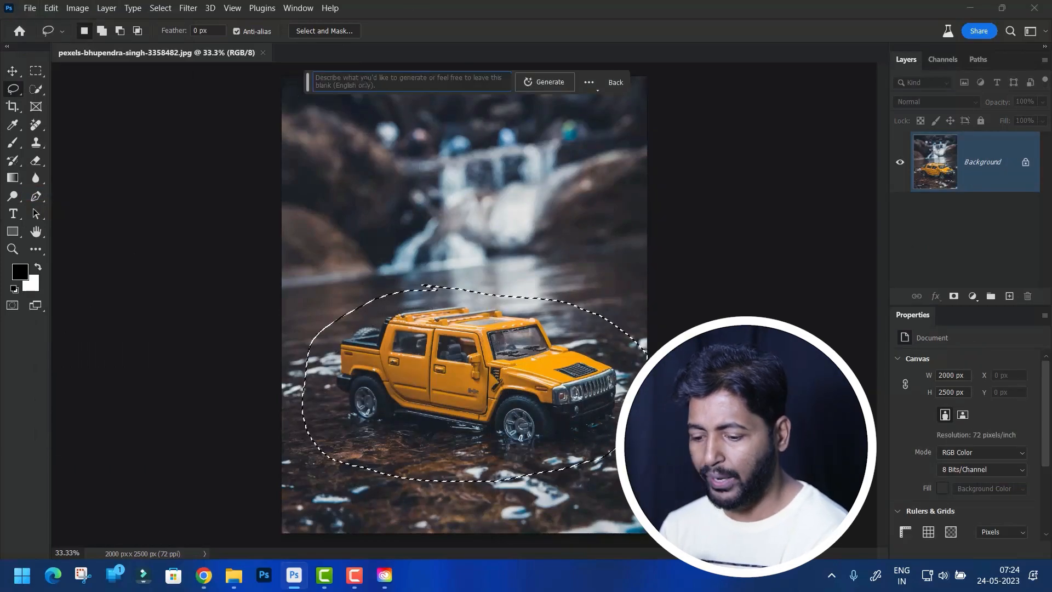
{"action": "type", "text": "white car"}
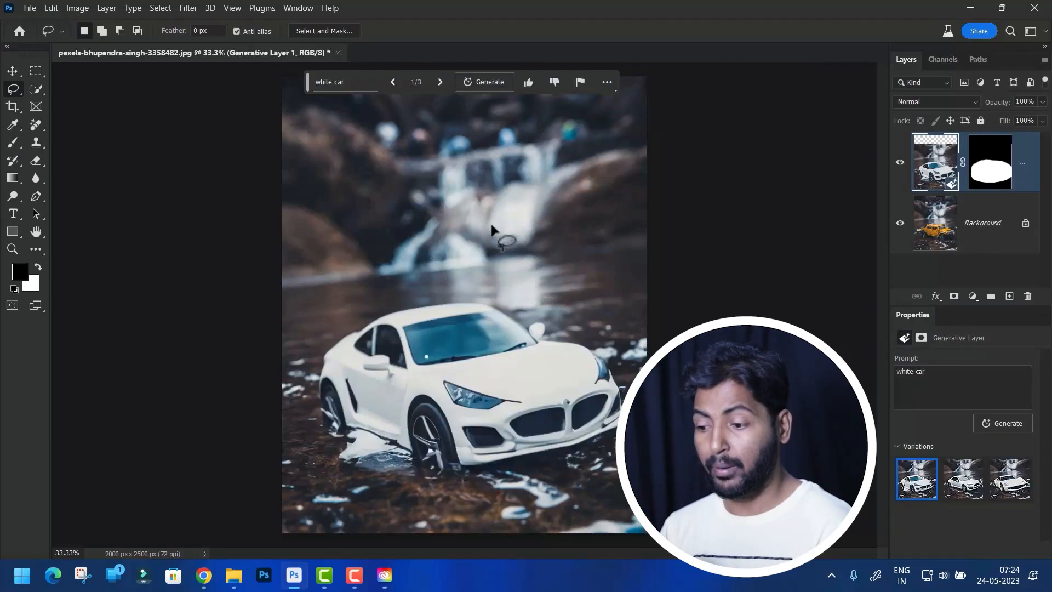
{"action": "left_click", "coordinate": [441, 82]}
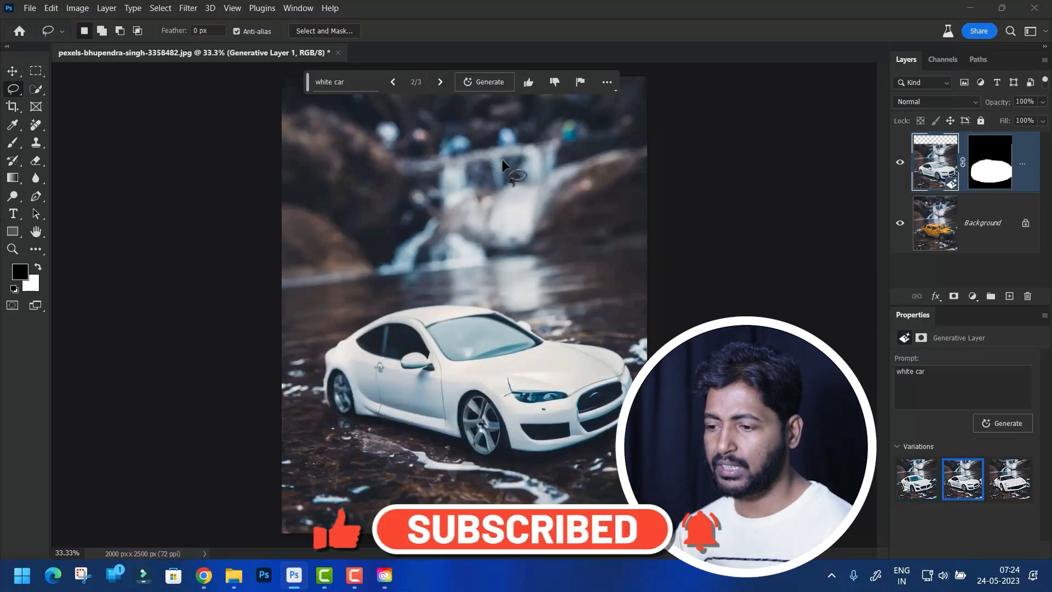
{"action": "left_click", "coordinate": [441, 82]}
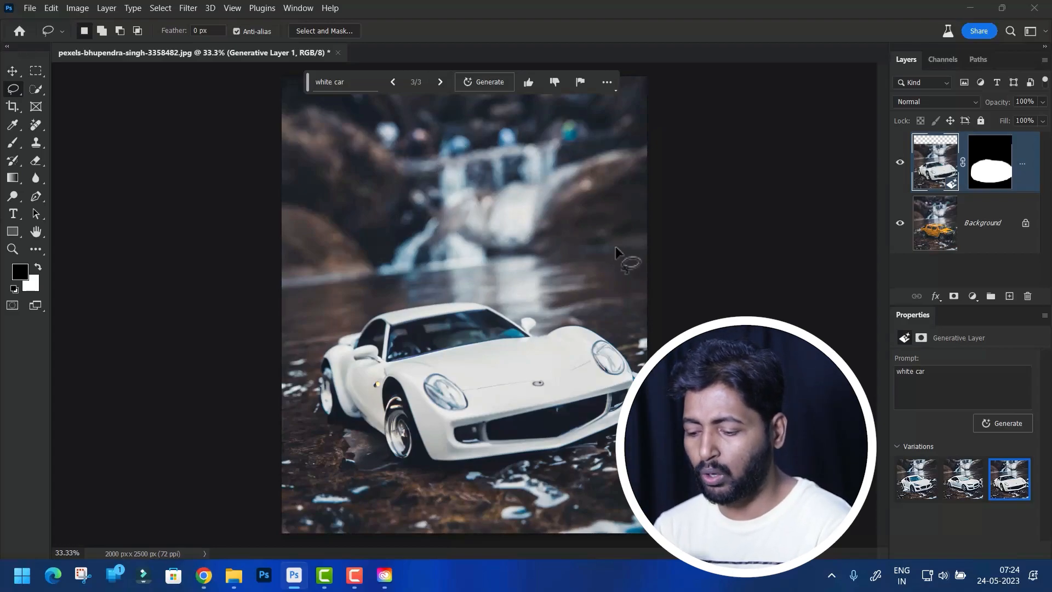
- Create a white 6 x 4 inch landscape document at 300 ppi and select a full-width strip about 410 px high along the canvas bottom
{"action": "key", "text": "ctrl+n"}
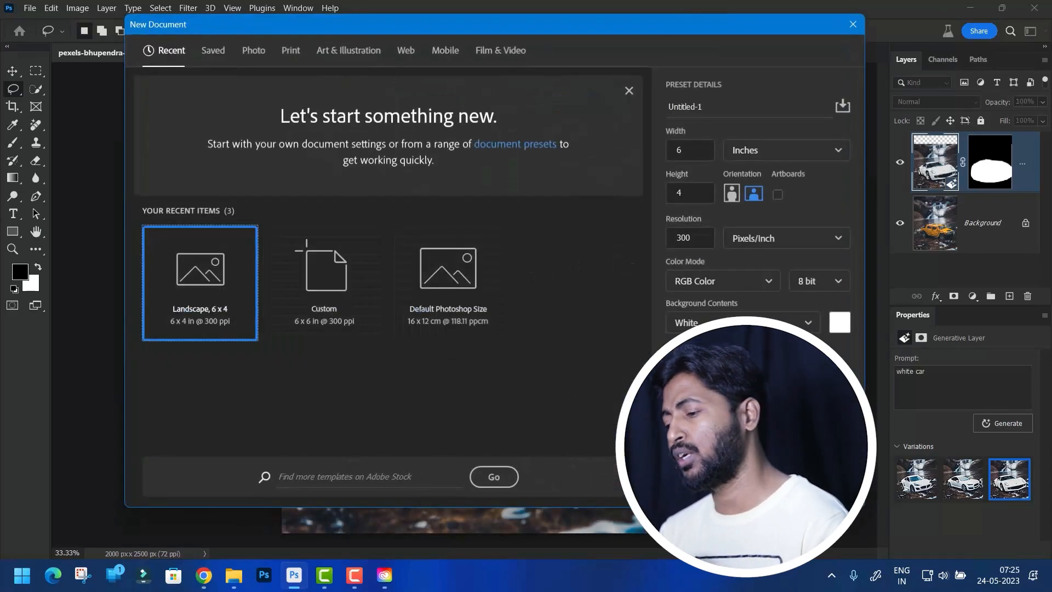
{"action": "left_click", "coordinate": [745, 482]}
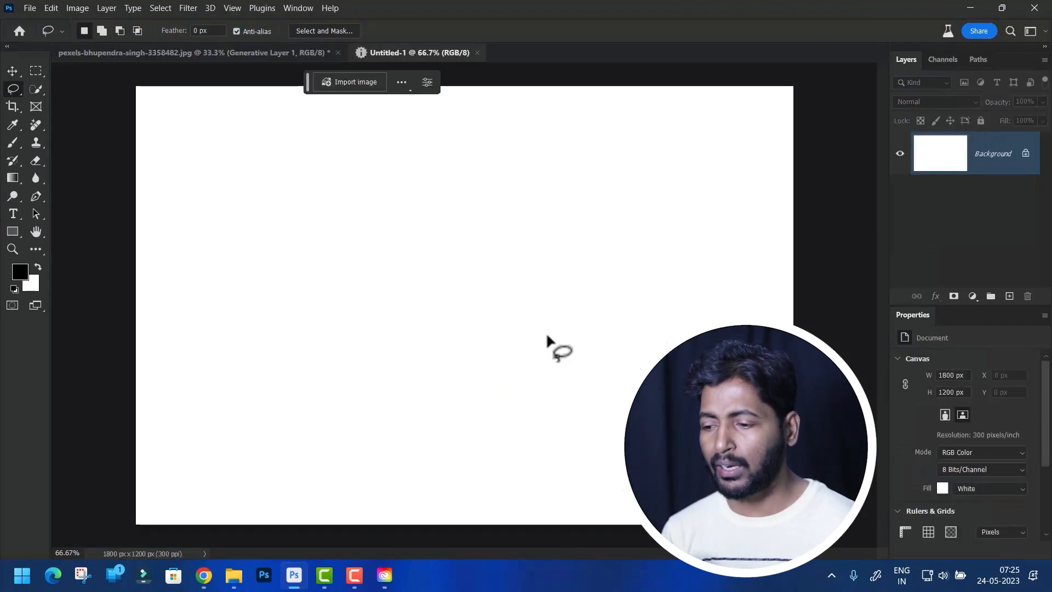
{"action": "key", "text": "m"}
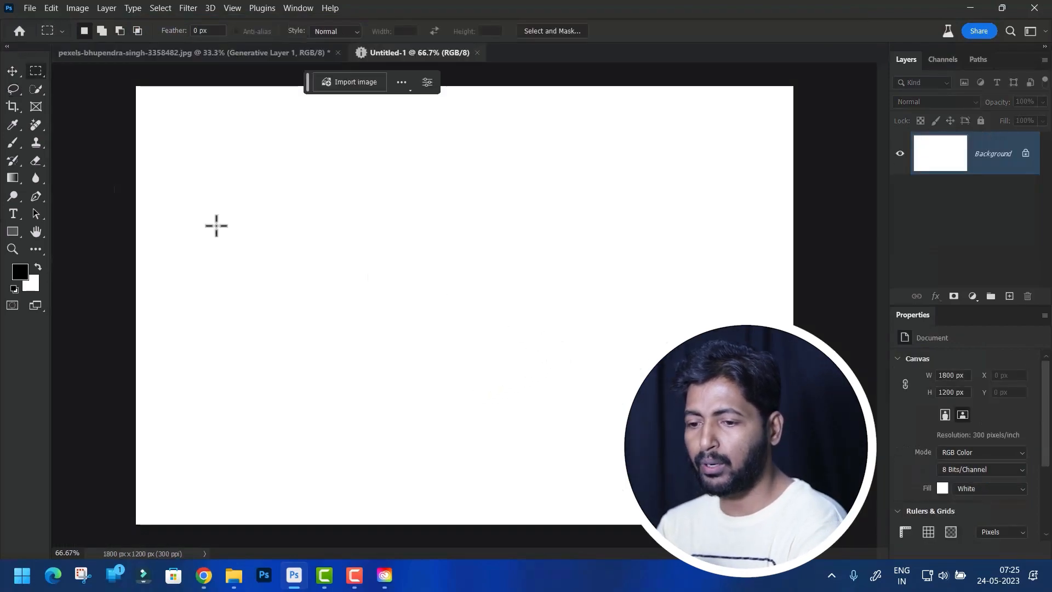
{"action": "left_click_drag", "start_coordinate": [115, 378], "coordinate": [236, 536]}
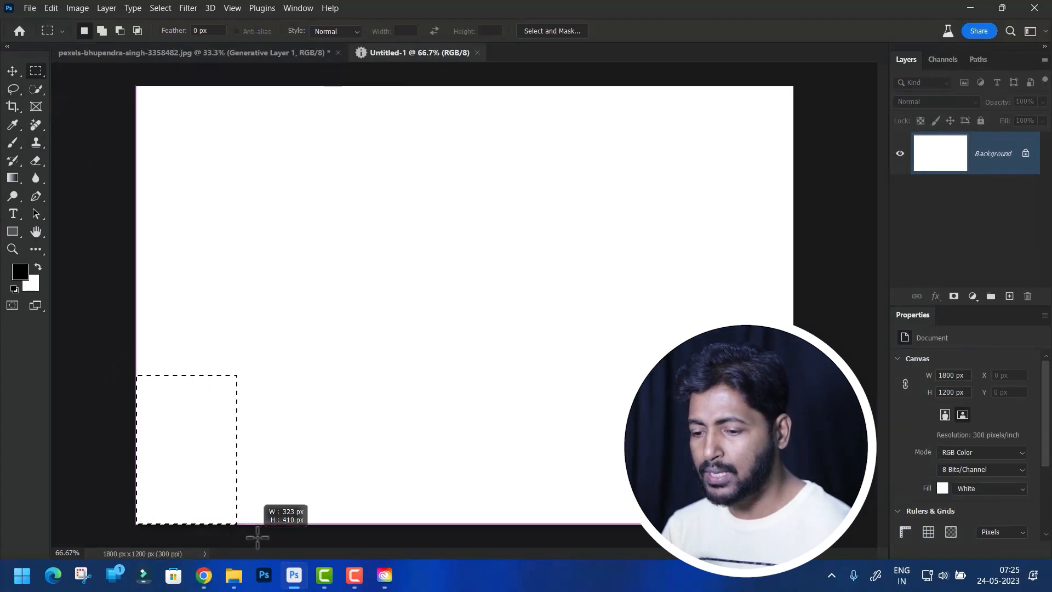
{"action": "left_click_drag", "start_coordinate": [801, 537], "coordinate": [831, 545]}
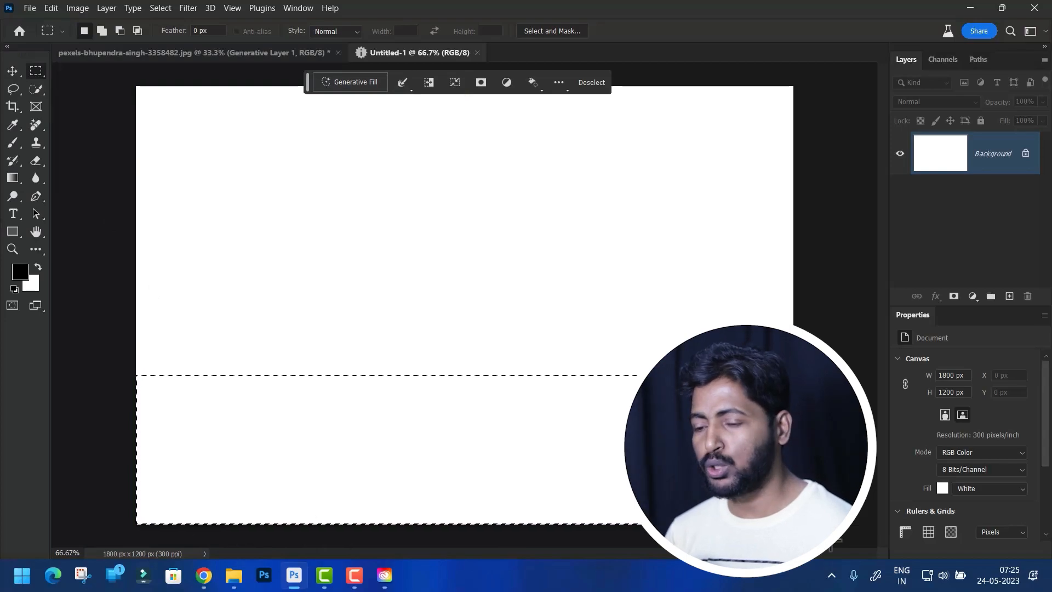
- Generate a fill with the prompt "grass" in the selected strip and switch to the third variation
{"action": "left_click", "coordinate": [372, 82]}
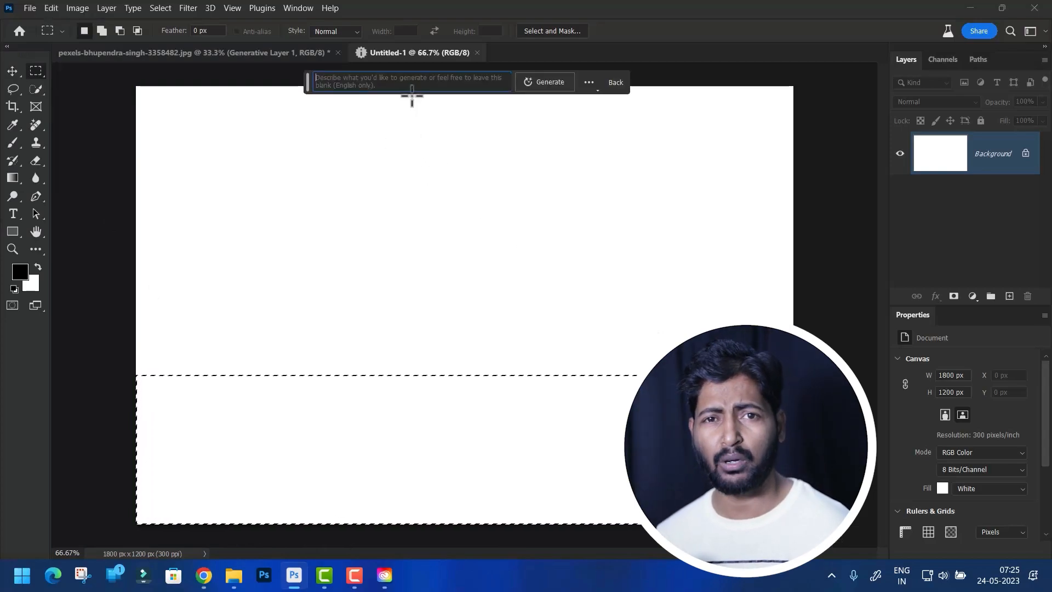
{"action": "type", "text": "g"}
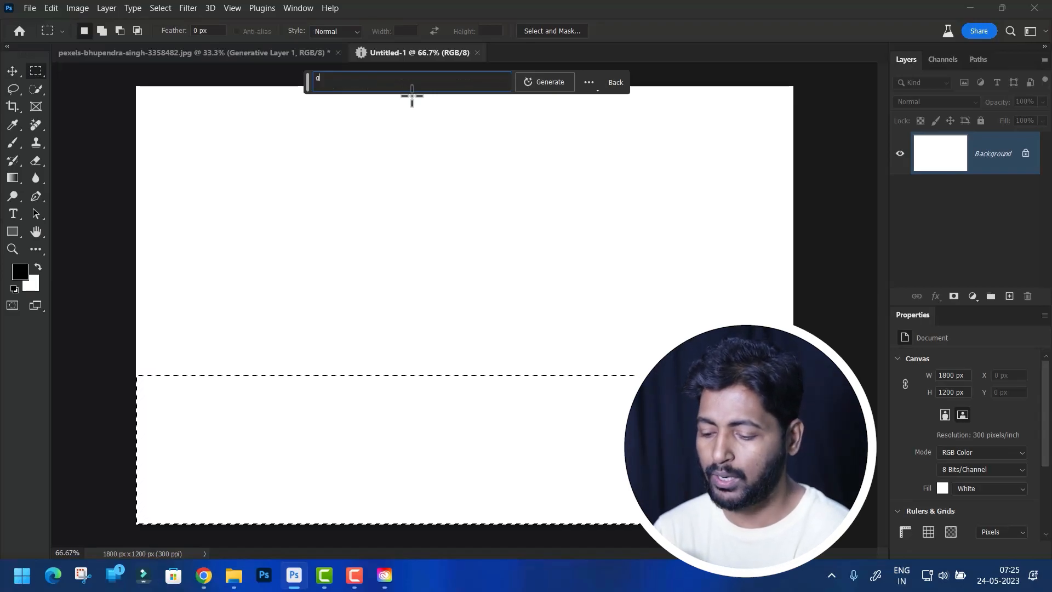
{"action": "type", "text": "rass"}
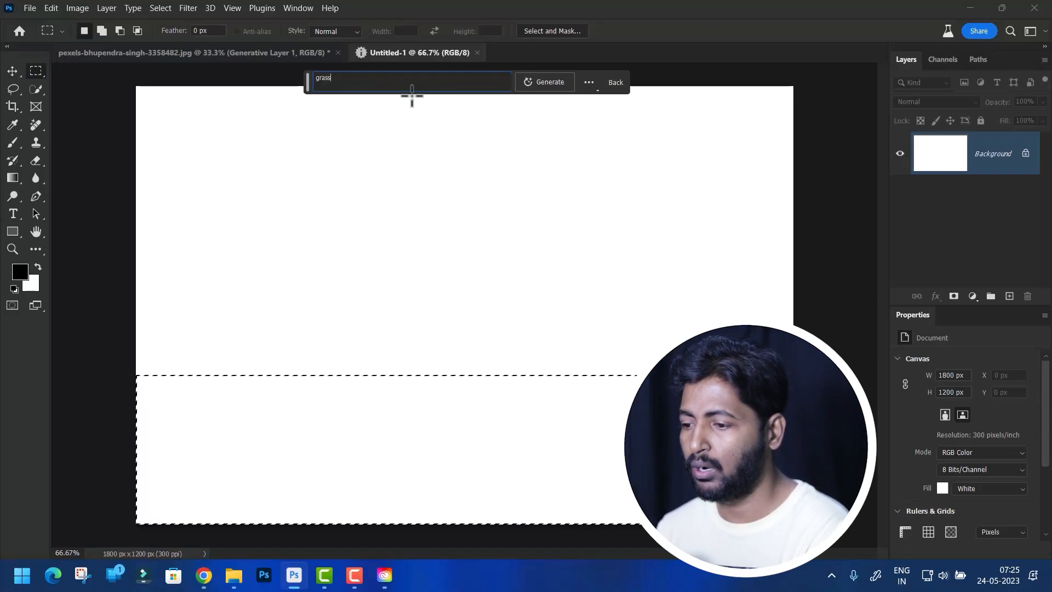
{"action": "left_click", "coordinate": [550, 82]}
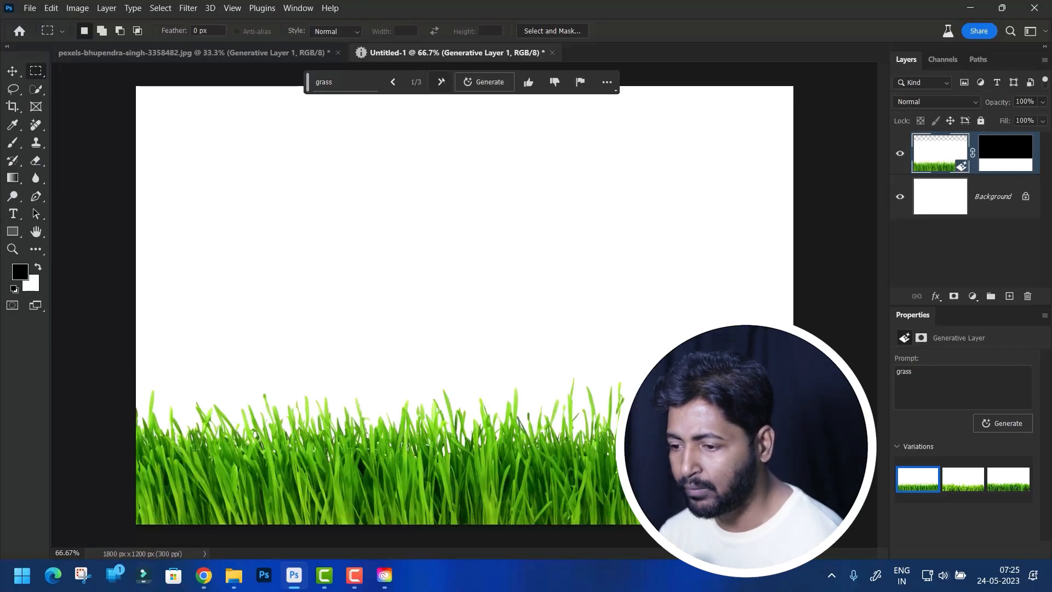
{"action": "left_click", "coordinate": [440, 82]}
{"action": "left_click", "coordinate": [441, 82]}
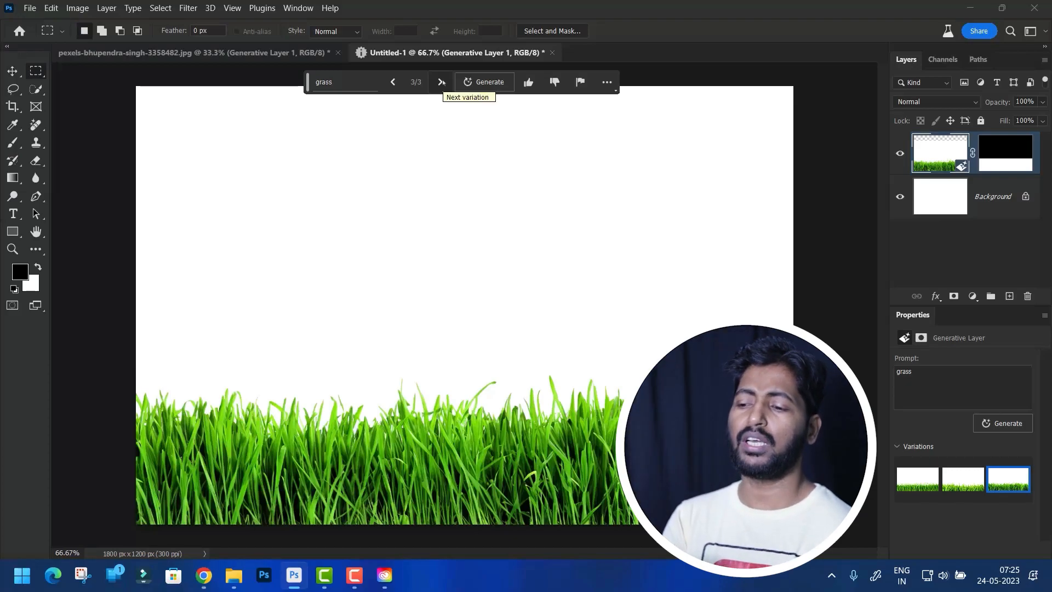
- Select a full-width band about 610 px high across the canvas middle, overlapping the grass tops, and generate a fill with the prompt "mountain and river"
{"action": "left_click_drag", "start_coordinate": [134, 233], "coordinate": [335, 428]}
{"action": "left_click_drag", "start_coordinate": [763, 433], "coordinate": [793, 437]}
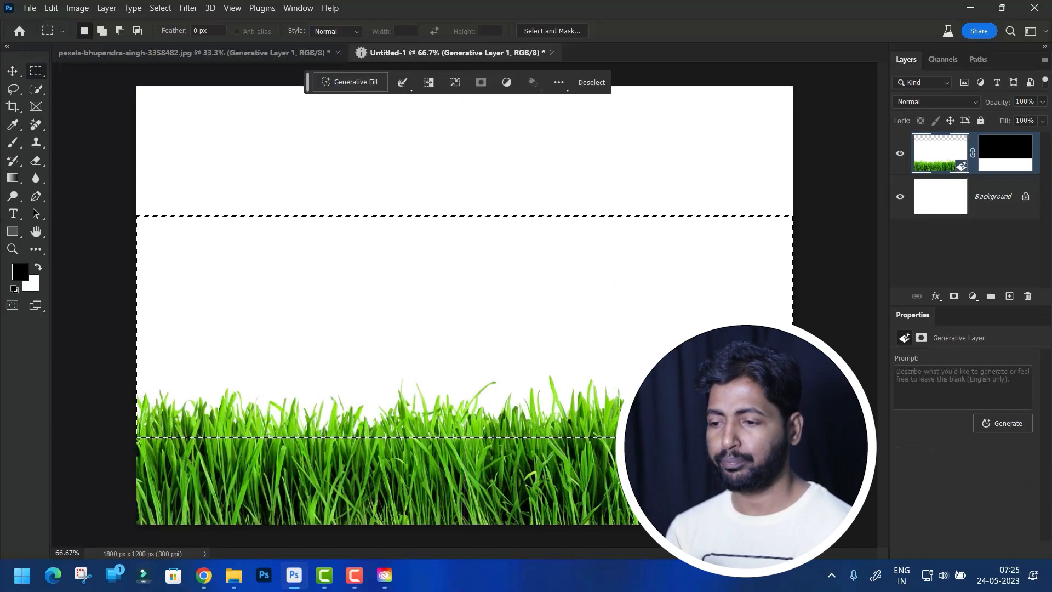
{"action": "left_click", "coordinate": [350, 81]}
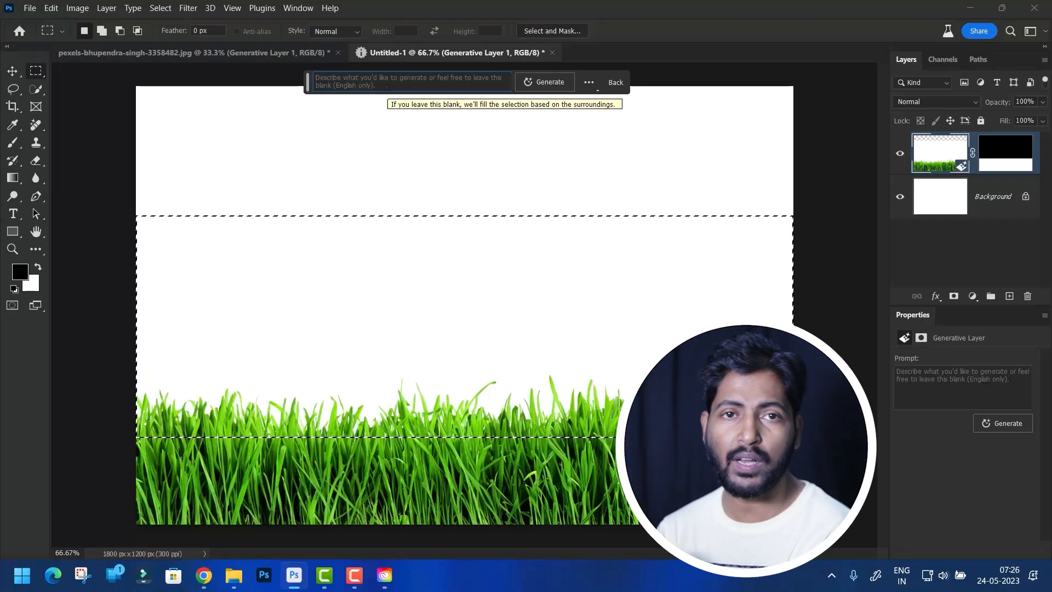
{"action": "type", "text": "moun"}
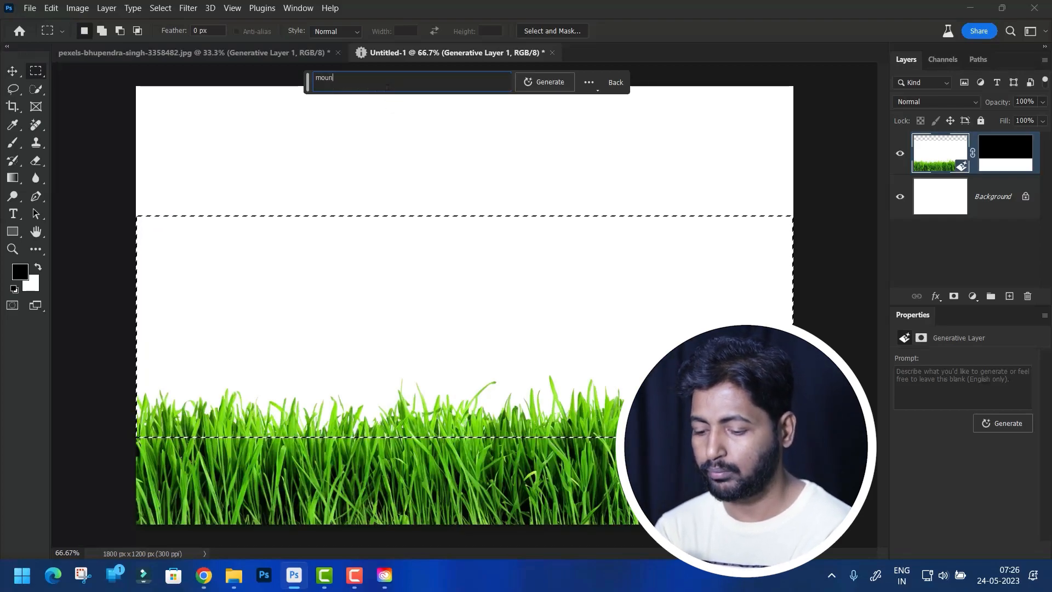
{"action": "type", "text": "tai"}
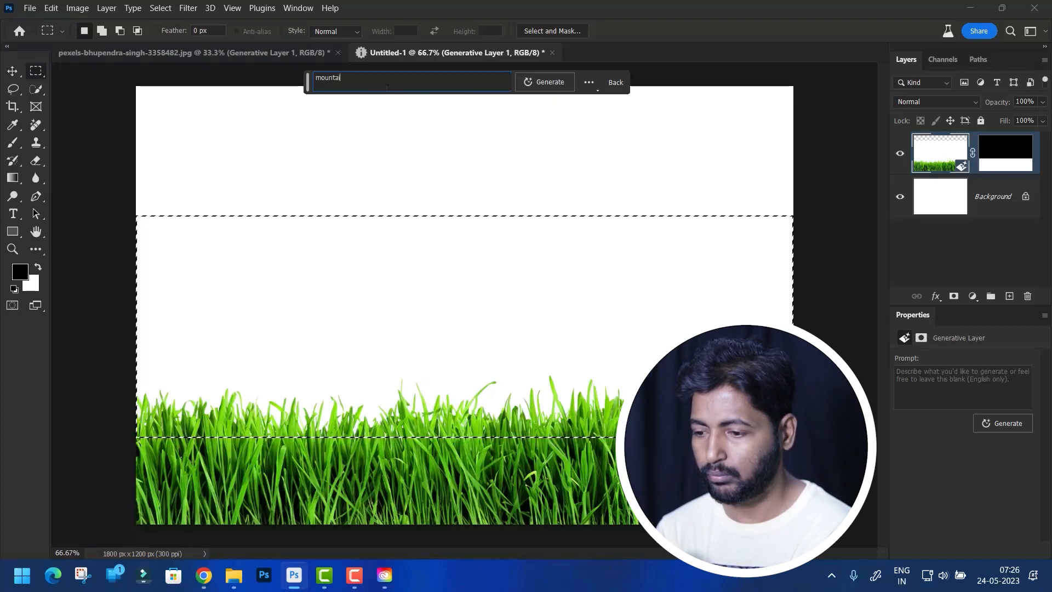
{"action": "type", "text": "n and river"}
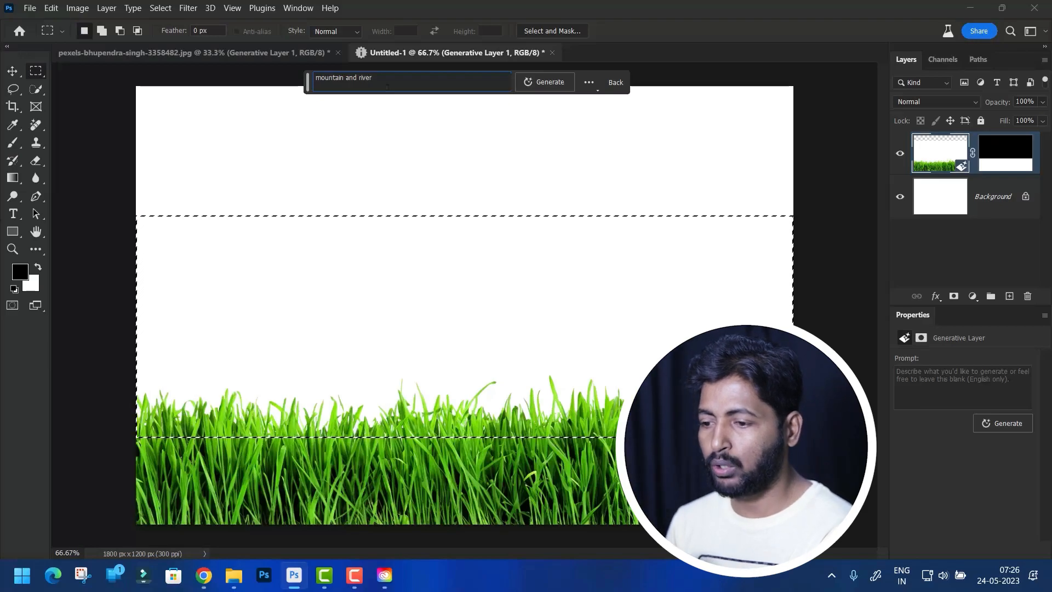
{"action": "left_click", "coordinate": [552, 82]}
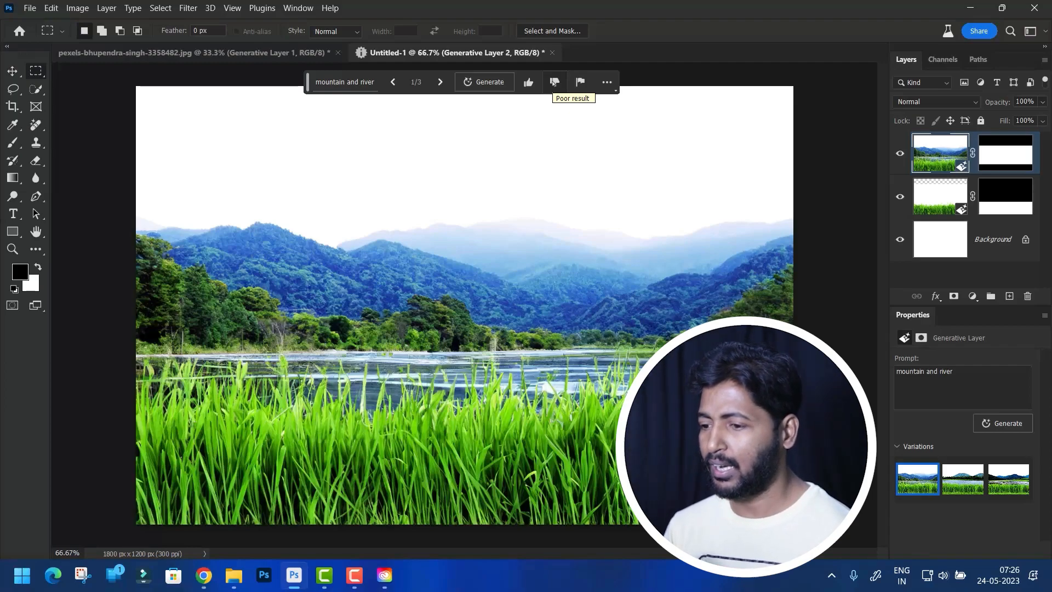
- Select the full-width area from the canvas top into the mountains, generate a fill with the prompt "sky with cloud", and switch to the third variation
{"action": "left_click_drag", "start_coordinate": [134, 82], "coordinate": [809, 270]}
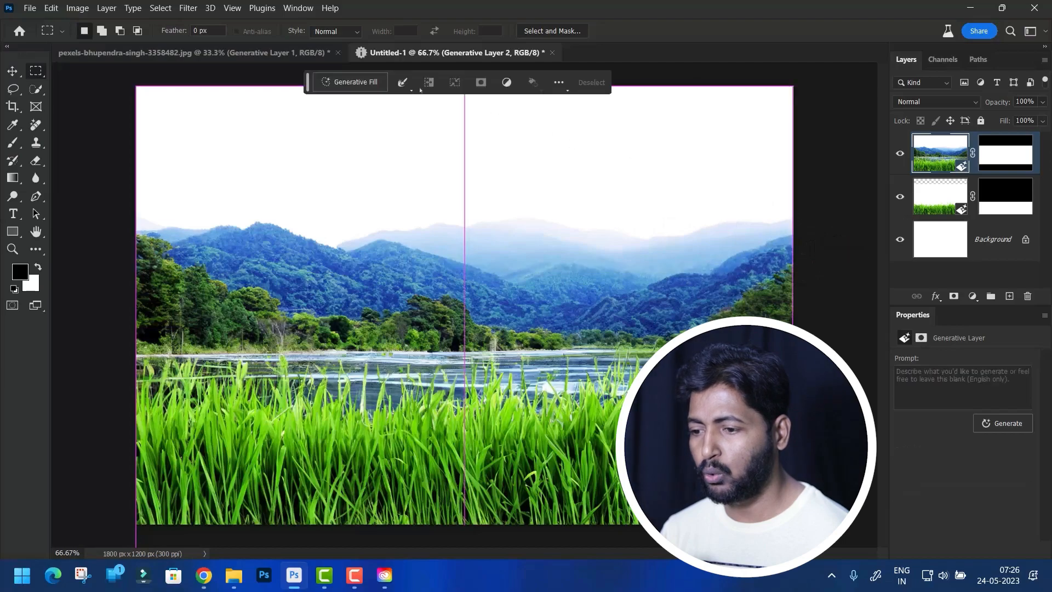
{"action": "left_click", "coordinate": [374, 83]}
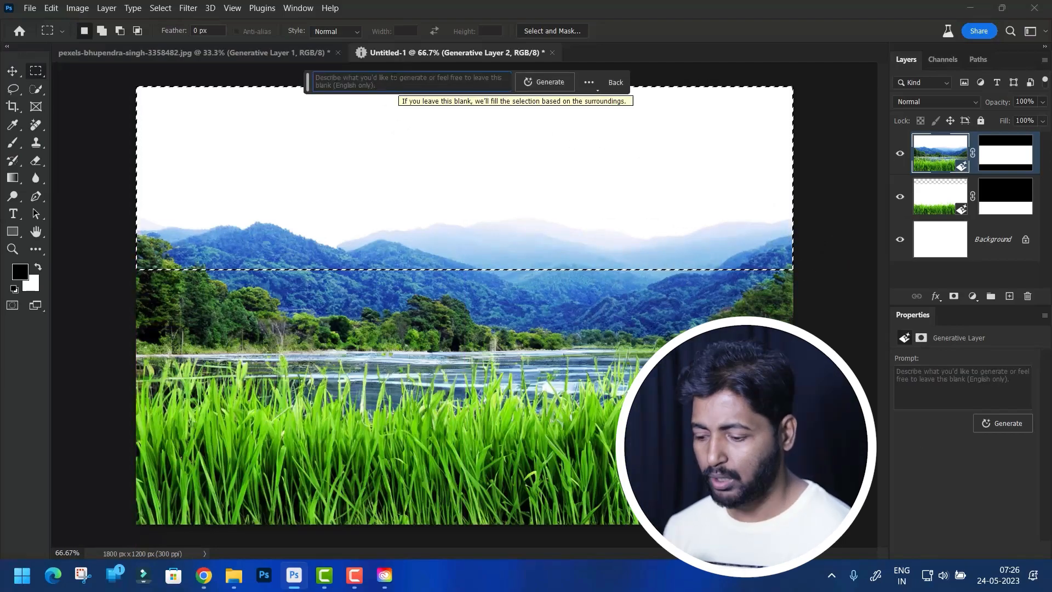
{"action": "type", "text": "sky"}
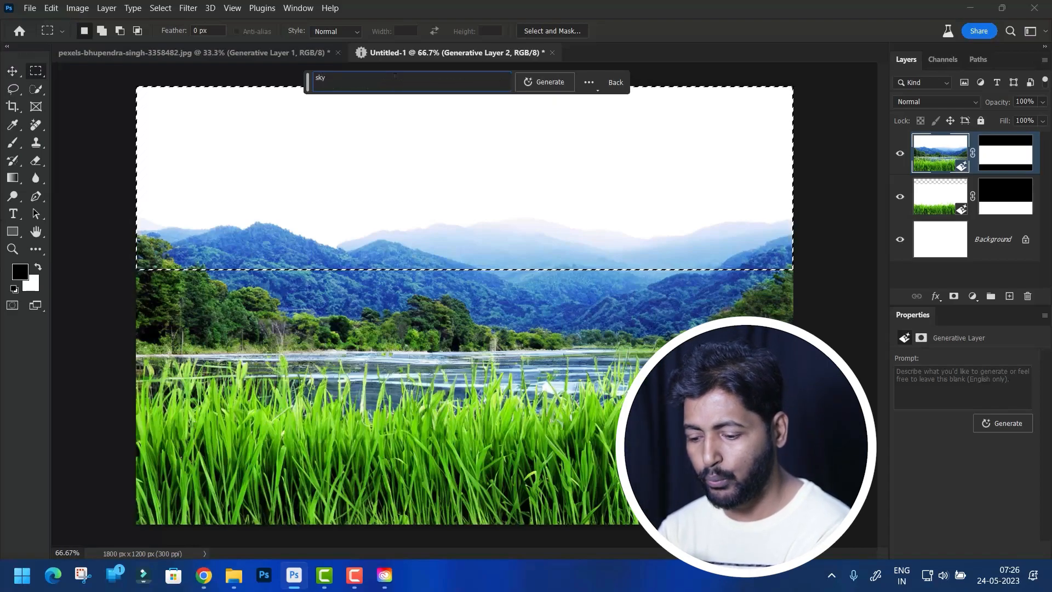
{"action": "type", "text": " wit"}
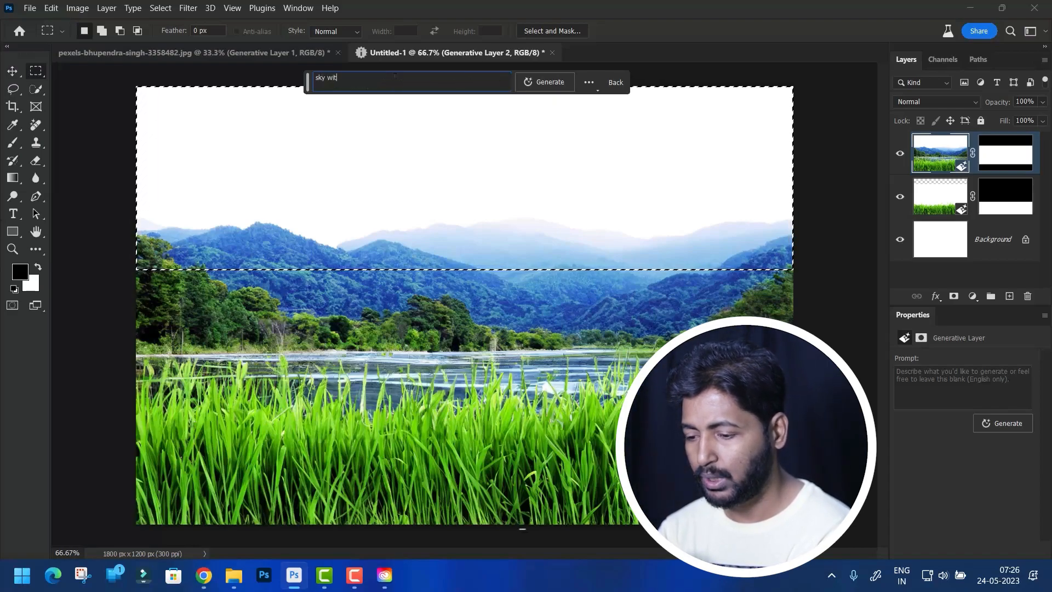
{"action": "type", "text": "h"}
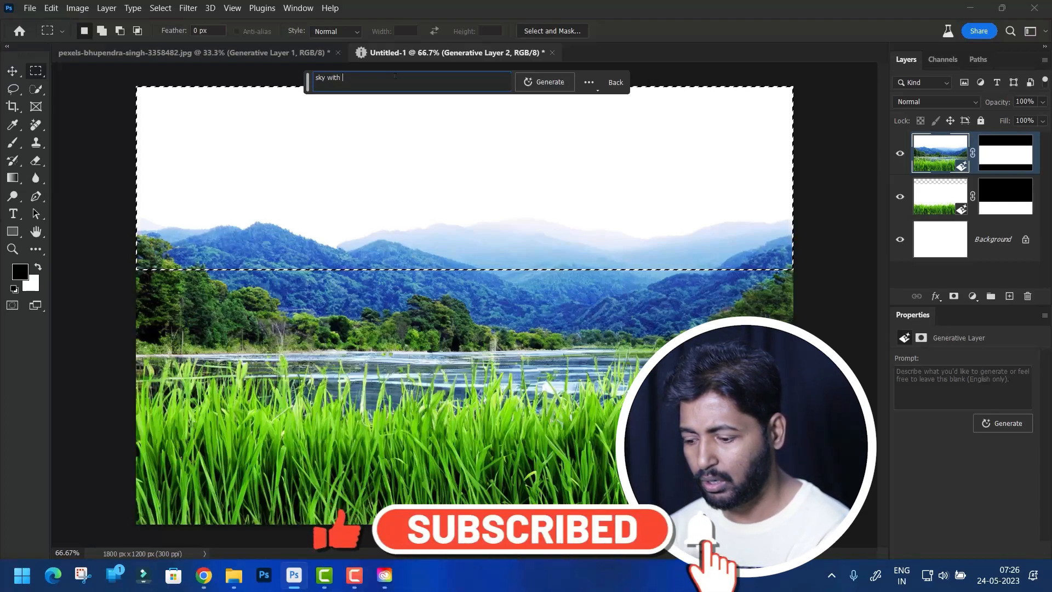
{"action": "type", "text": " cloude"}
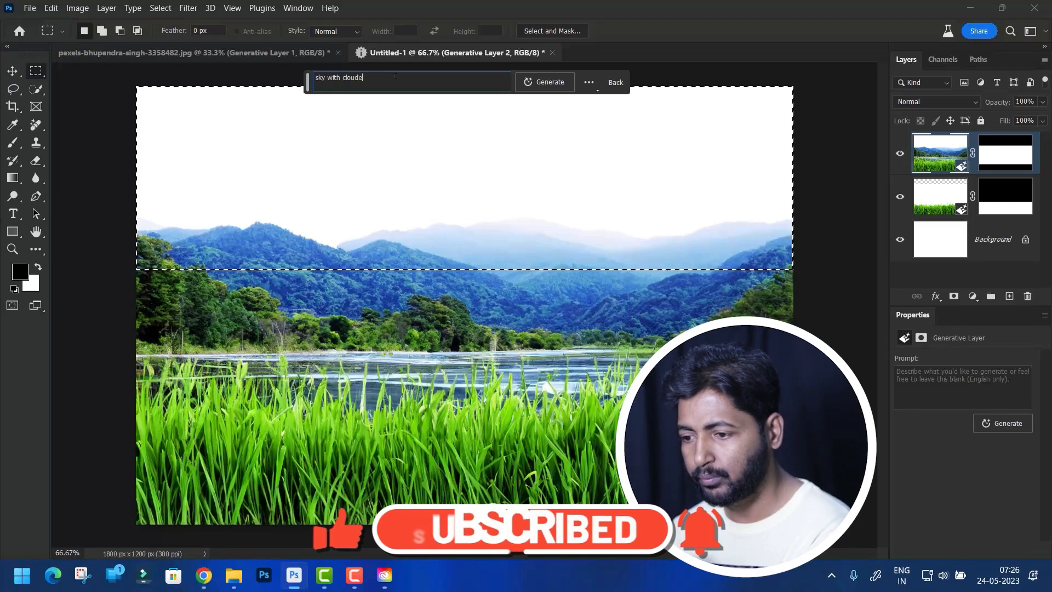
{"action": "key", "text": "BackSpace"}
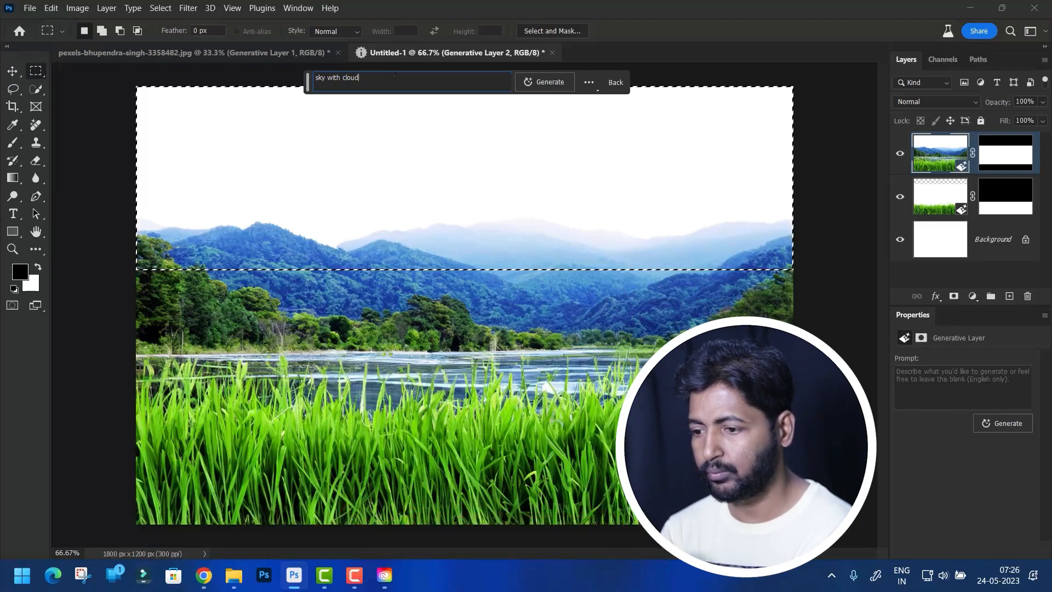
{"action": "left_click", "coordinate": [544, 81]}
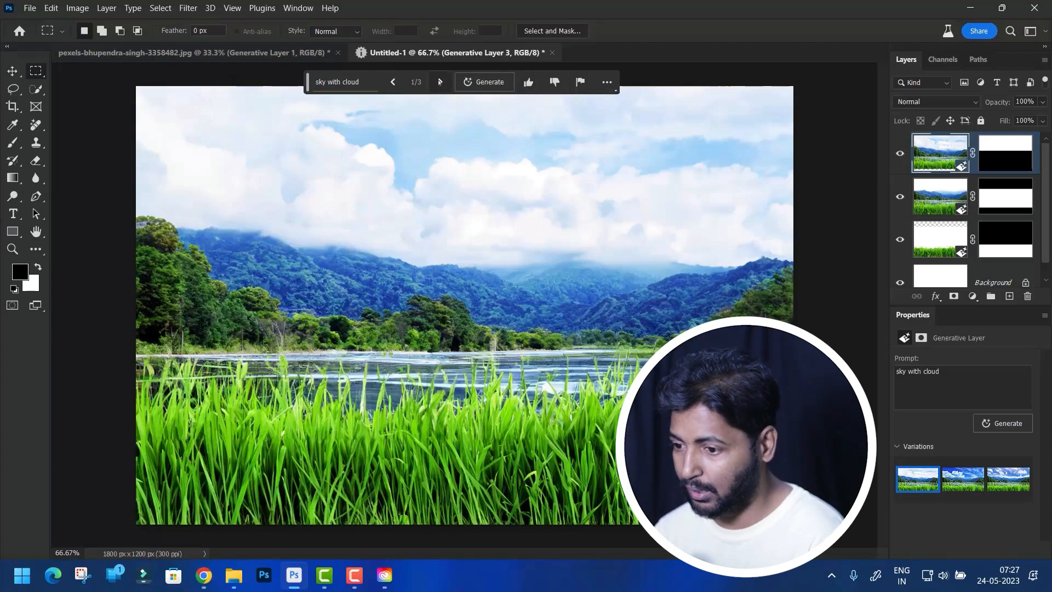
{"action": "left_click", "coordinate": [440, 81]}
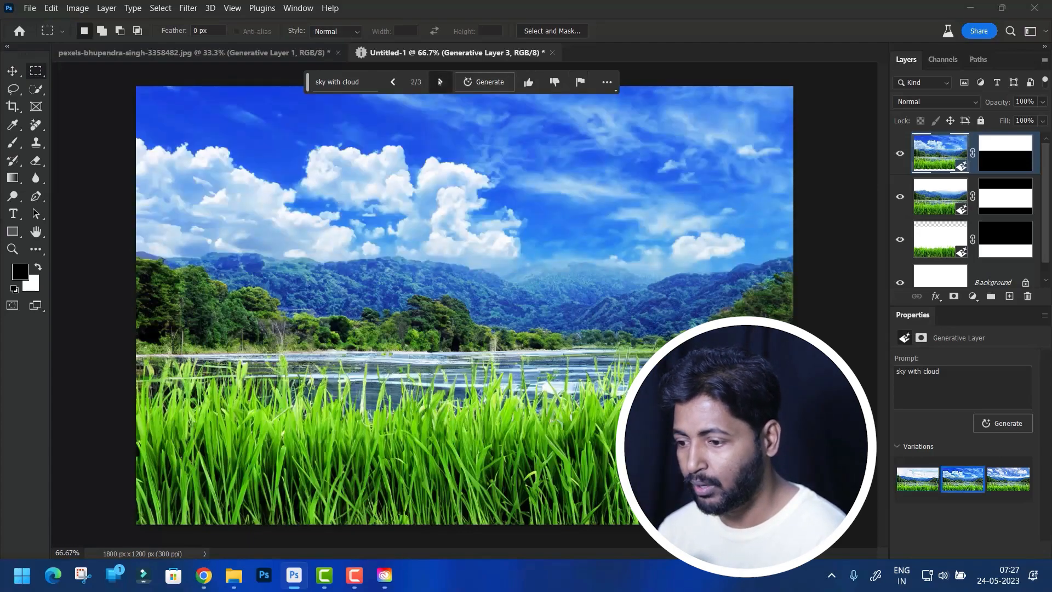
{"action": "left_click", "coordinate": [439, 82]}
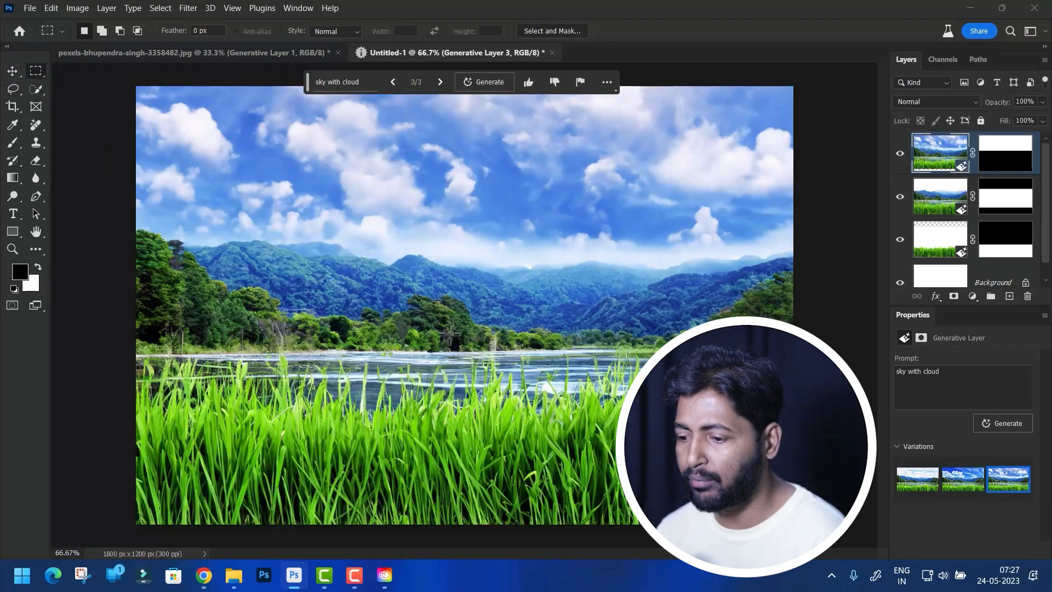
- Select a rectangle about 970 x 350 px over the river's right half, generate a fill with the prompt "boat", and switch to the third variation
{"action": "mouse_move", "coordinate": [386, 316]}
{"action": "left_mouse_down"}
{"action": "mouse_move", "coordinate": [681, 324]}
{"action": "mouse_move", "coordinate": [740, 421]}
{"action": "left_mouse_up"}
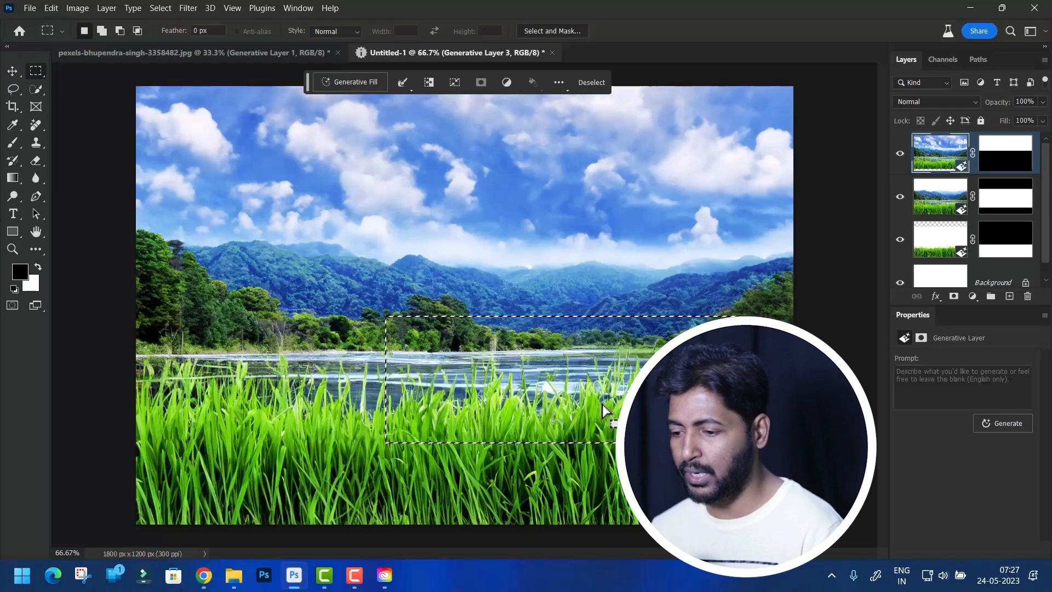
{"action": "left_click", "coordinate": [350, 82]}
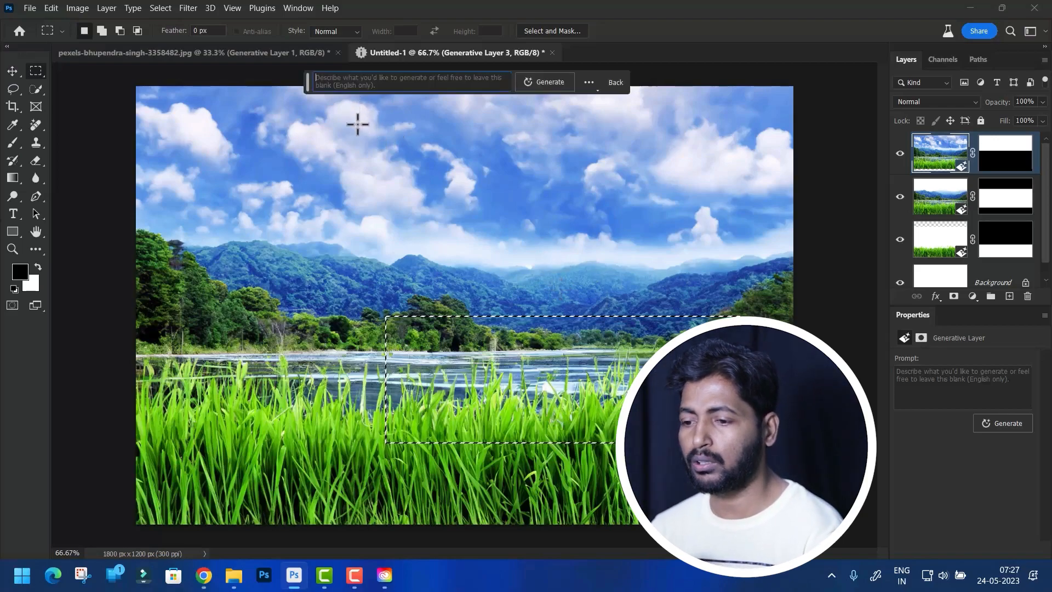
{"action": "type", "text": "boat"}
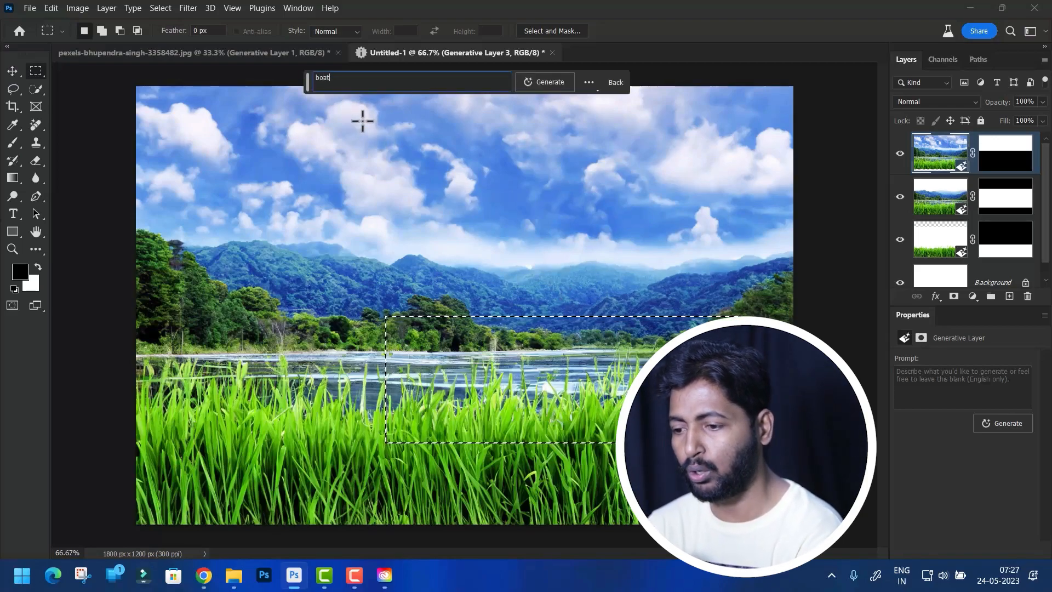
{"action": "left_click", "coordinate": [539, 82]}
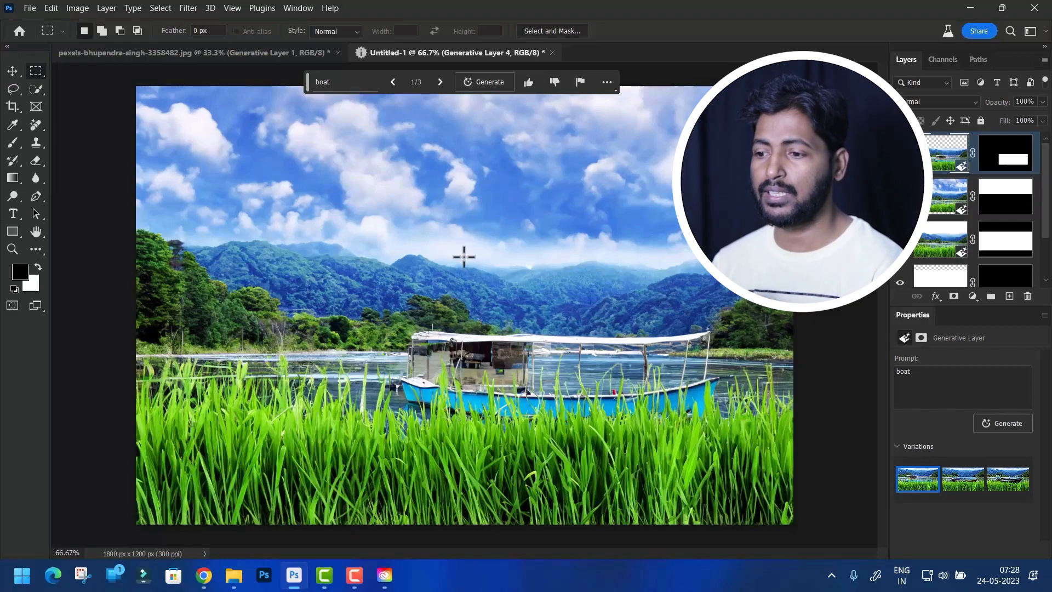
{"action": "left_click", "coordinate": [440, 82]}
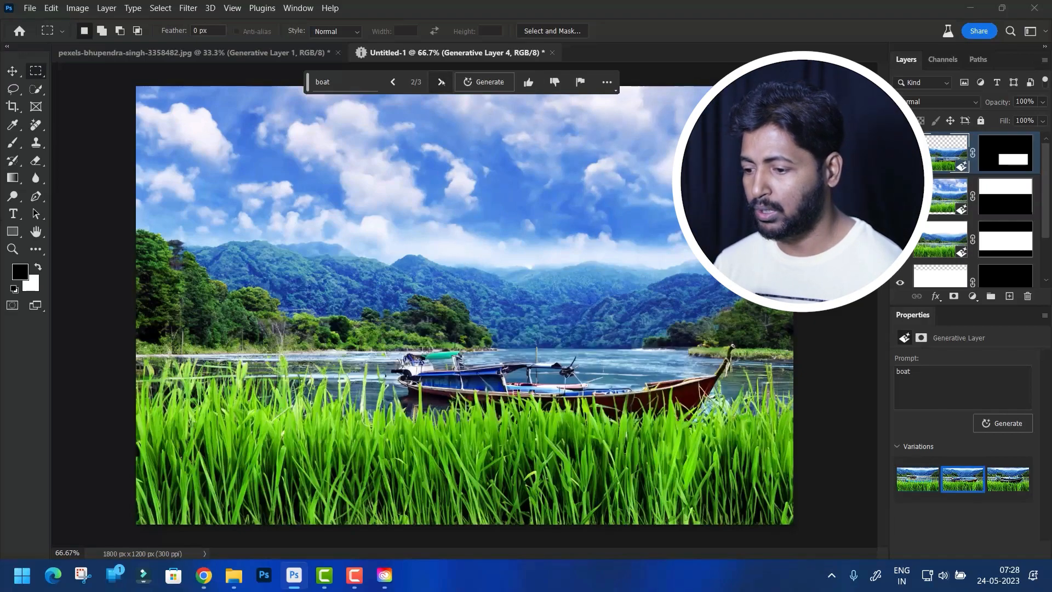
{"action": "left_click", "coordinate": [441, 82]}
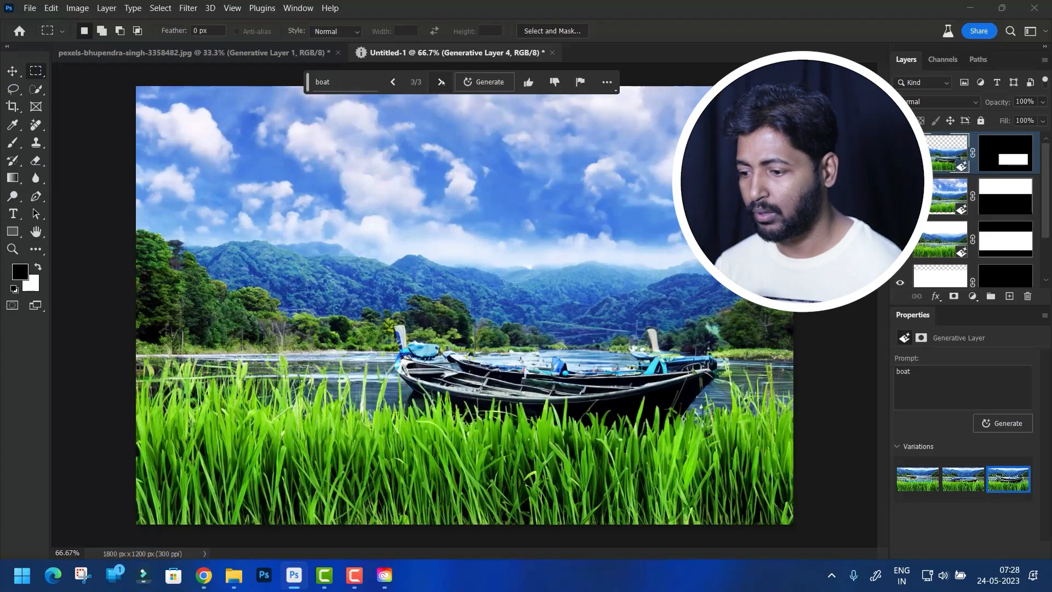